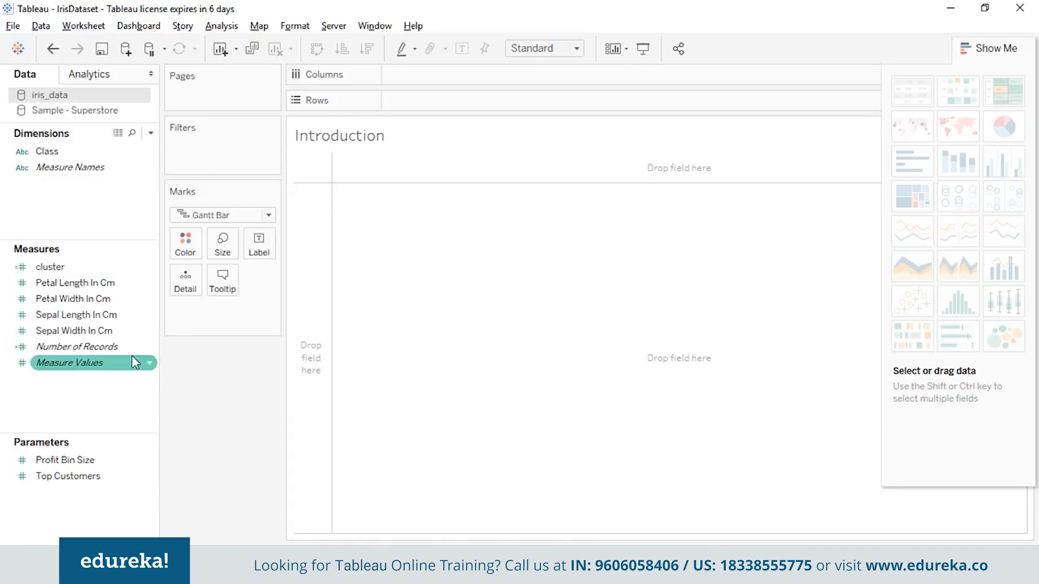
Select the Sample - Superstore data source and look through the columns of its Orders table.
click(75, 111)
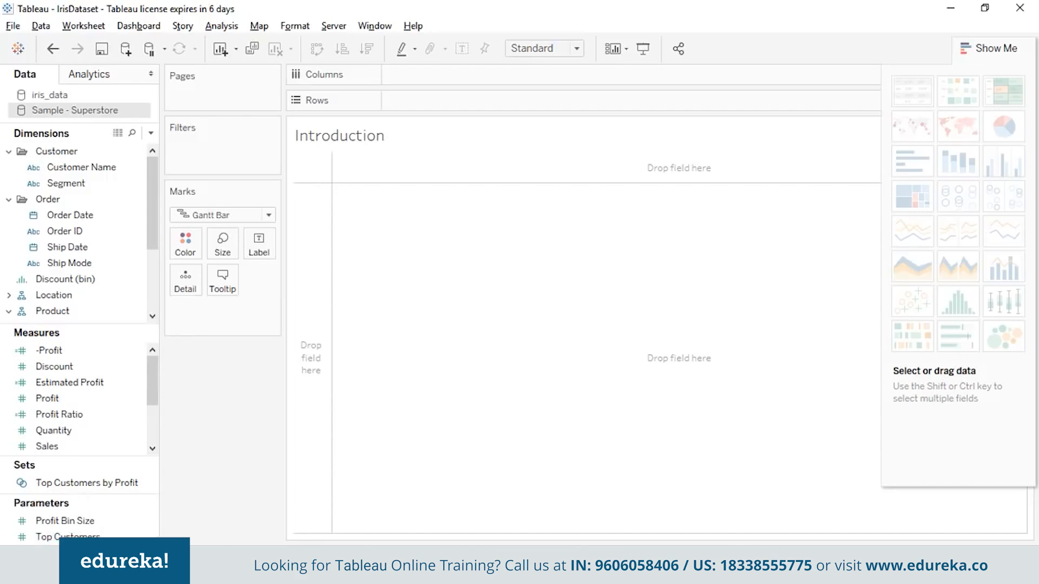
click(34, 556)
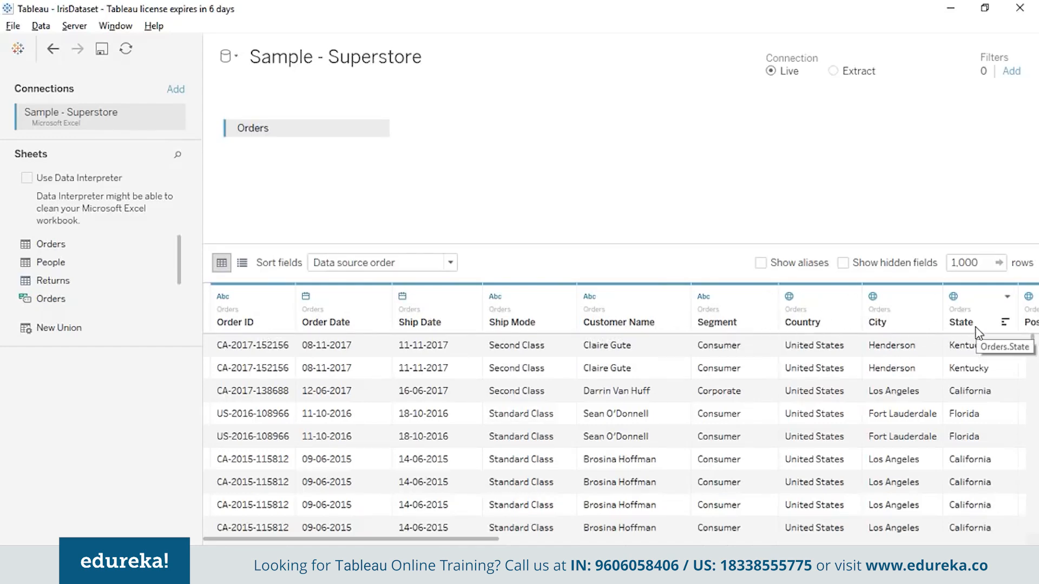
drag(467, 539, 519, 539)
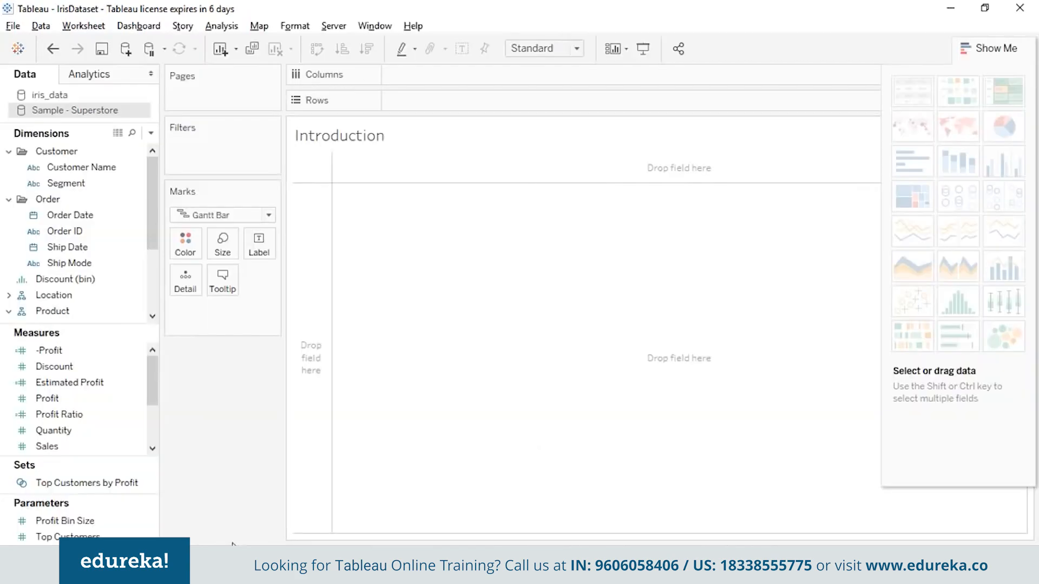
On the Forecasting sheet, build a yearly sales line chart with Order Date on Columns and Sales on Rows.
key(ctrl+Tab)
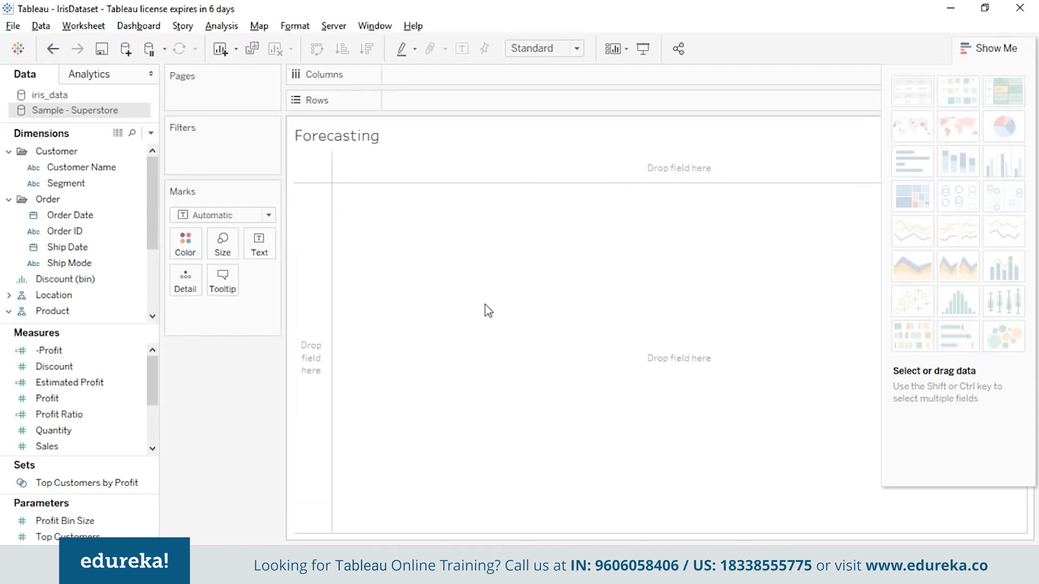
click(96, 215)
drag(98, 216, 447, 74)
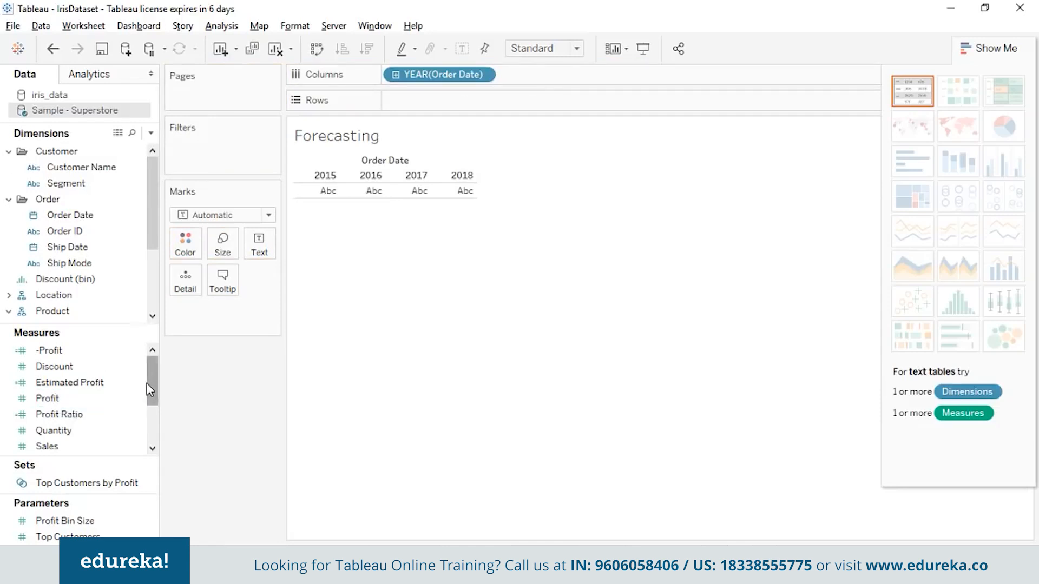
drag(113, 441, 476, 95)
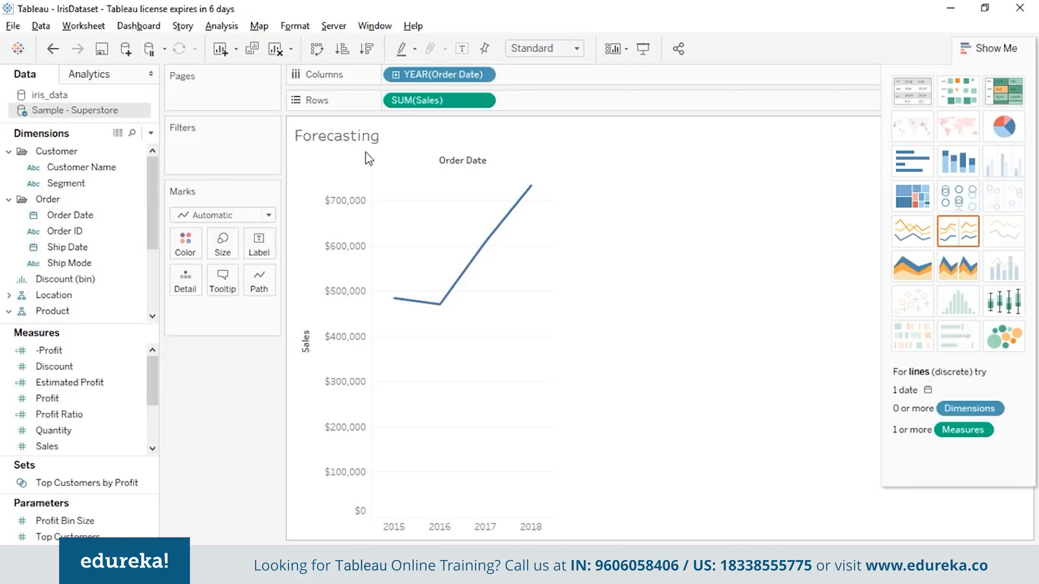
Show a forecast on the yearly sales line chart.
click(220, 27)
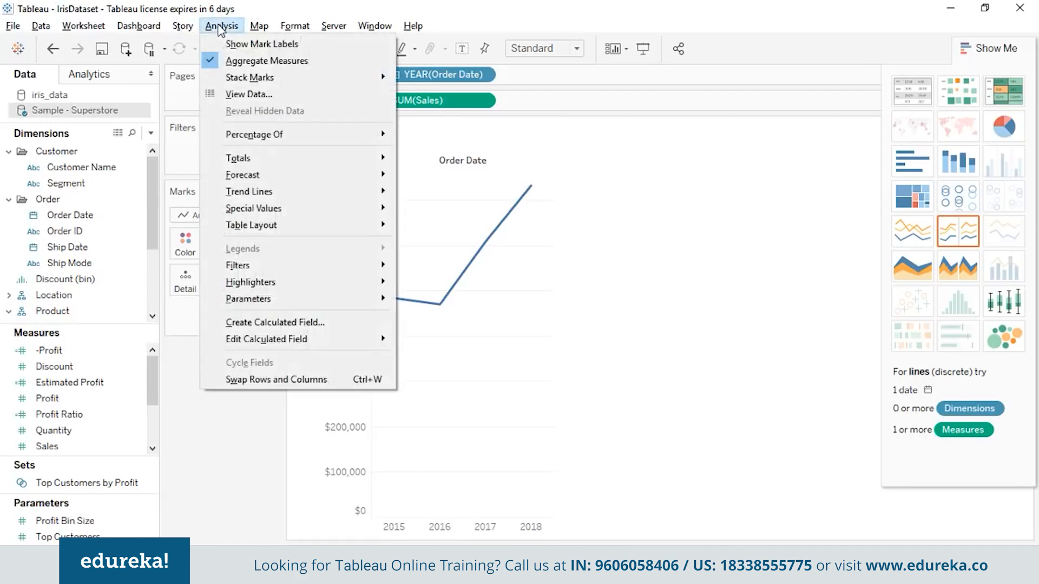
mouse_move(264, 177)
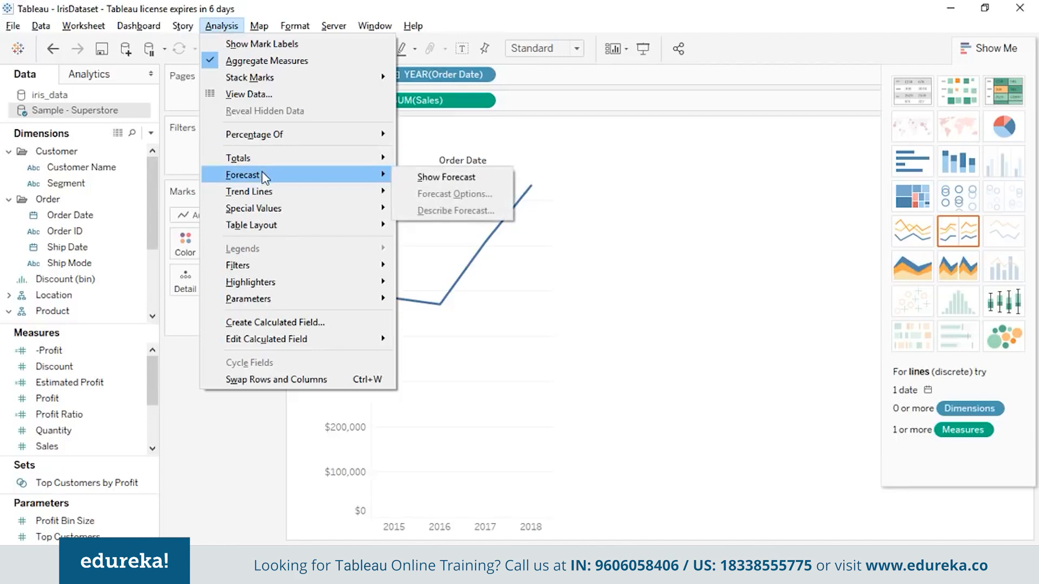
click(446, 178)
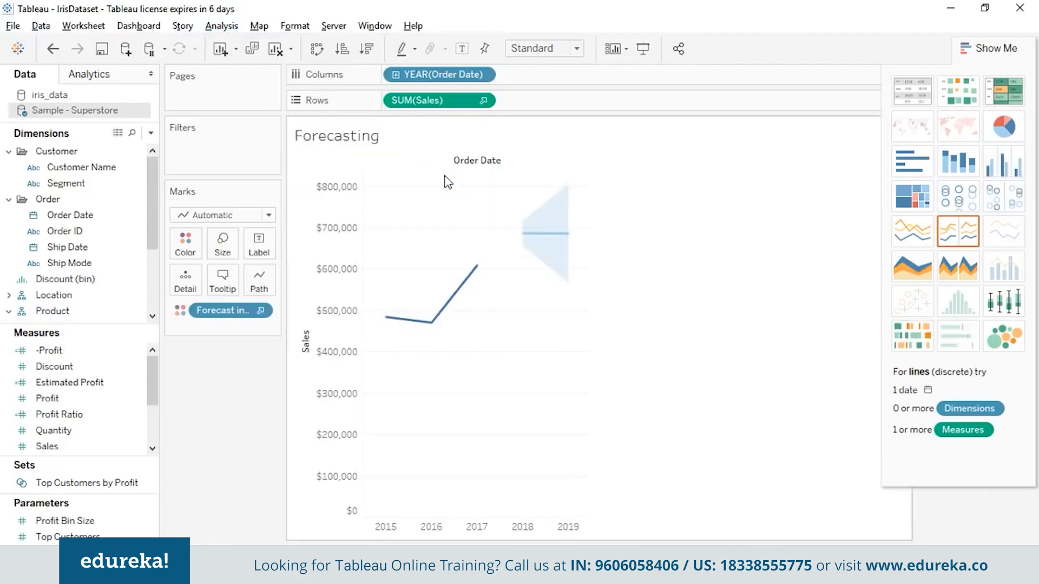
Open the forecast options from the estimate line and examine the forecast model and source data aggregation settings.
click(545, 244)
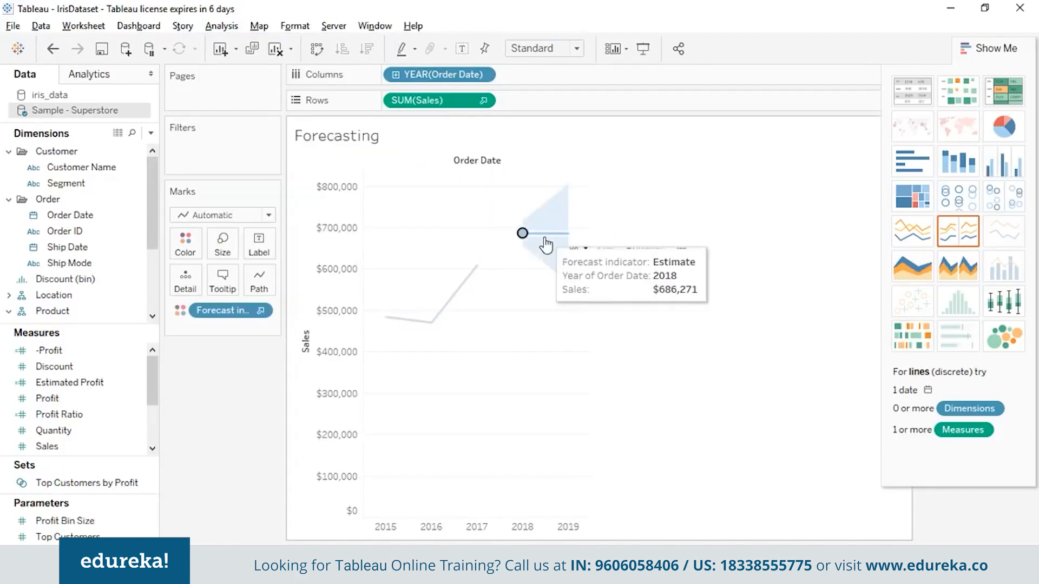
click(604, 238)
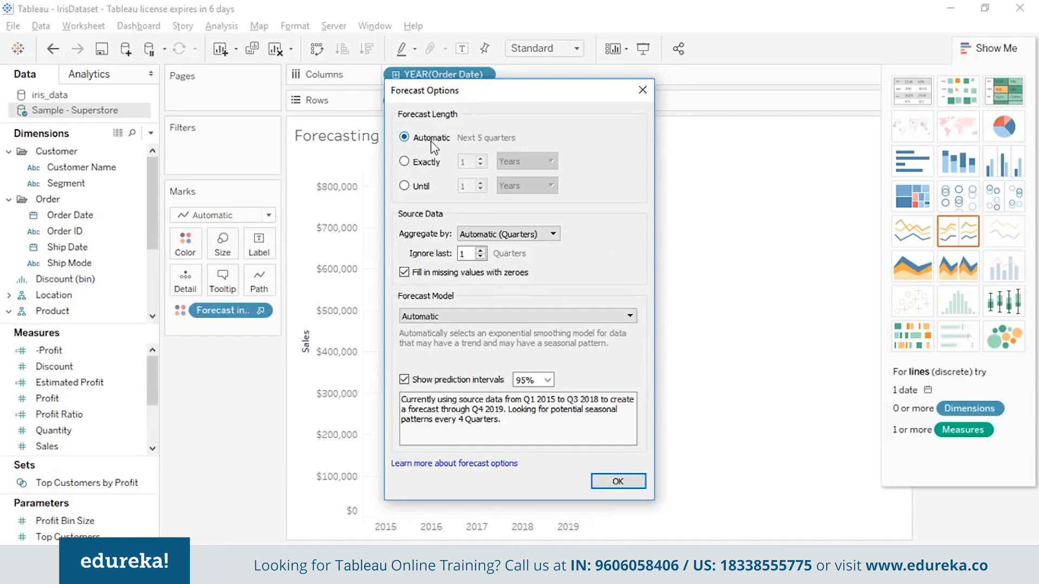
click(631, 318)
click(630, 318)
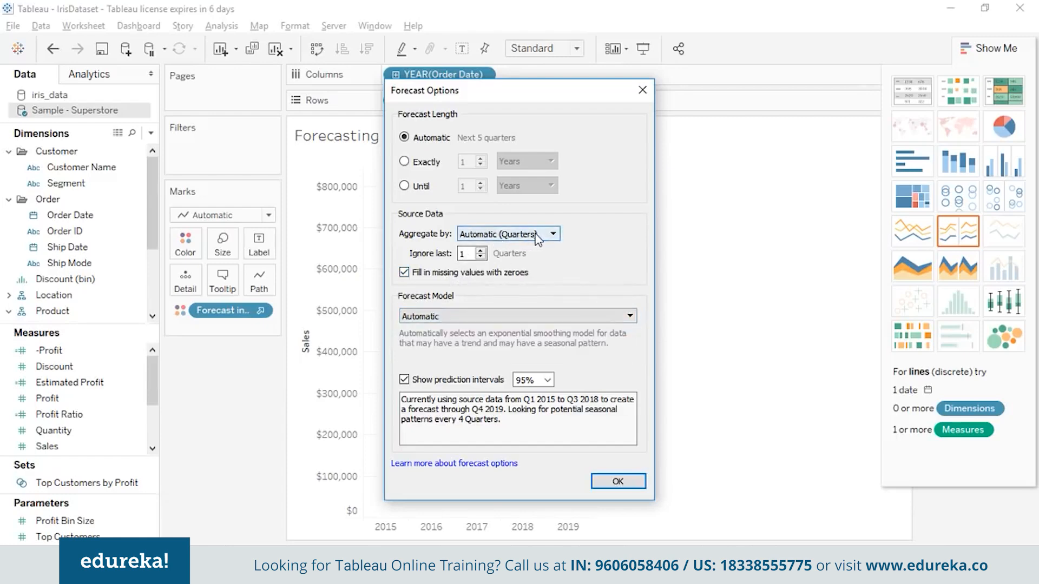
click(553, 235)
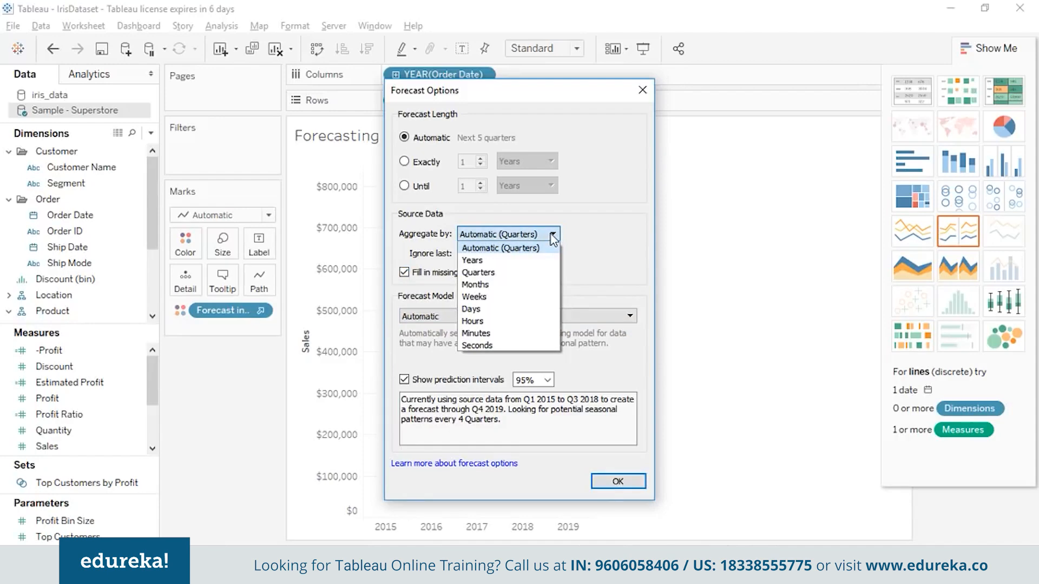
click(551, 236)
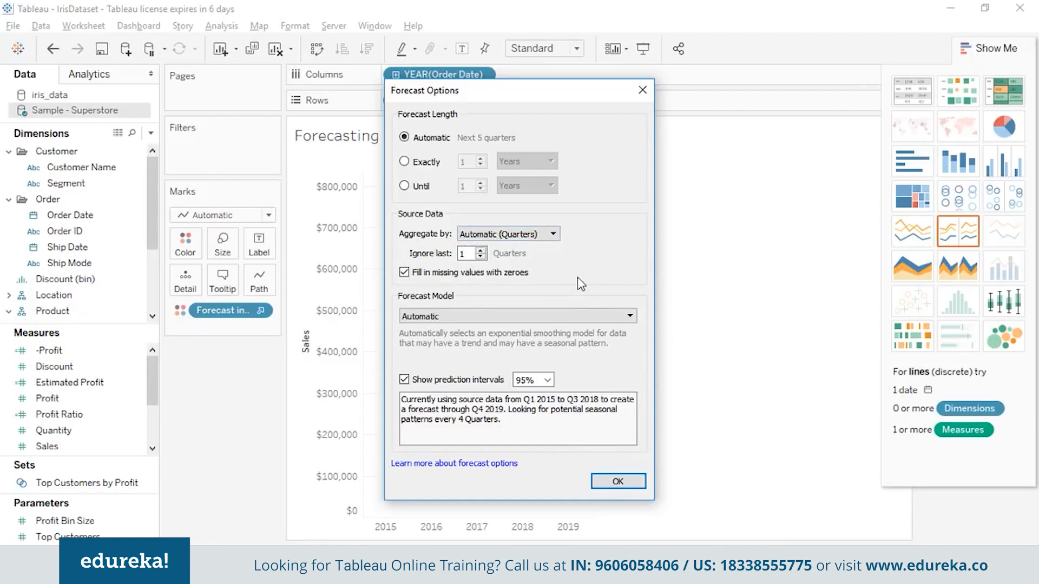
Set the forecast length to exactly 2 years and apply the forecast options.
click(404, 162)
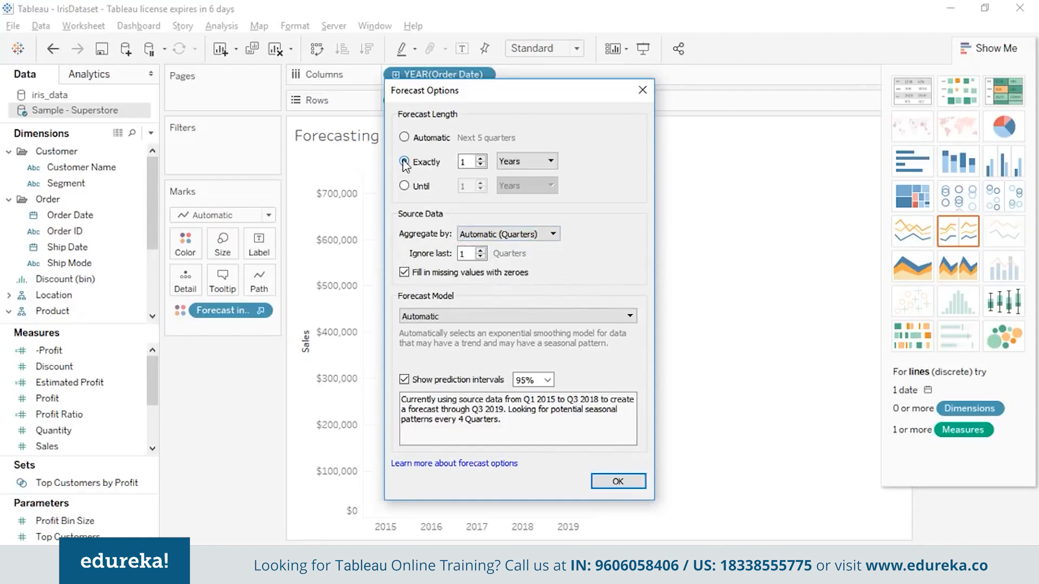
click(404, 186)
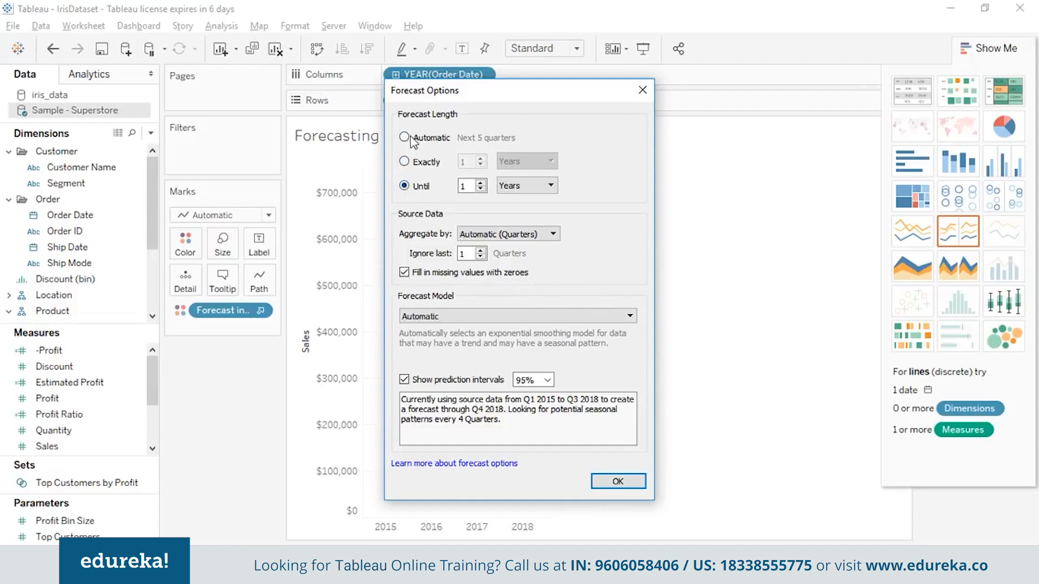
click(405, 162)
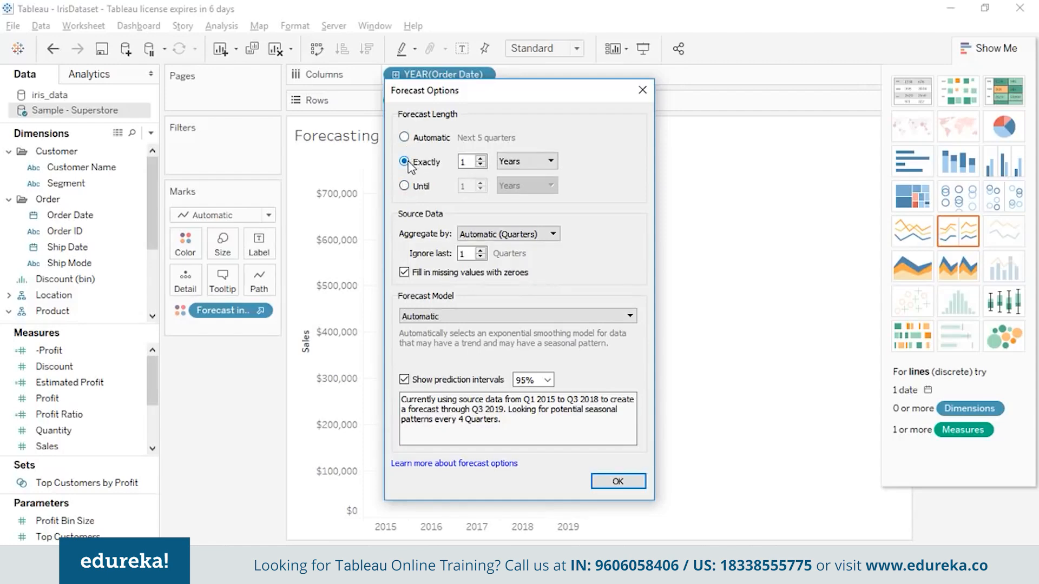
click(480, 158)
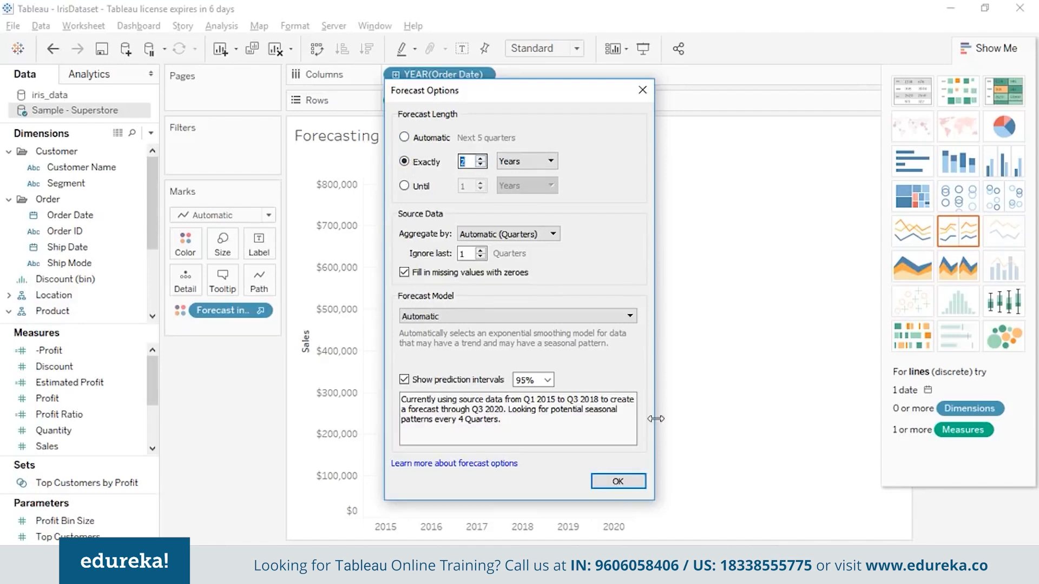
click(616, 481)
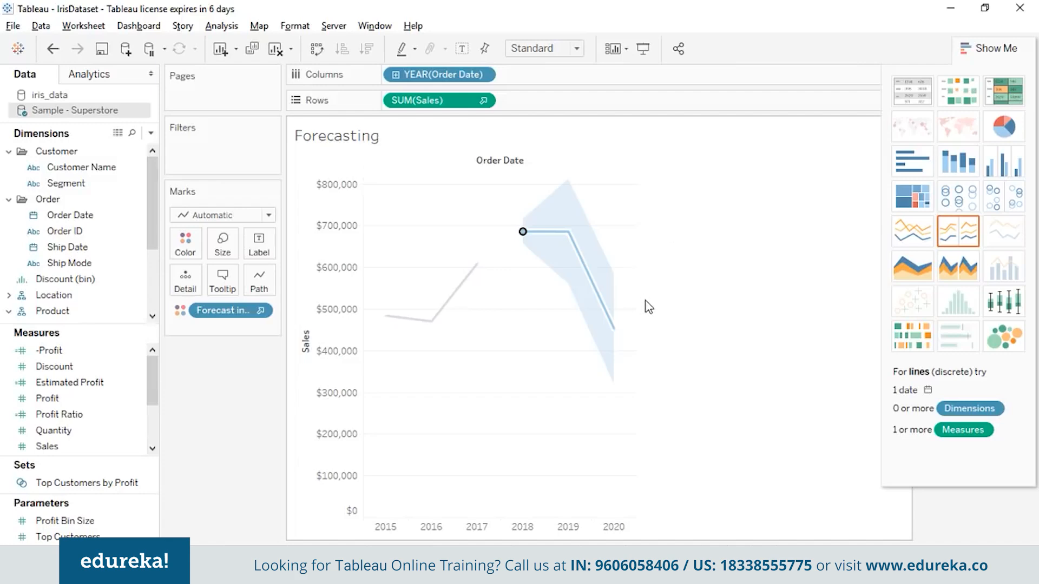
Review the forecast description's summary, with its values shown as percentages, and close it.
right_click(574, 226)
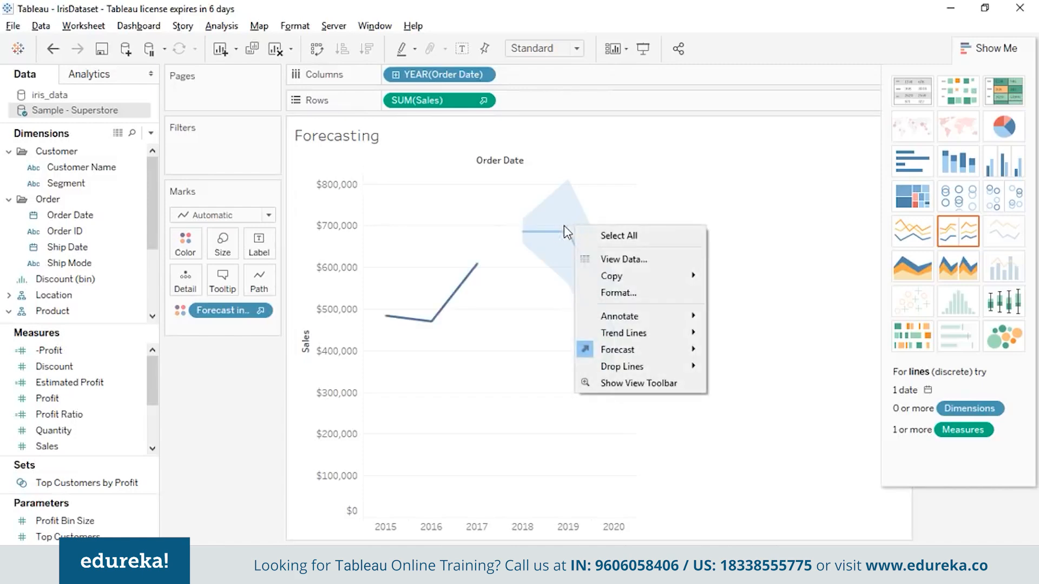
click(553, 237)
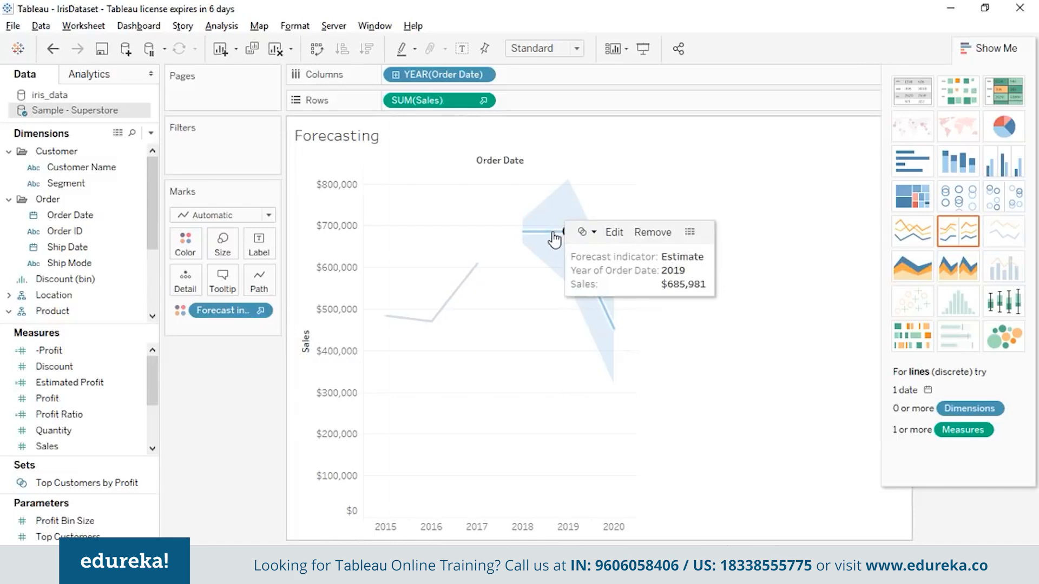
right_click(554, 239)
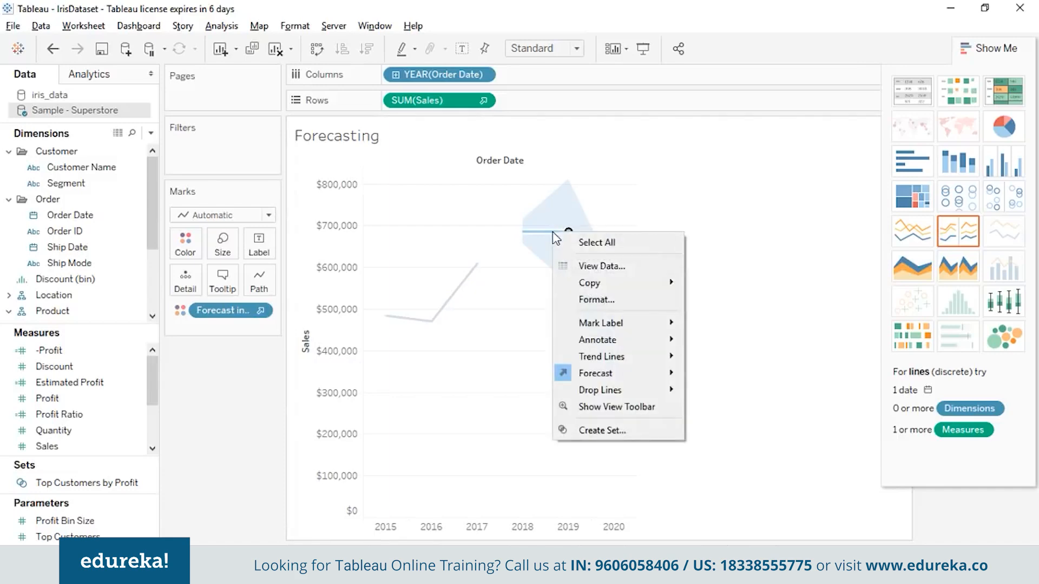
mouse_move(623, 379)
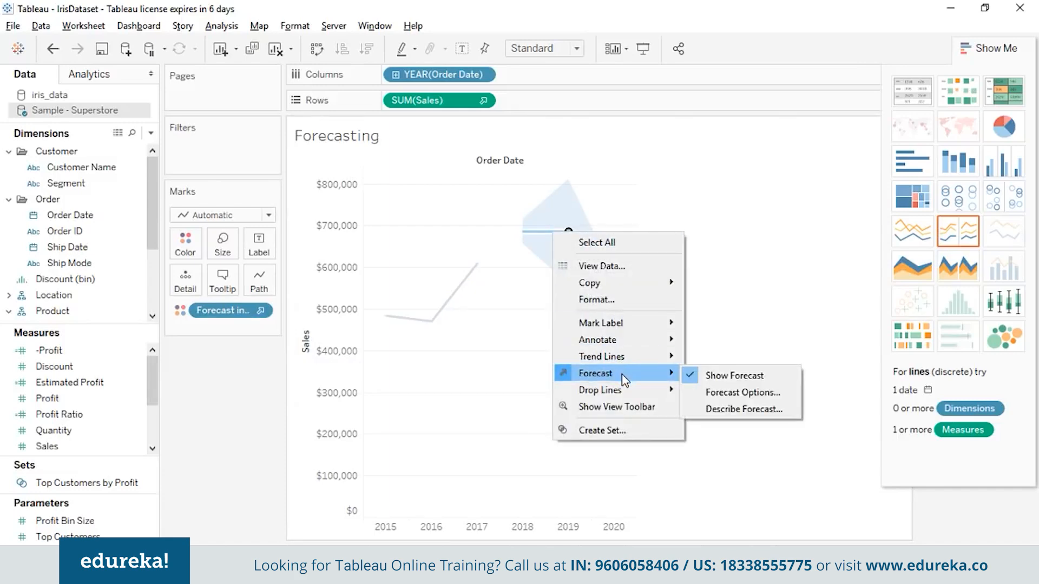
click(722, 410)
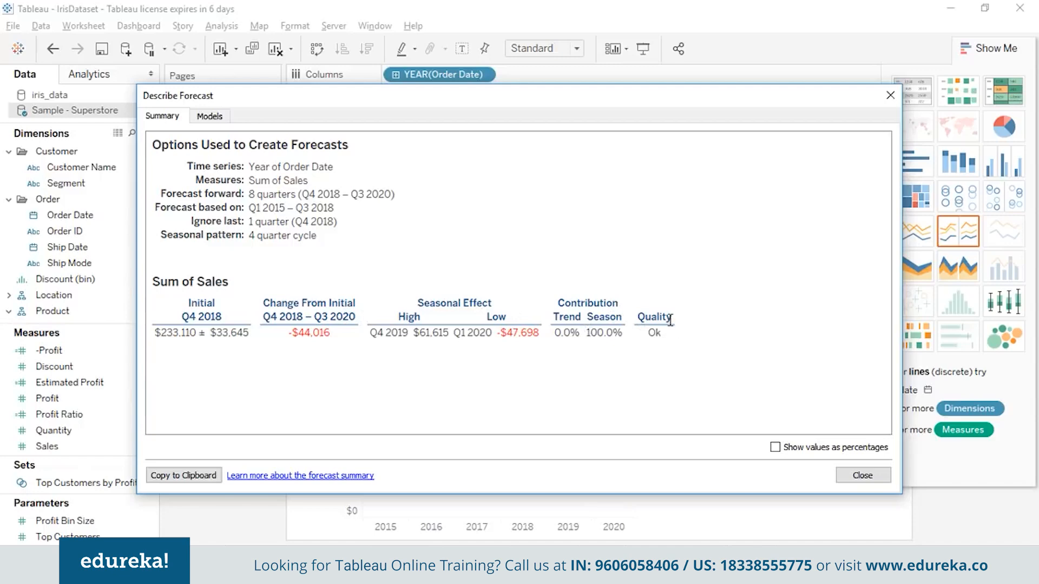
click(775, 449)
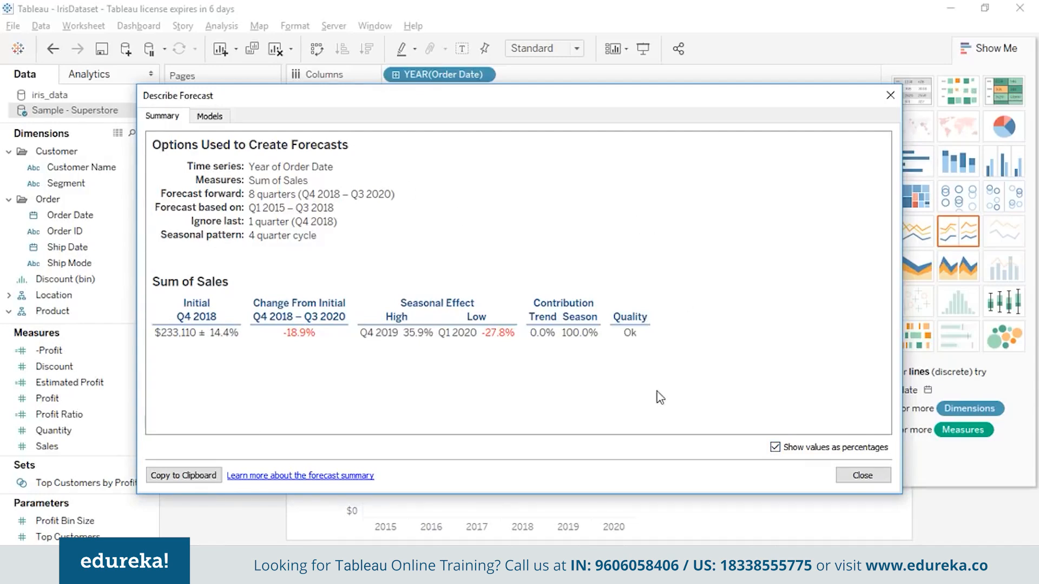
click(868, 480)
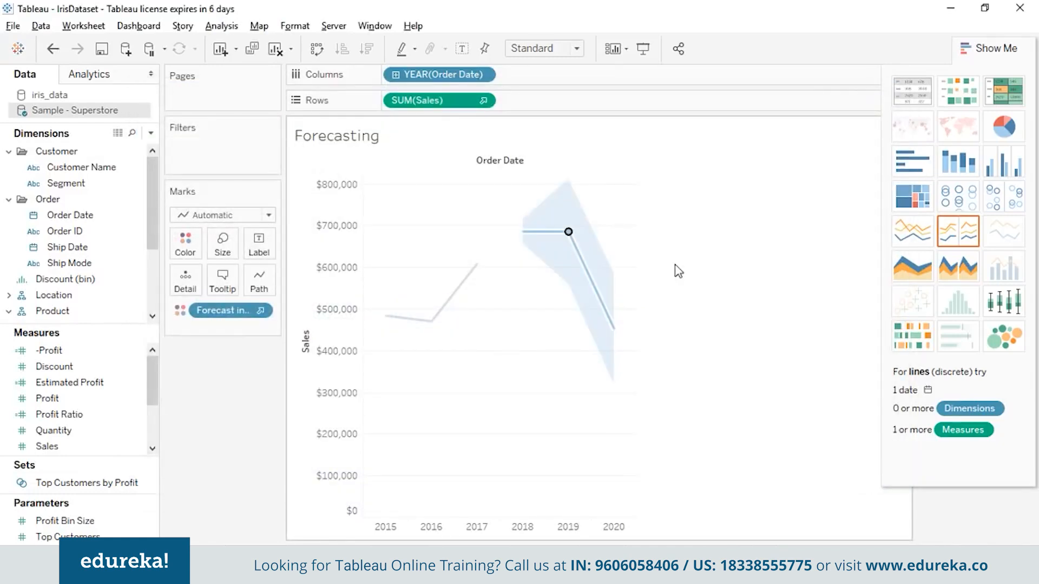
key(alt+Tab)
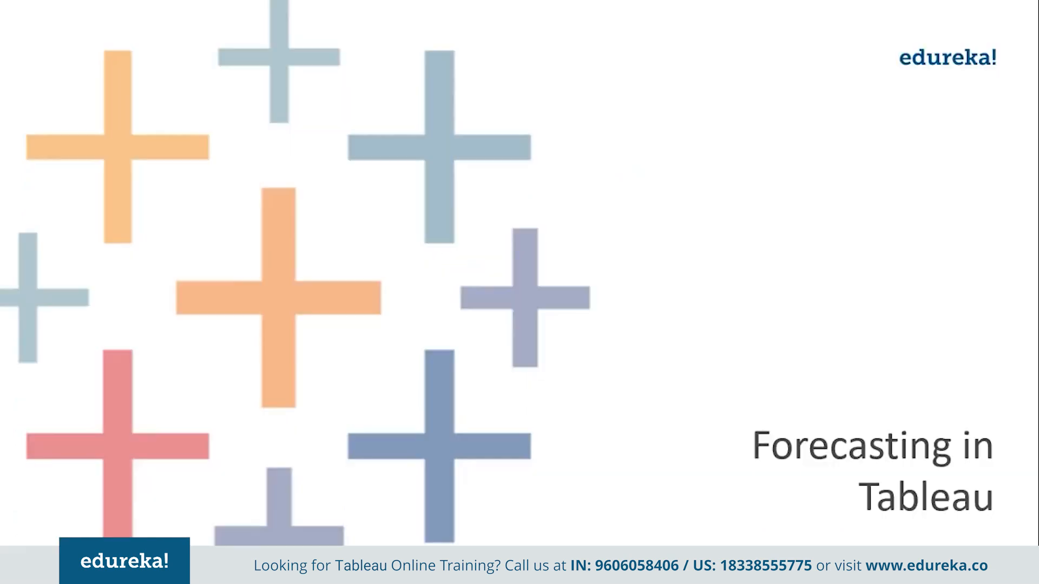
key(Right)
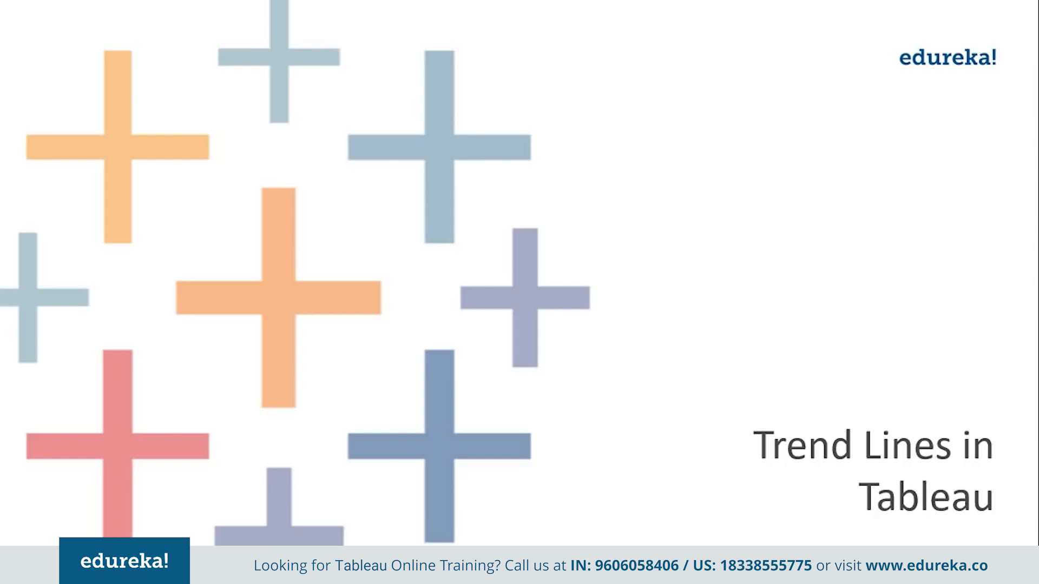
key(alt+Tab)
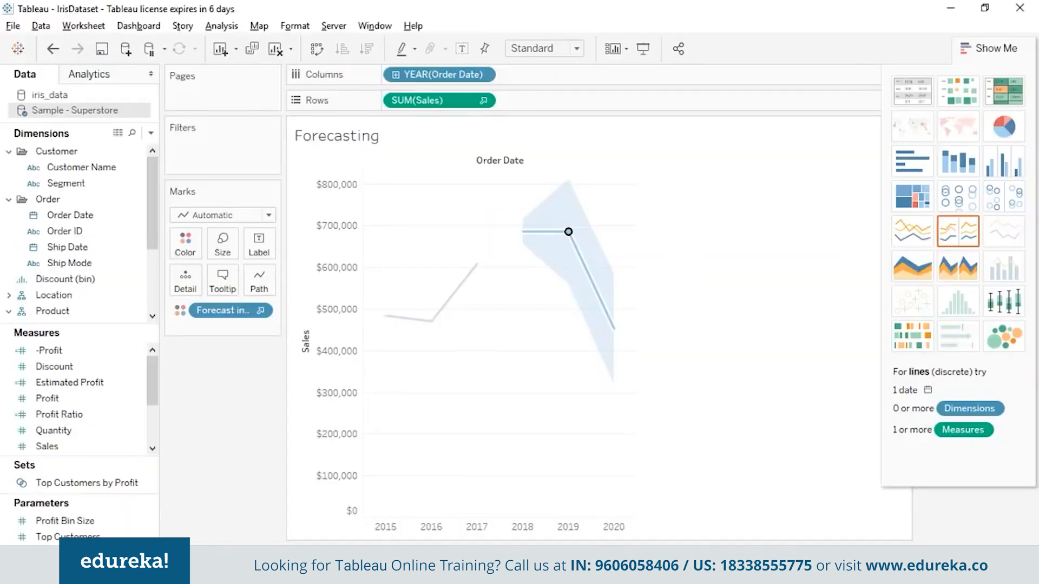
On the Trend Lines sheet, chart sales by year with Order Date on Columns and Sales on Rows.
click(303, 554)
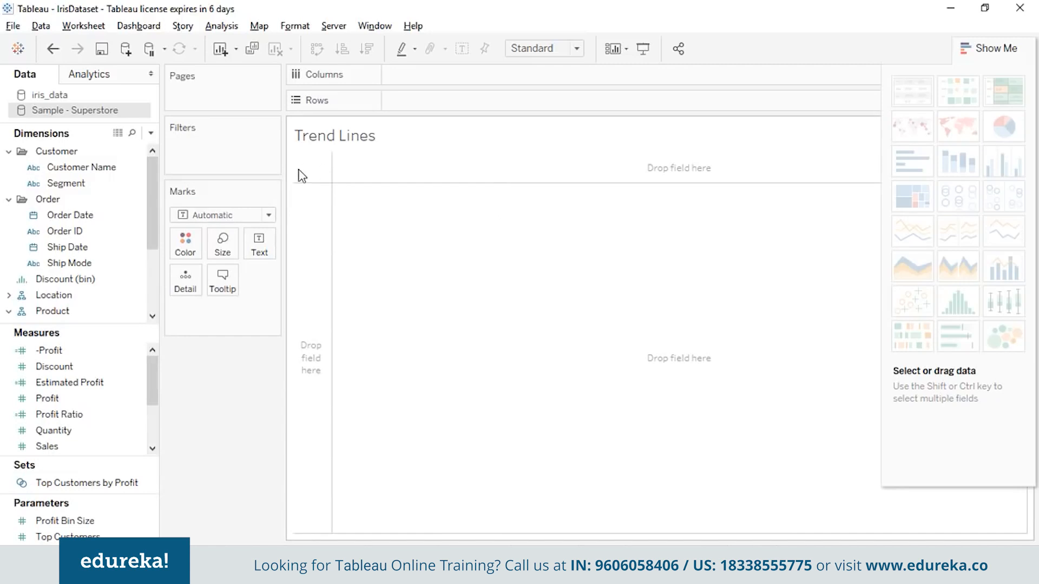
drag(81, 215, 457, 81)
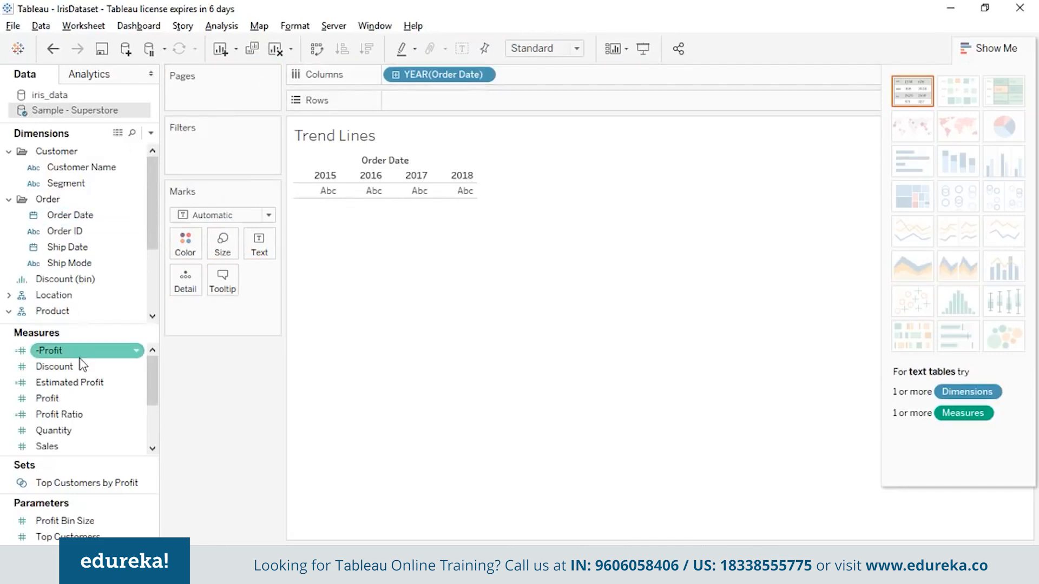
drag(119, 452, 471, 101)
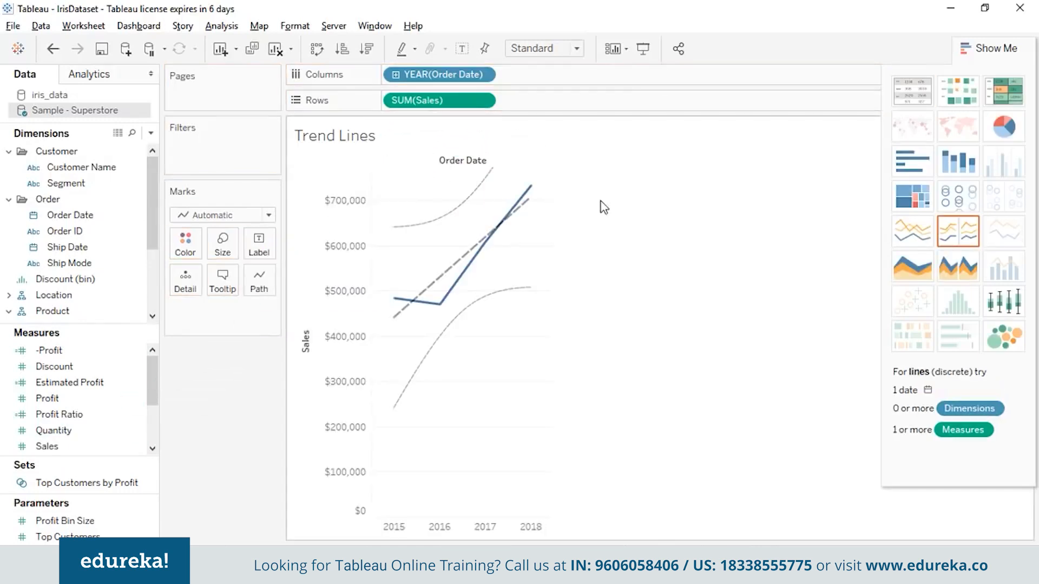
Check the trend line display setting for the sales chart without changing it.
click(216, 27)
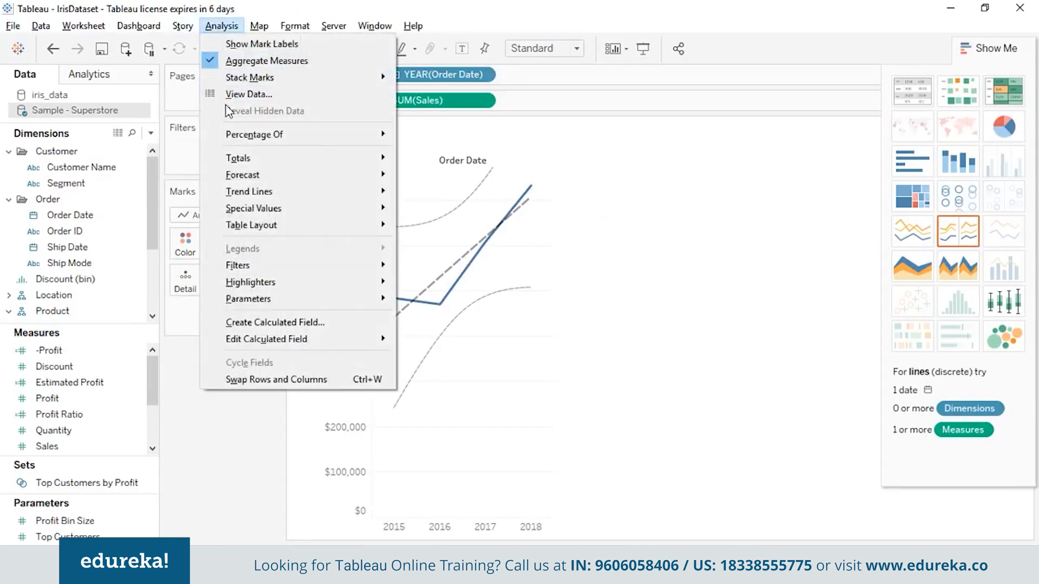
mouse_move(250, 195)
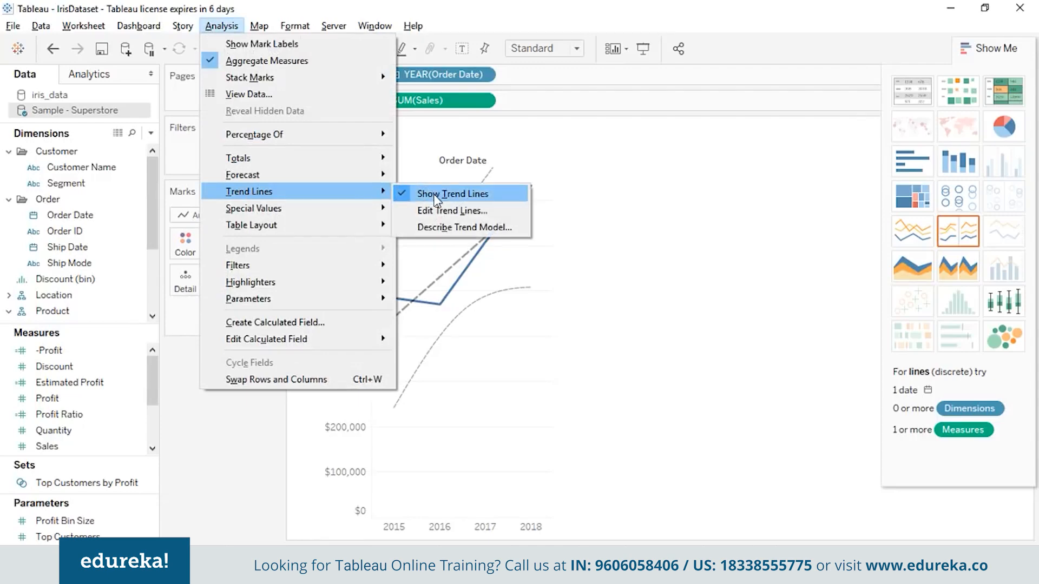
click(688, 230)
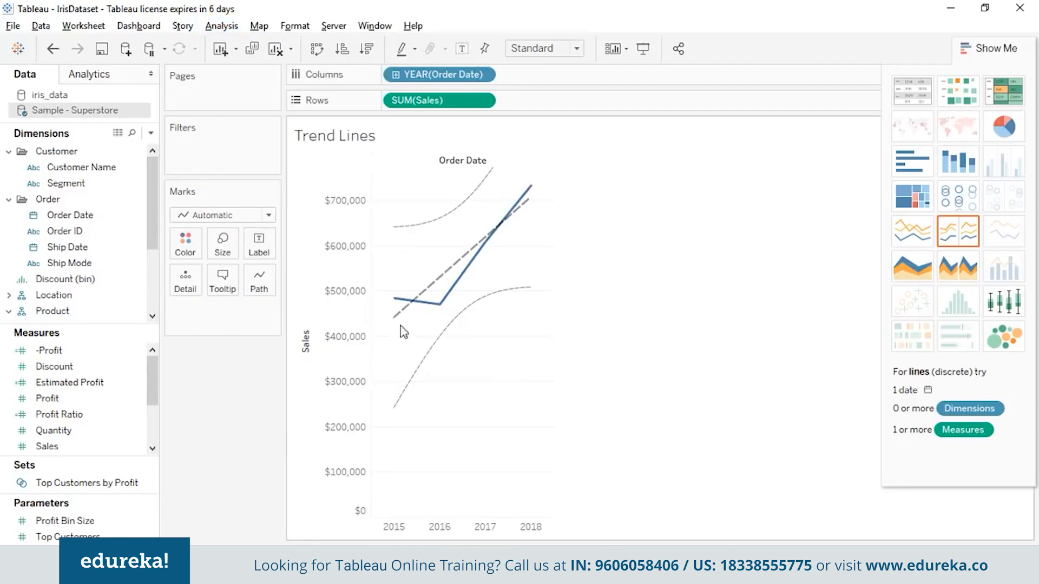
Open the trend model description for the sales trend line to review its formula and significance.
mouse_move(429, 365)
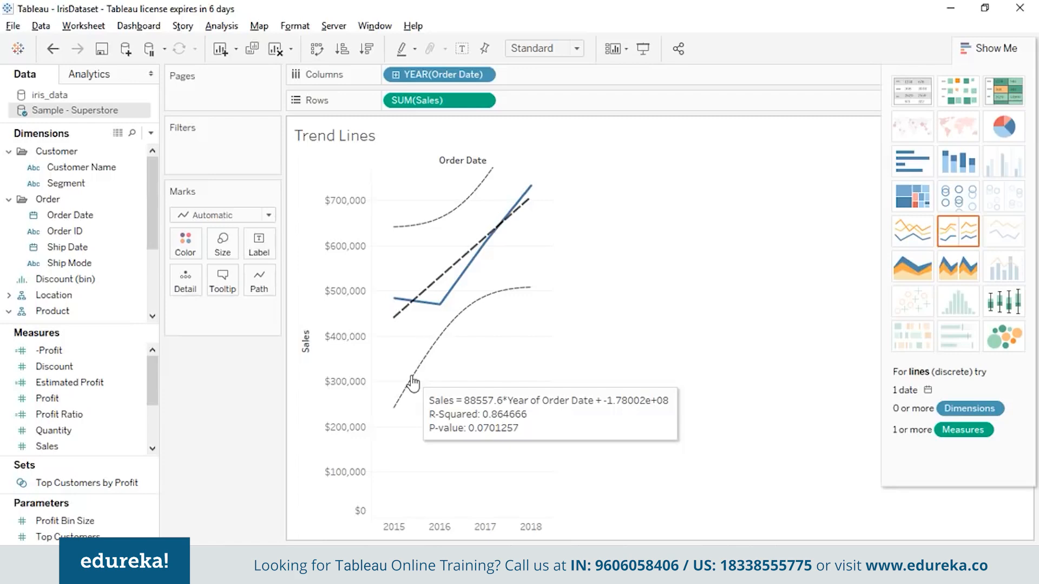
right_click(413, 382)
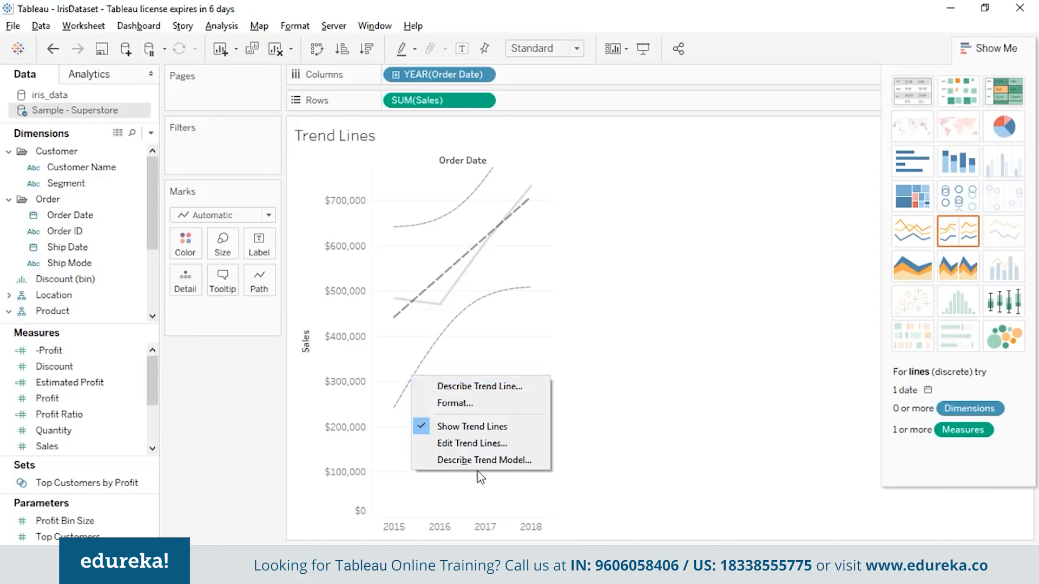
click(519, 461)
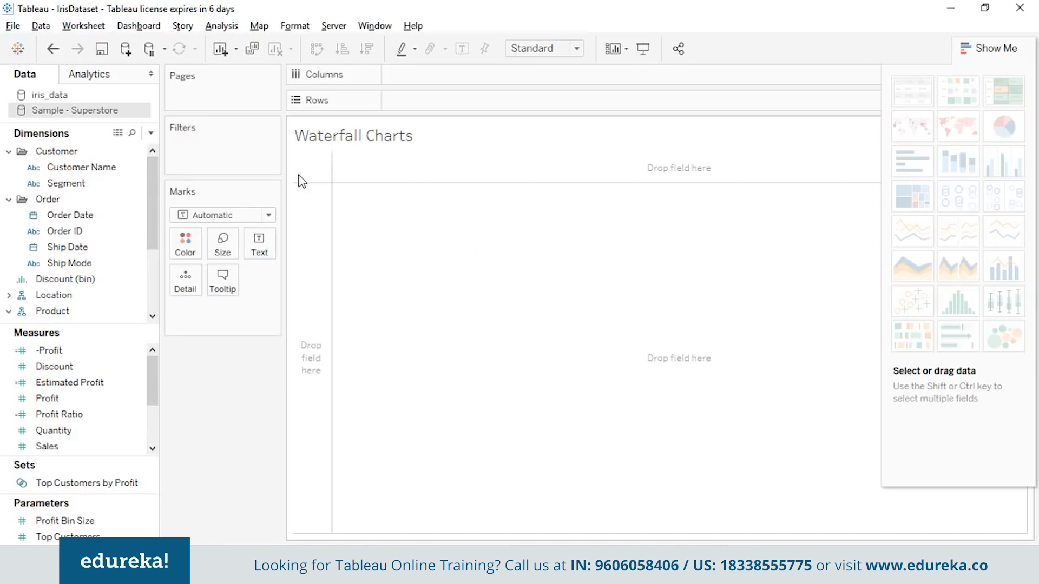
On the Waterfall Charts sheet, chart profit by year with Order Date on Columns and Profit on Rows.
click(103, 217)
drag(103, 217, 500, 80)
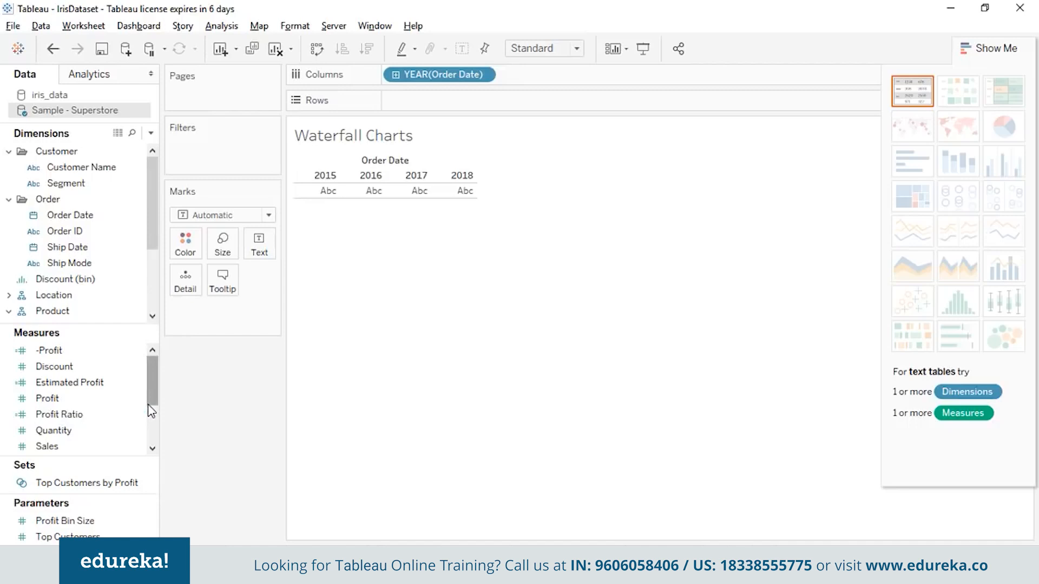
click(63, 400)
drag(64, 403, 425, 106)
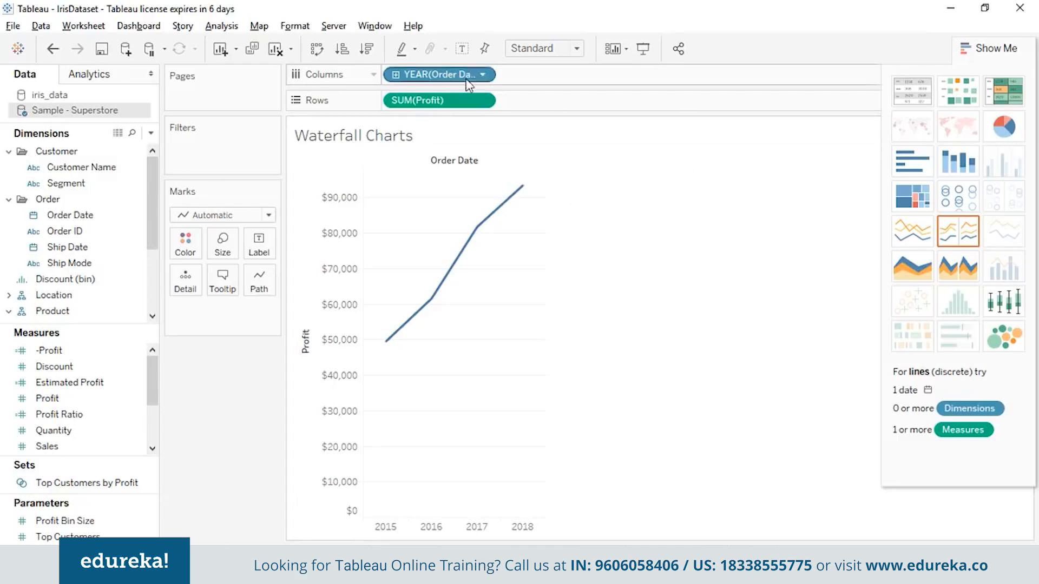
Apply a Running Total quick table calculation to Profit on Rows and set the mark type to Gantt Bar.
click(484, 102)
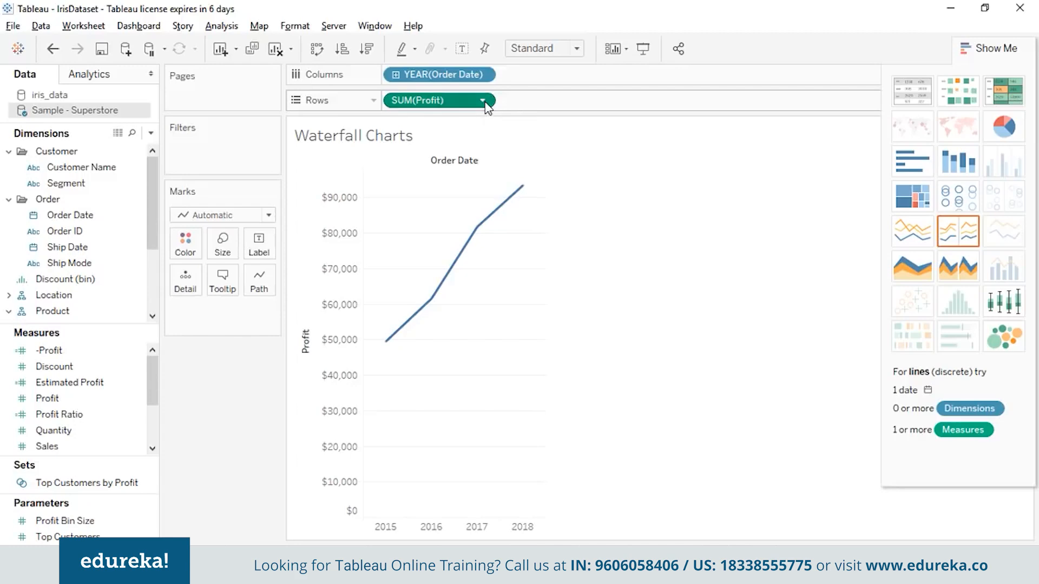
mouse_move(581, 358)
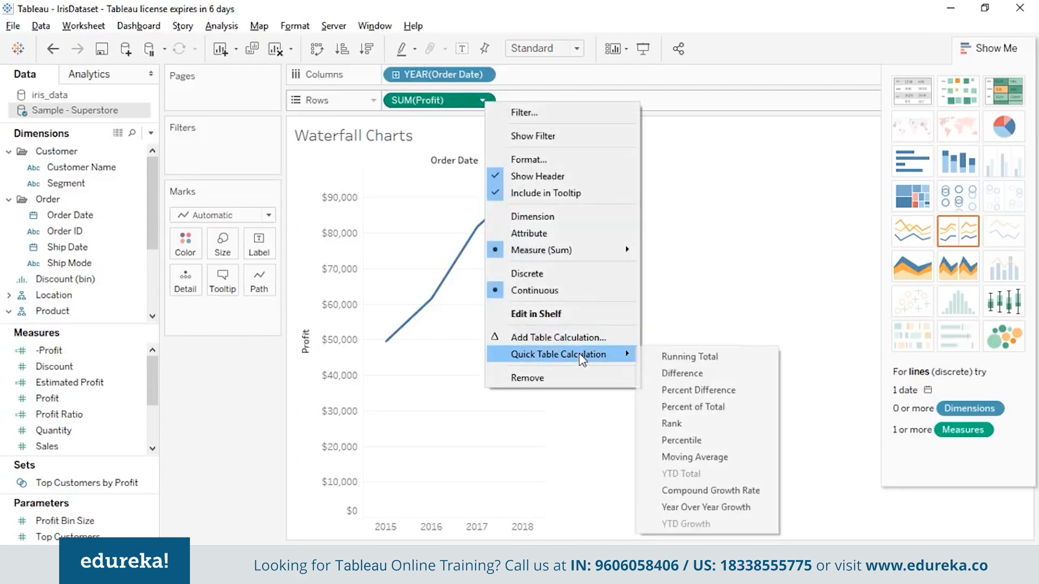
click(691, 358)
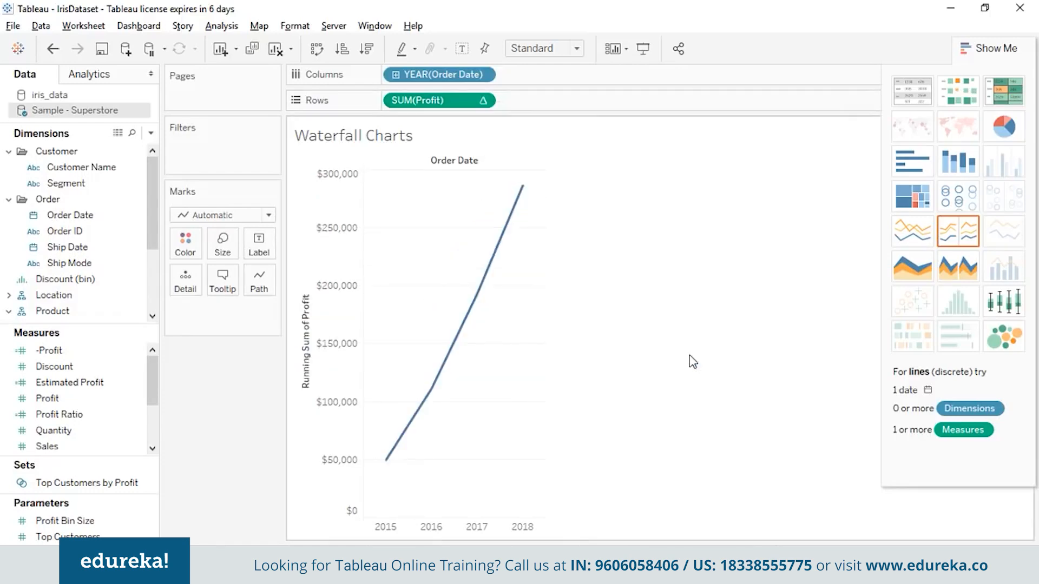
click(141, 215)
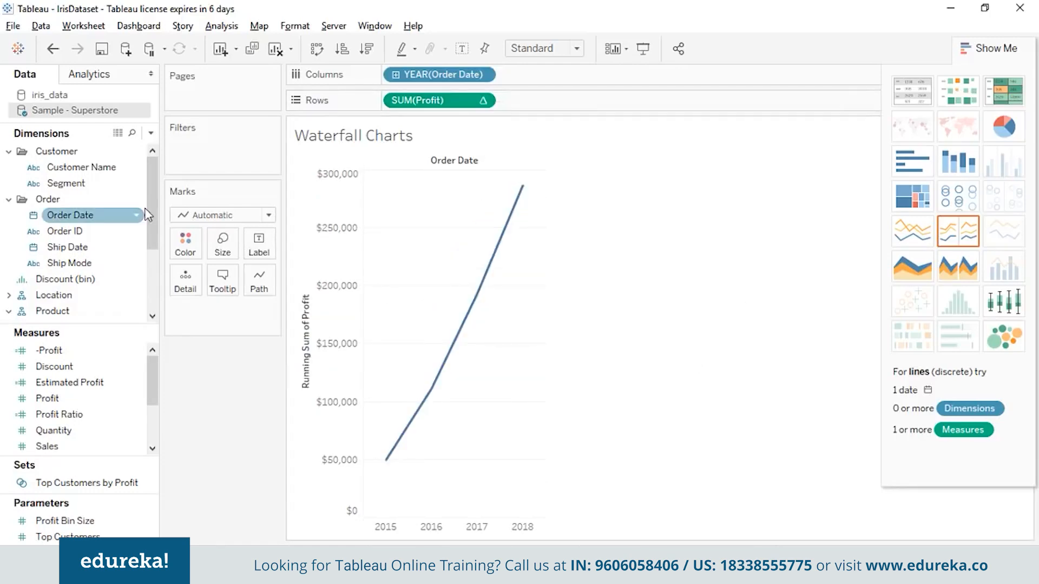
click(268, 216)
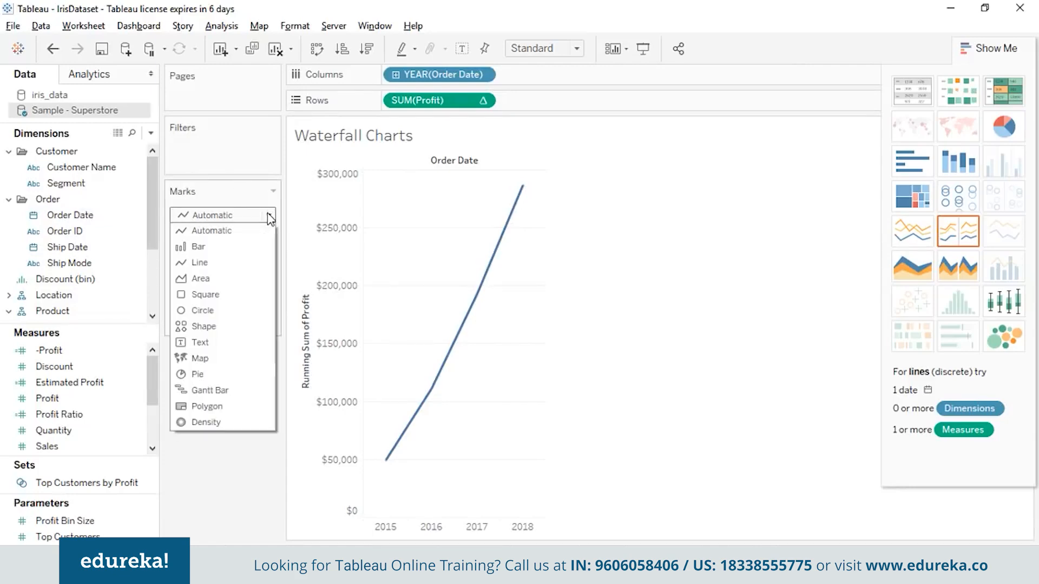
click(253, 398)
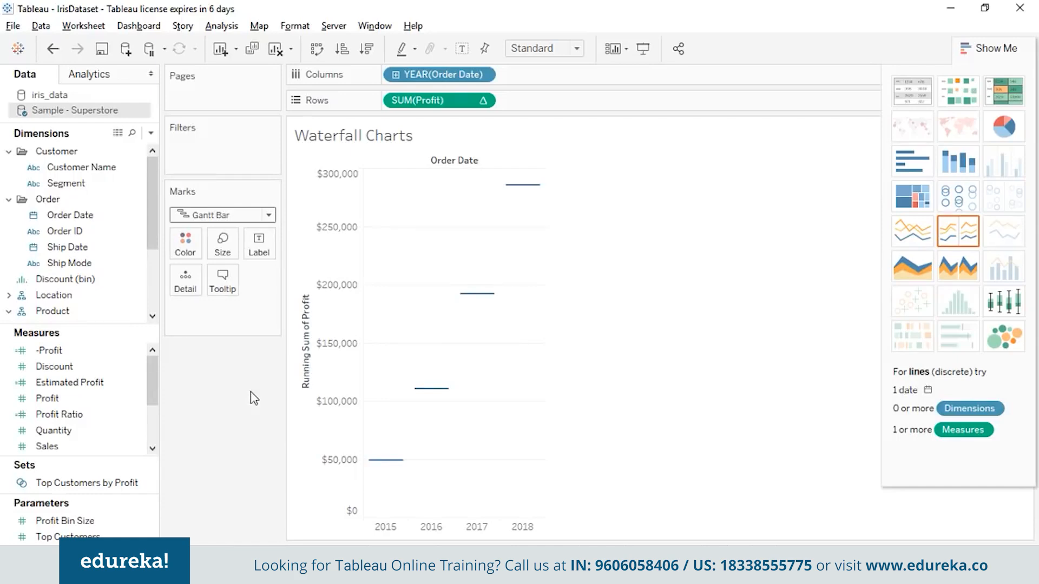
Create a calculated field named NegativeProfit with the formula -[Profit] and apply it.
click(235, 27)
click(301, 322)
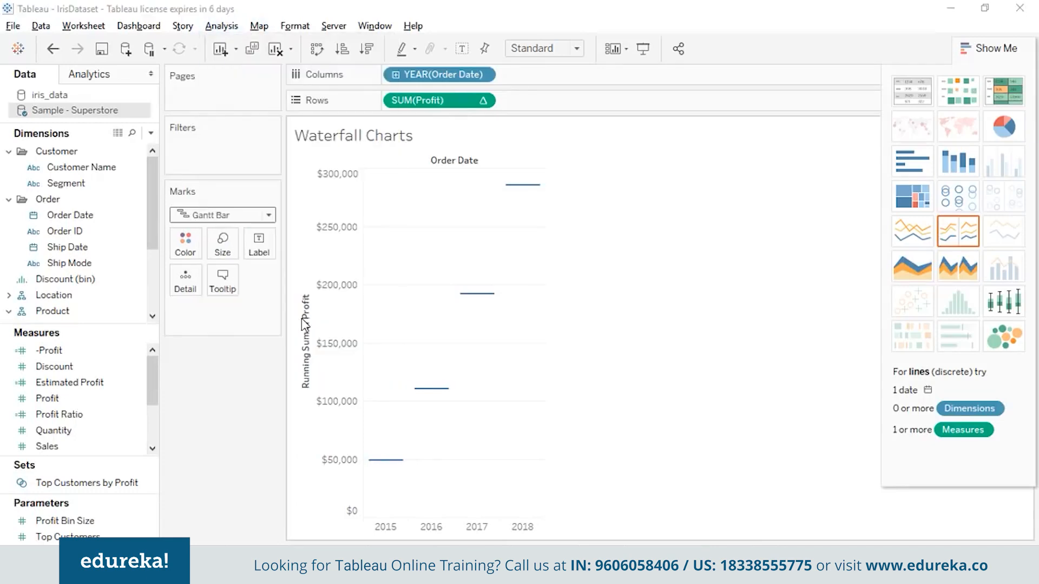
double_click(436, 163)
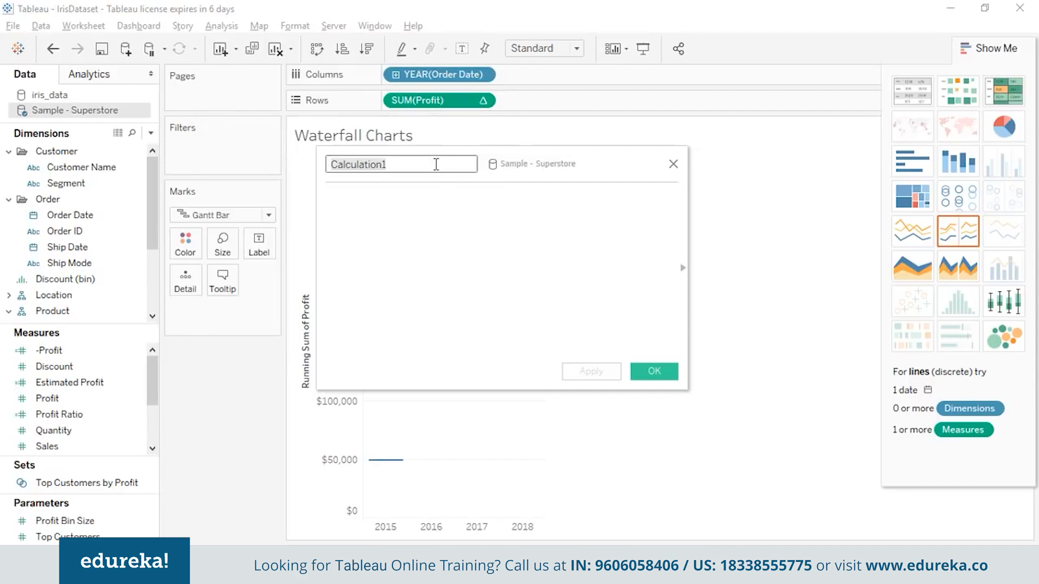
key(BackSpace)
text(Nega)
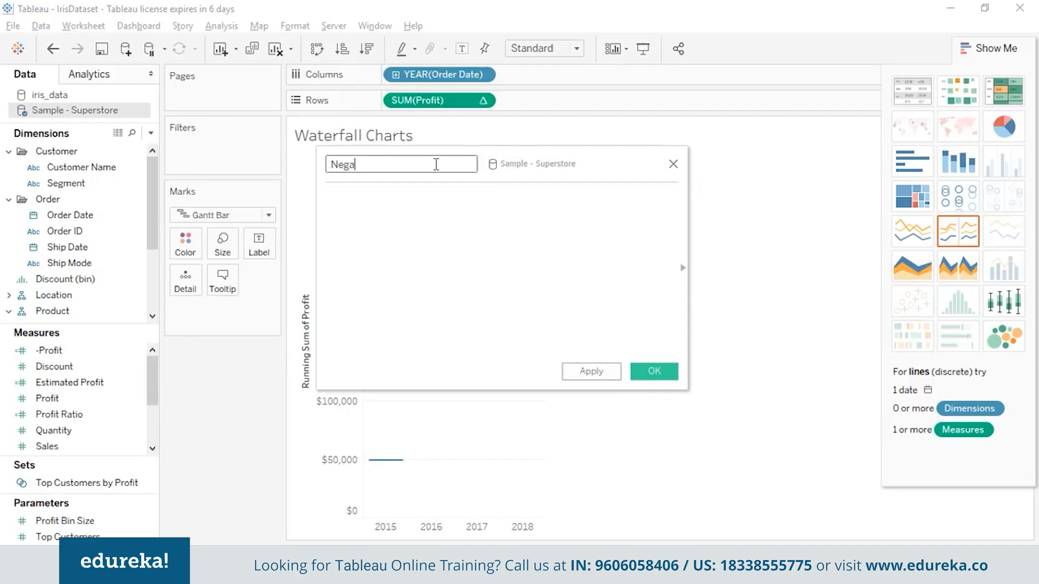
text(tiveProfit)
click(446, 197)
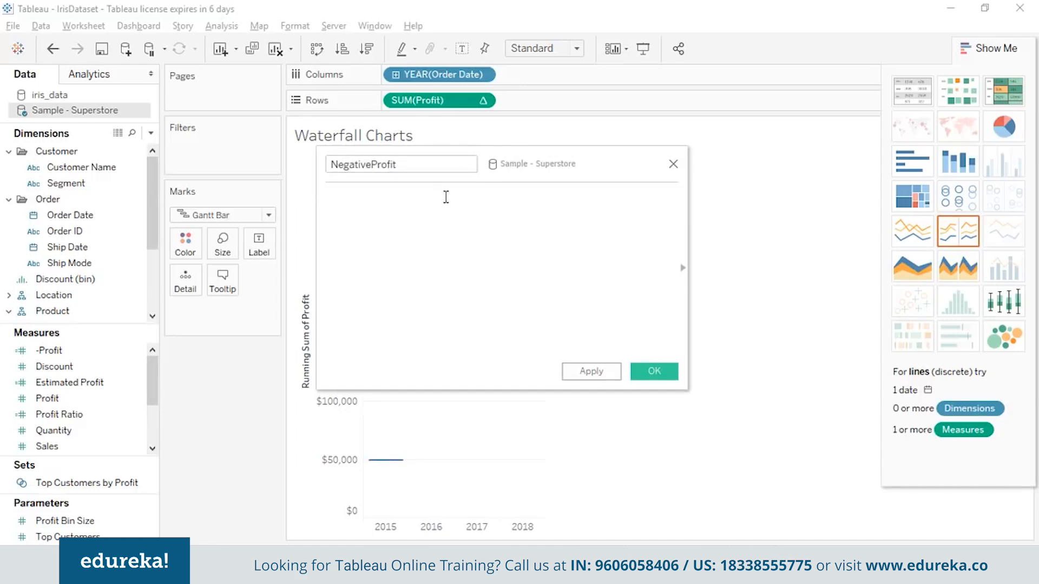
text([])
text(P)
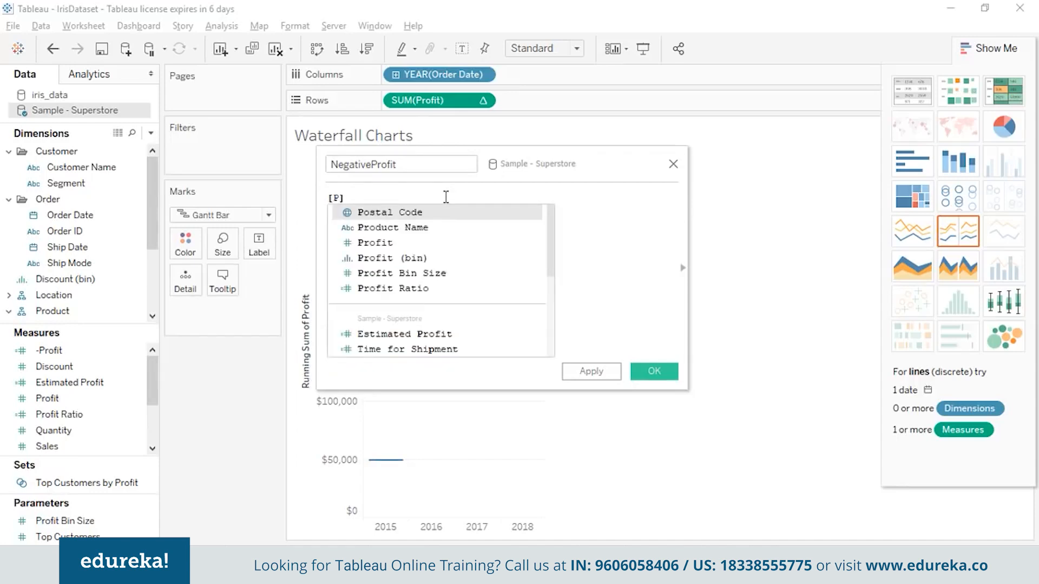
click(433, 243)
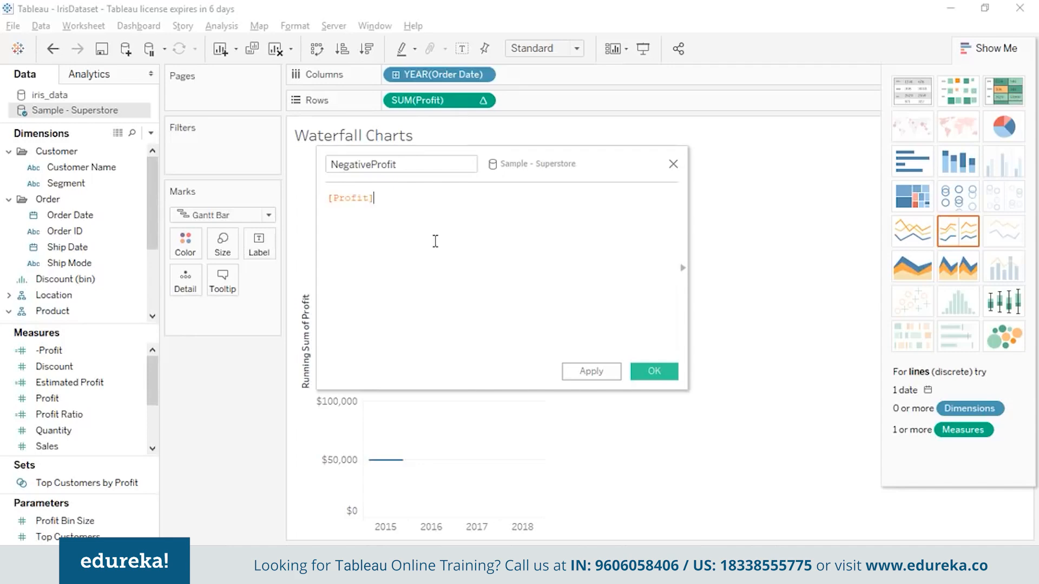
click(329, 201)
text(-)
click(591, 371)
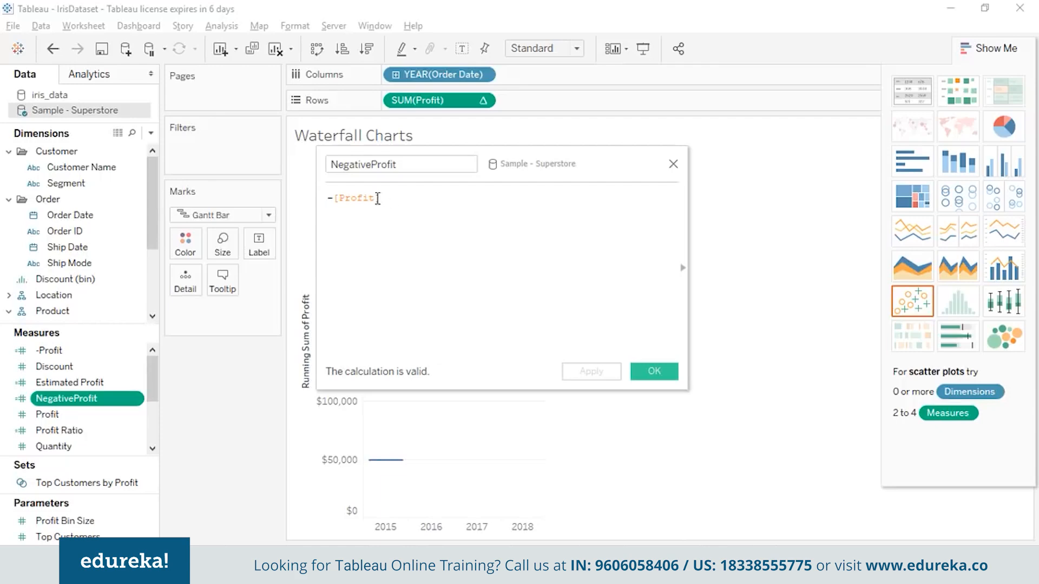
Clear the field reference in the NegativeProfit formula, re-enter it as -[Profit], and save the calculated field.
key(BackSpace)
key(BackSpace)
key(BackSpace)
key(BackSpace)
key(BackSpace)
key(BackSpace)
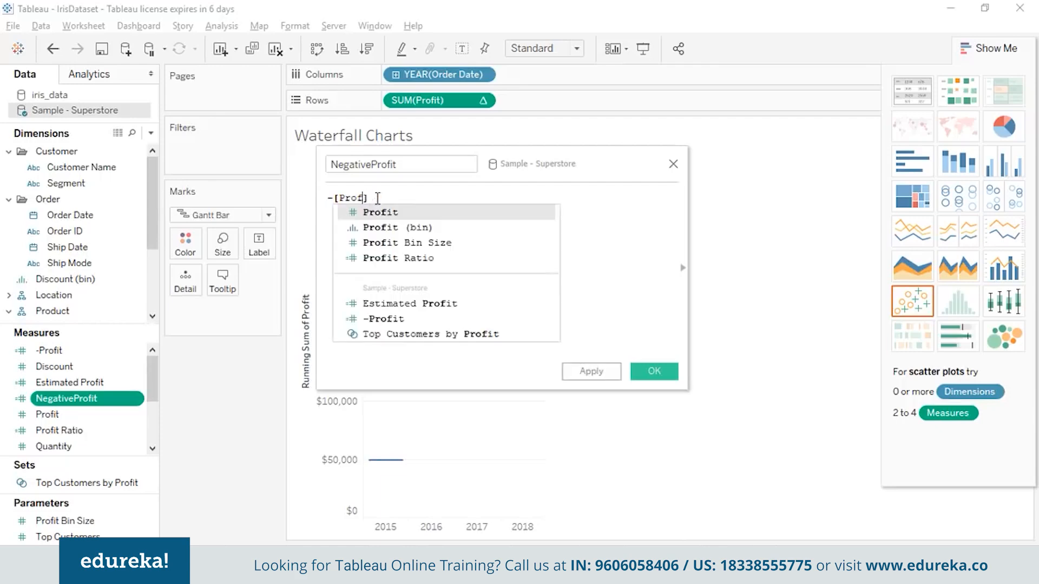
key(BackSpace)
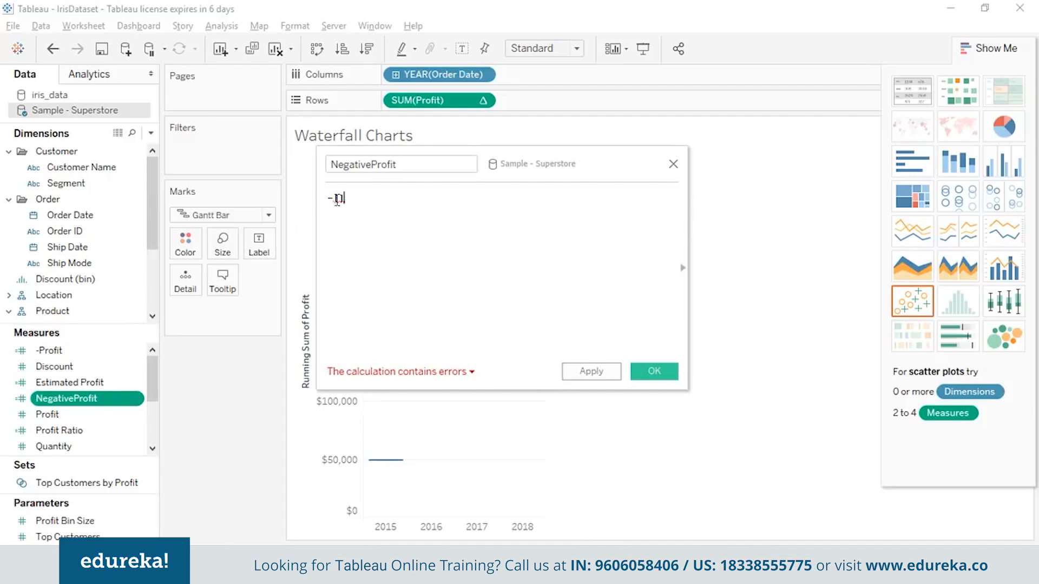
mouse_move(341, 202)
text(Profit)
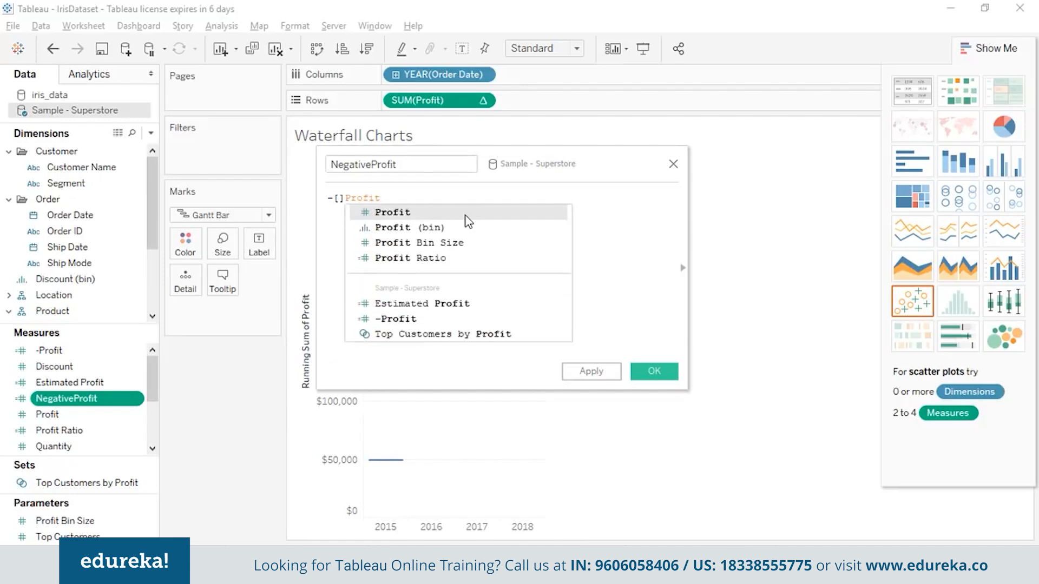
click(466, 216)
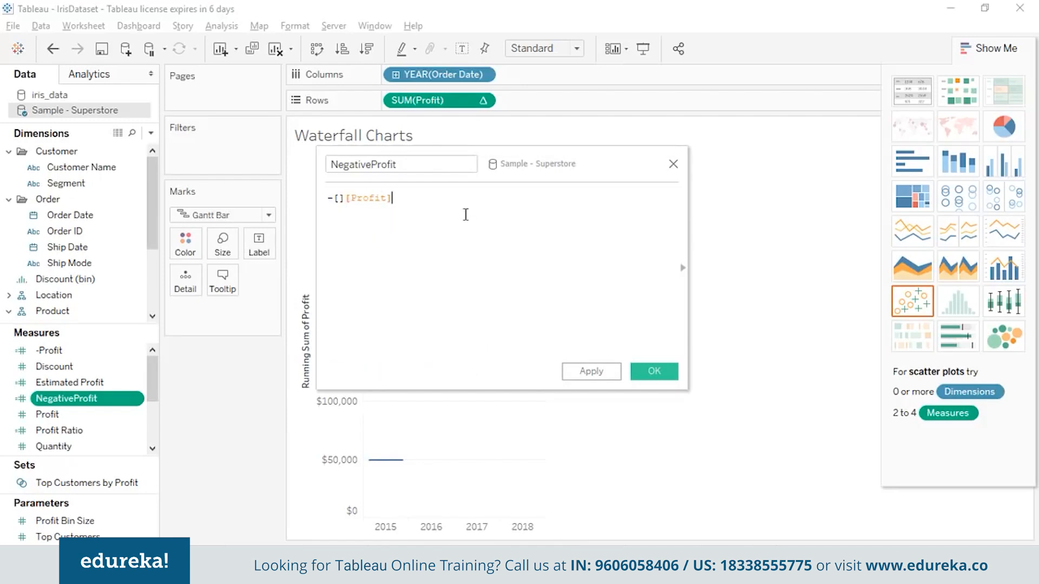
click(346, 198)
key(BackSpace)
key(BackSpace)
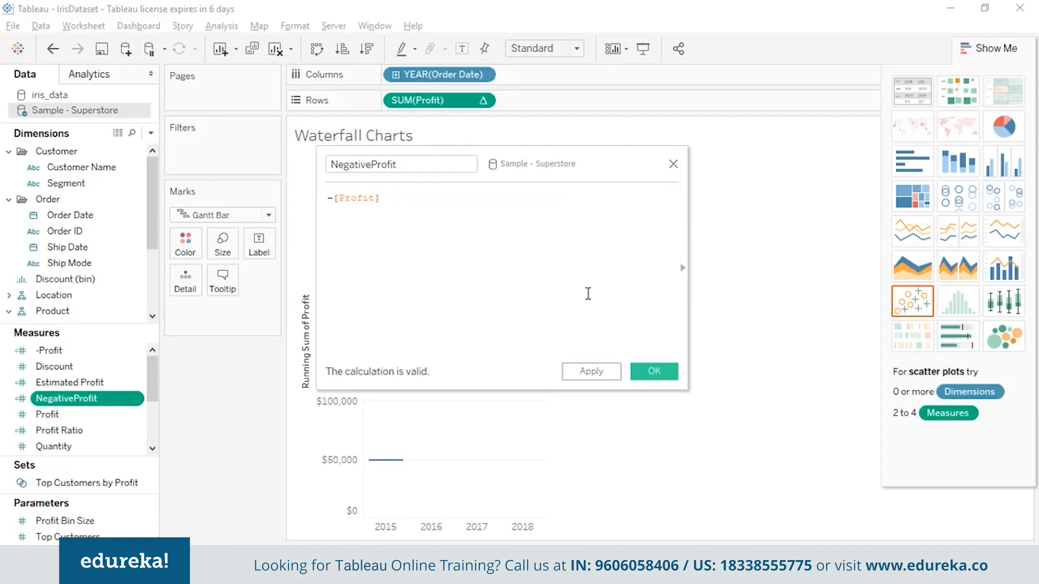
click(652, 373)
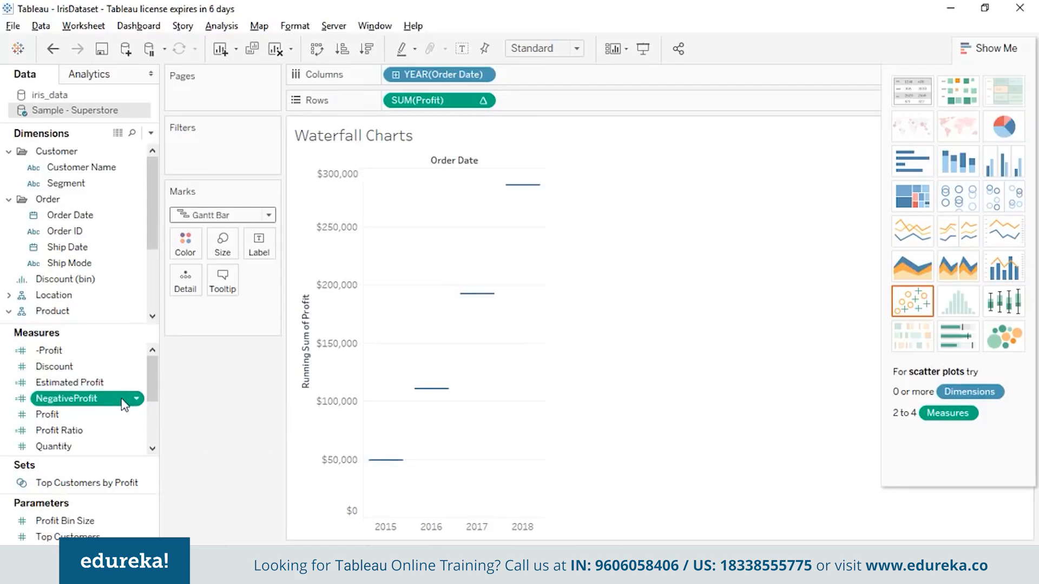
Size the Gantt bars by NegativeProfit and change the Order Date level on Columns to Month.
drag(140, 387, 225, 254)
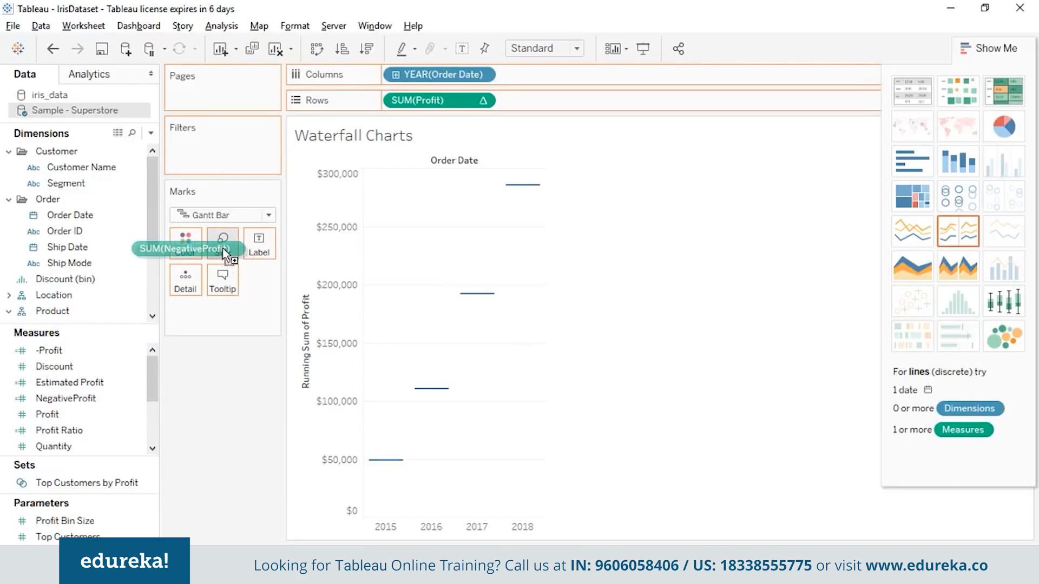
drag(225, 254, 226, 256)
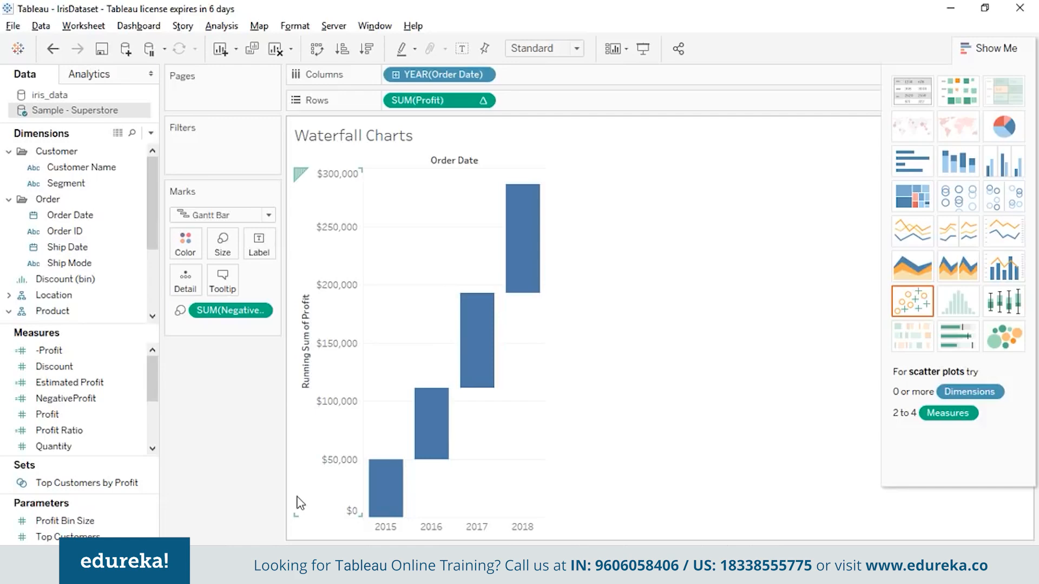
click(299, 503)
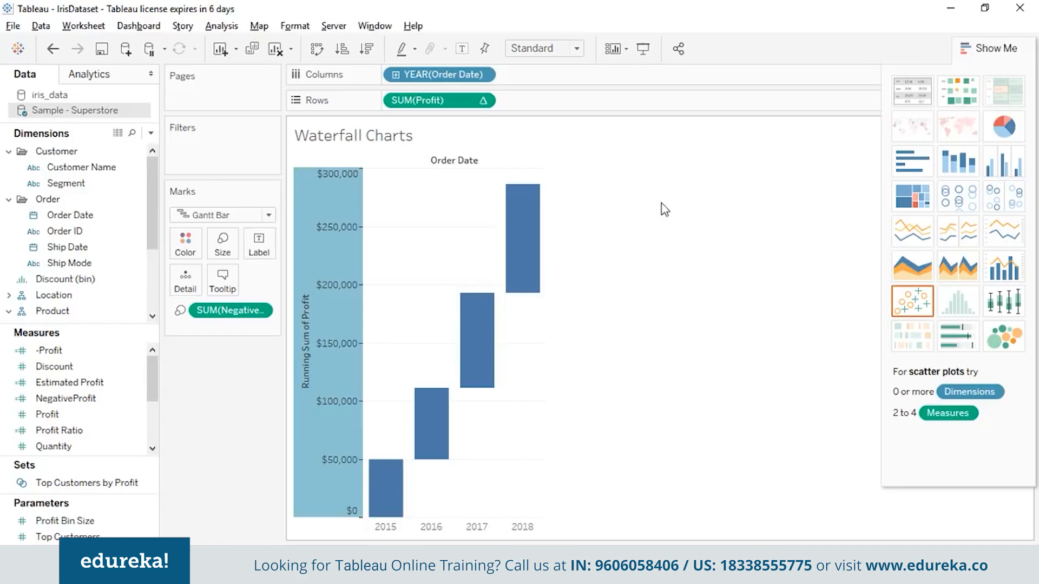
click(482, 74)
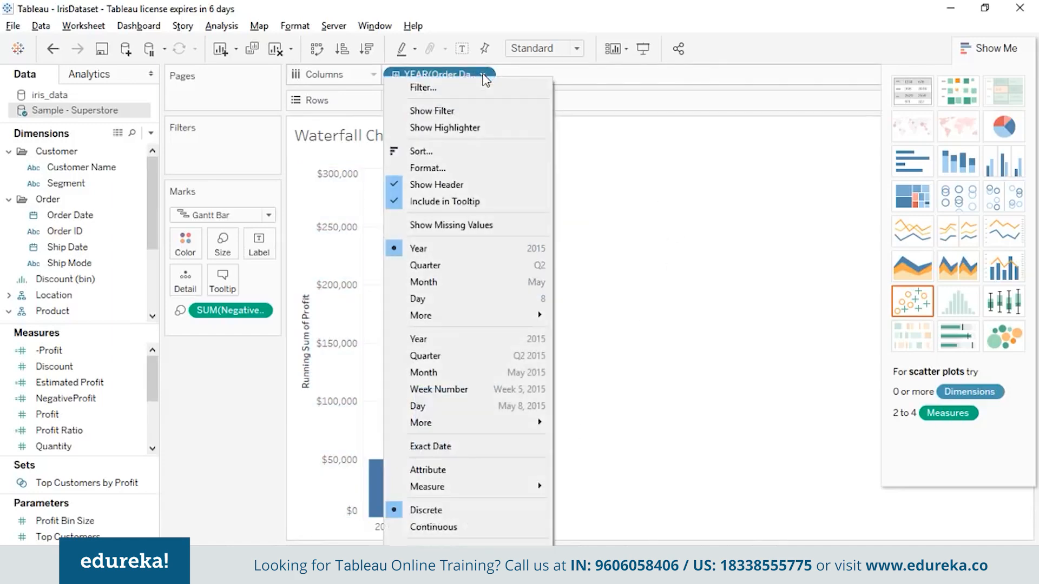
click(491, 284)
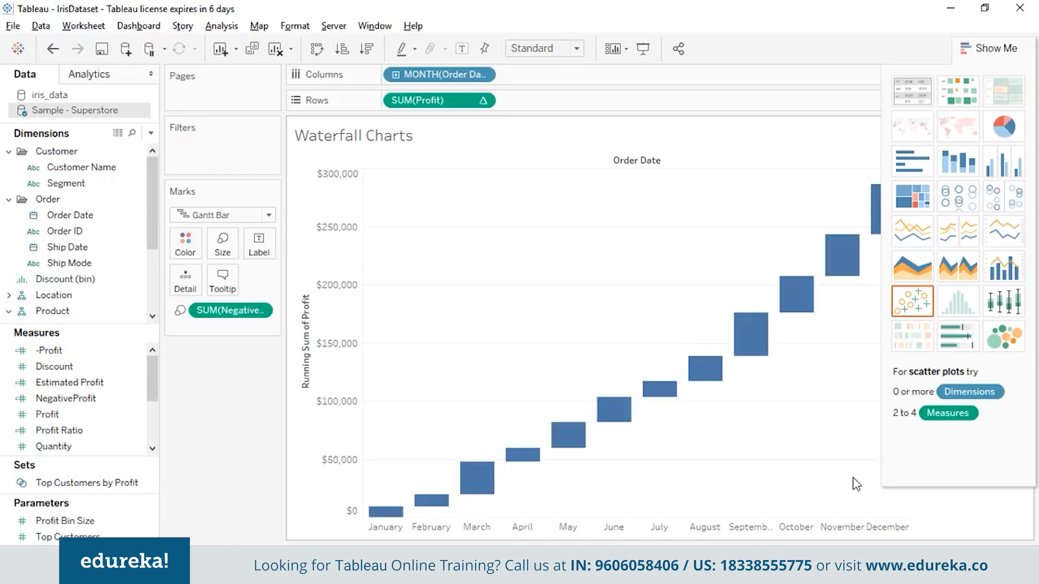
Color the waterfall bars by Profit and inspect the details of the monthly bars.
click(87, 415)
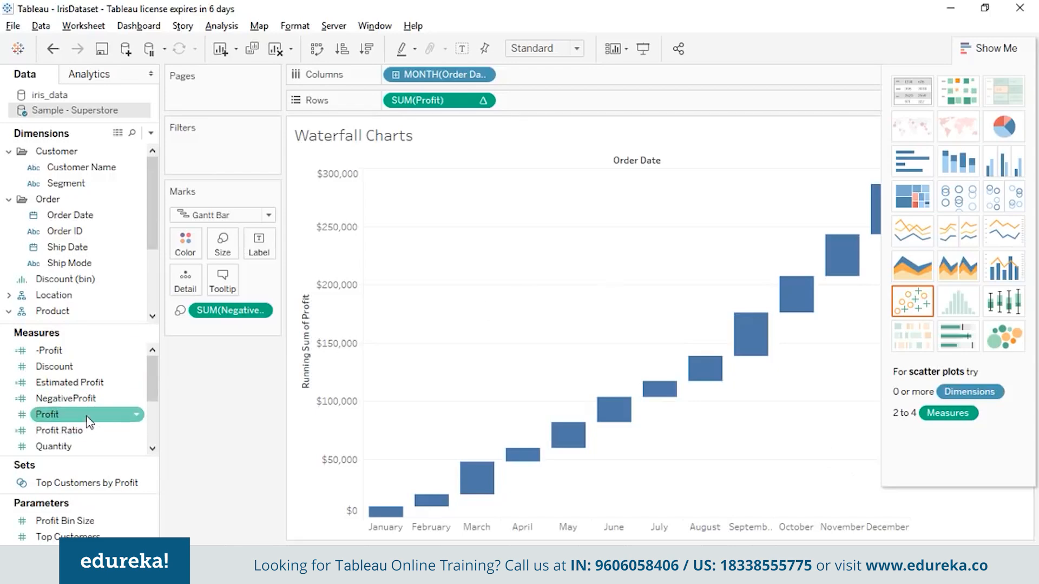
click(87, 416)
mouse_move(88, 422)
mouse_down()
mouse_move(219, 255)
mouse_move(187, 246)
mouse_up()
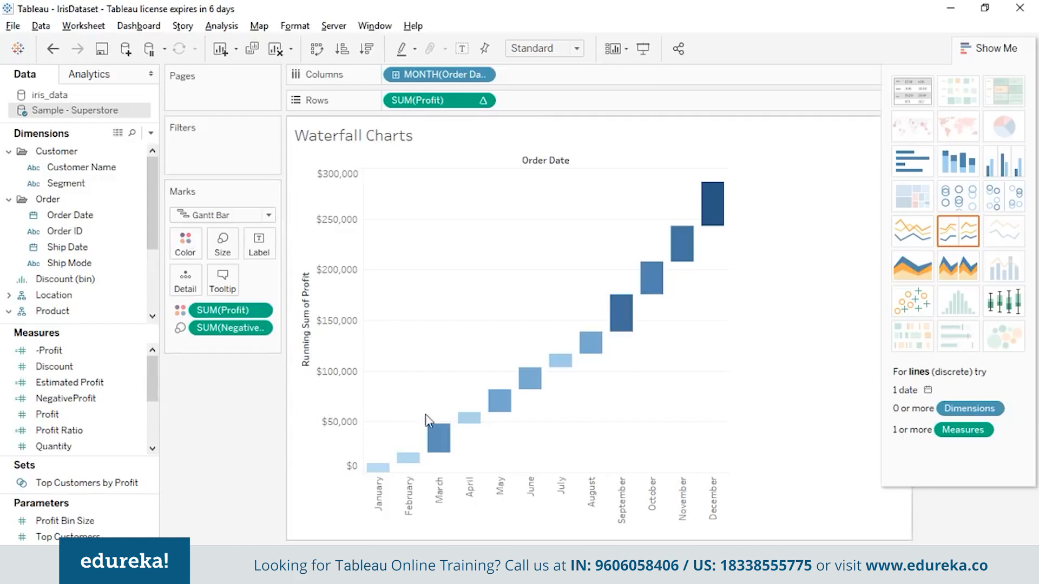
mouse_move(466, 431)
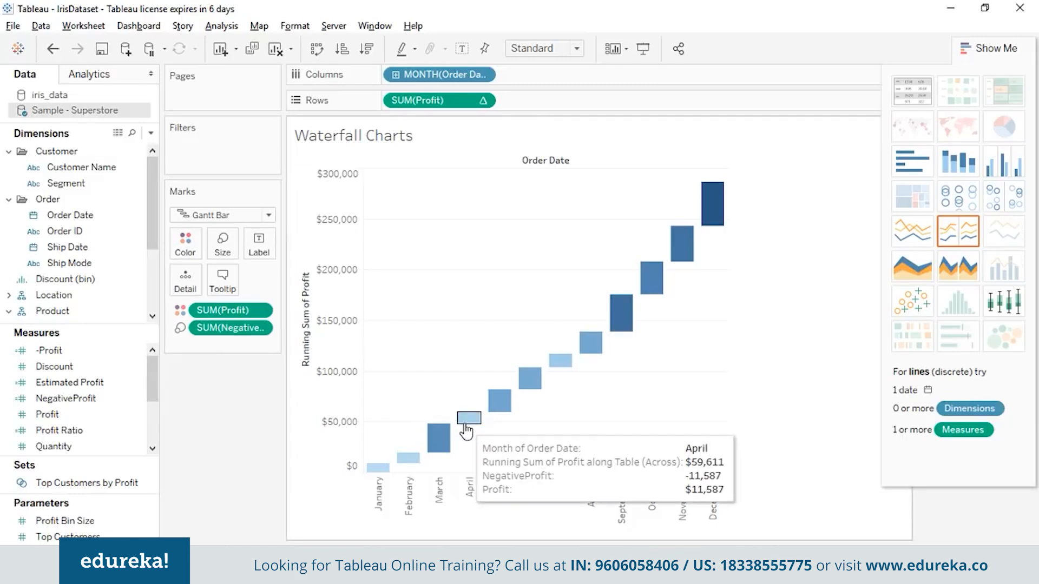
mouse_move(539, 381)
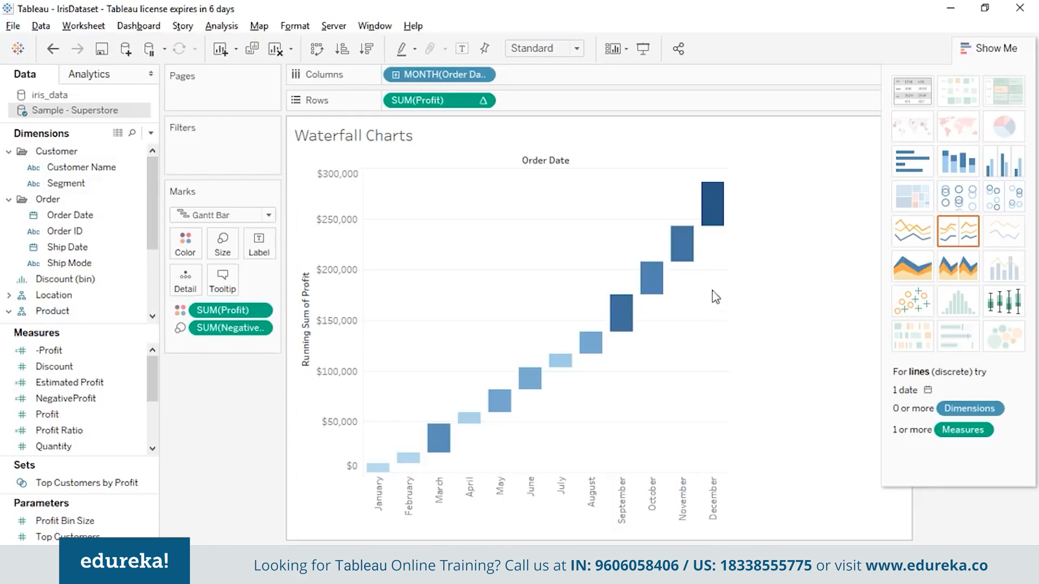
Apply the Red-Green-White Diverging palette to the Profit colors of the waterfall chart.
click(193, 253)
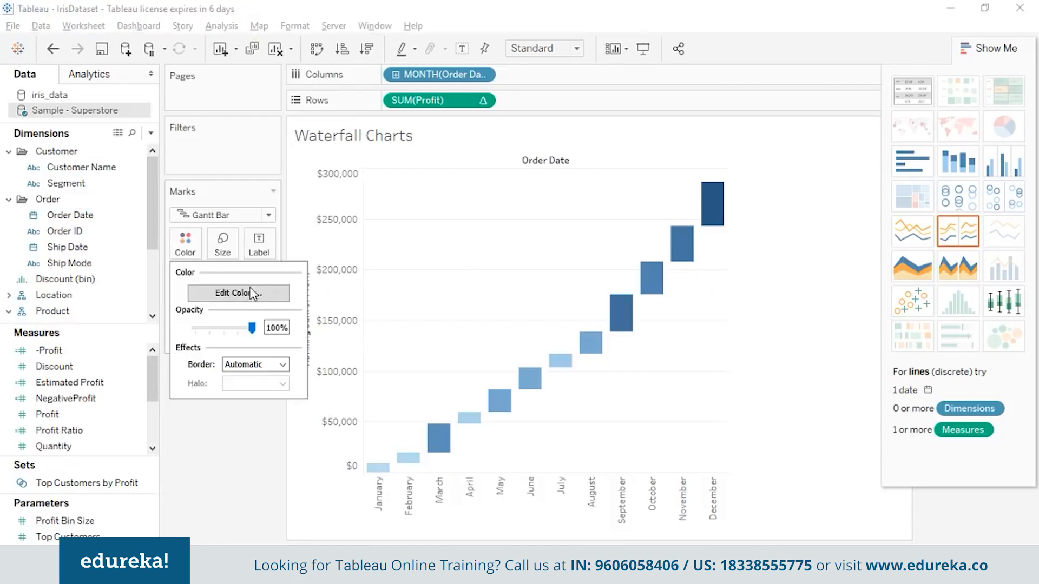
click(266, 299)
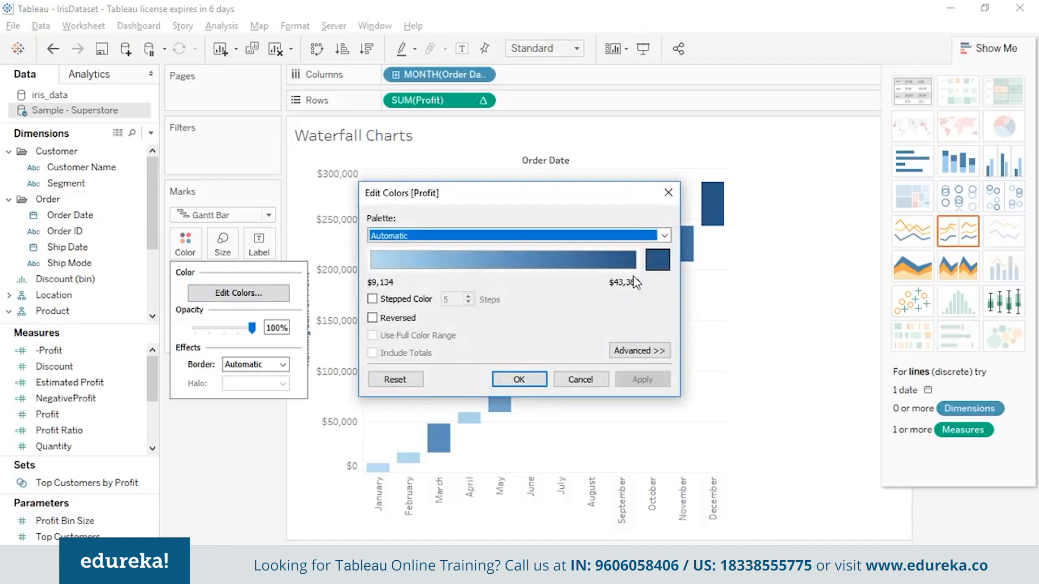
click(664, 236)
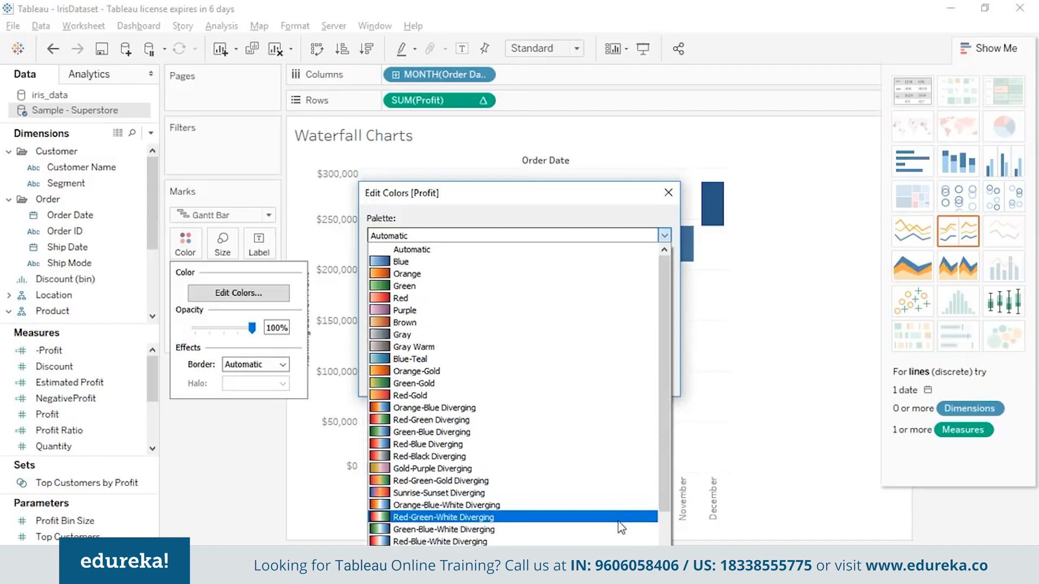
click(619, 518)
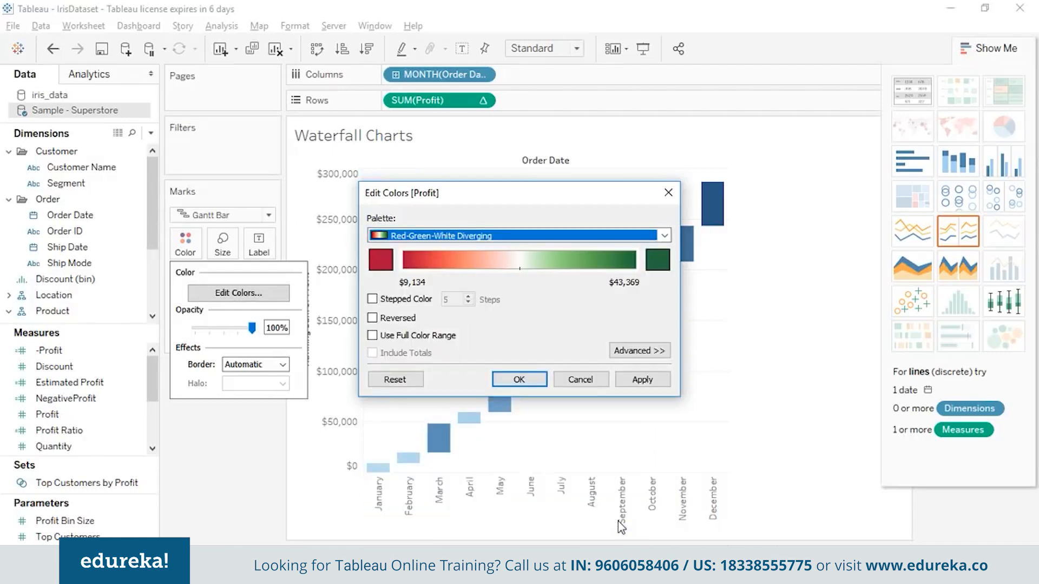
click(655, 383)
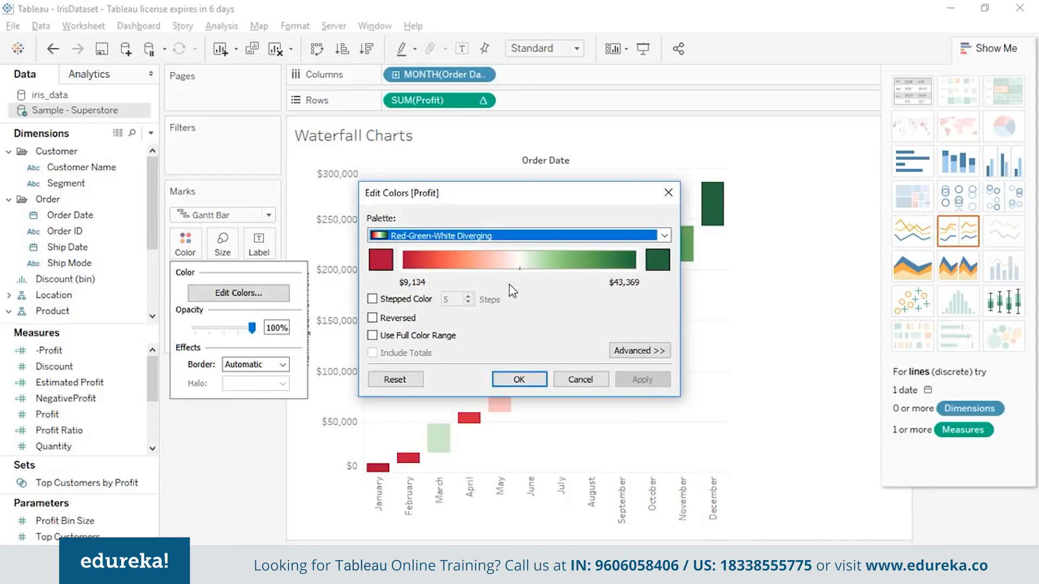
click(519, 379)
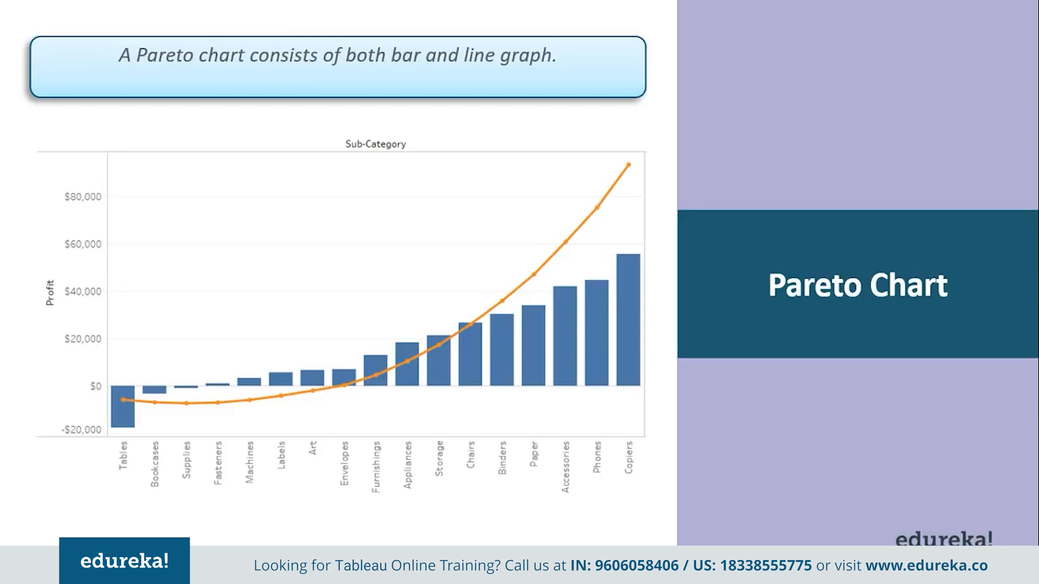
Switch to Tableau and place Sub-Category on Columns and Sales on Rows in the Pareto Charts sheet.
key(alt+Tab)
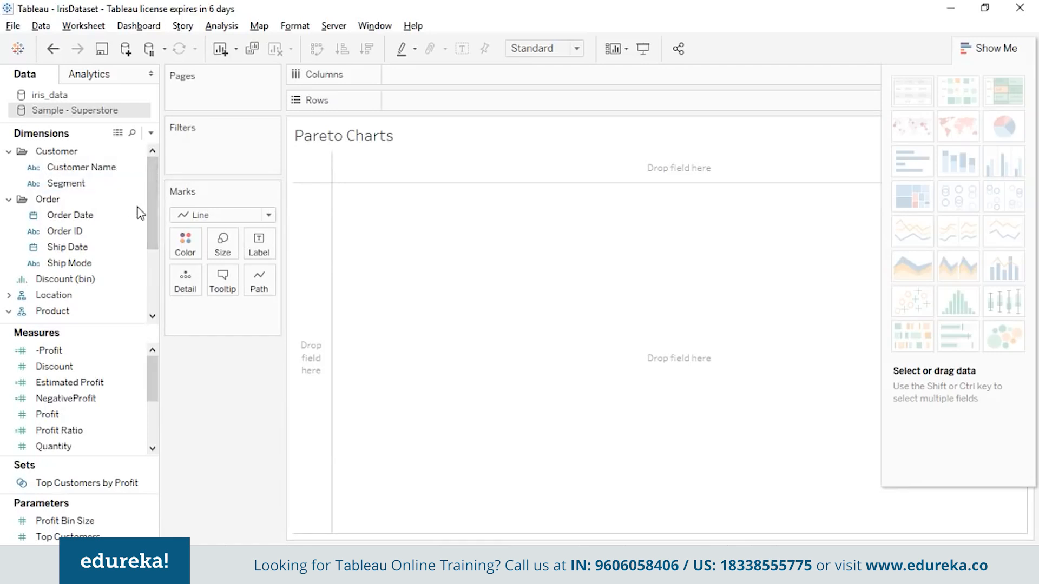
drag(153, 248, 156, 281)
drag(79, 280, 444, 80)
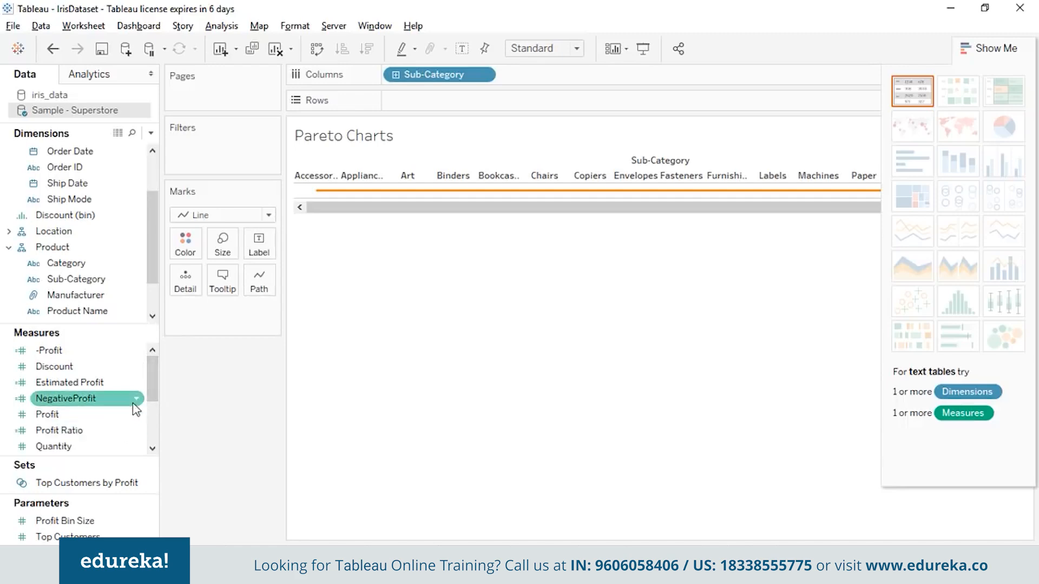
drag(154, 399, 155, 424)
drag(54, 399, 421, 103)
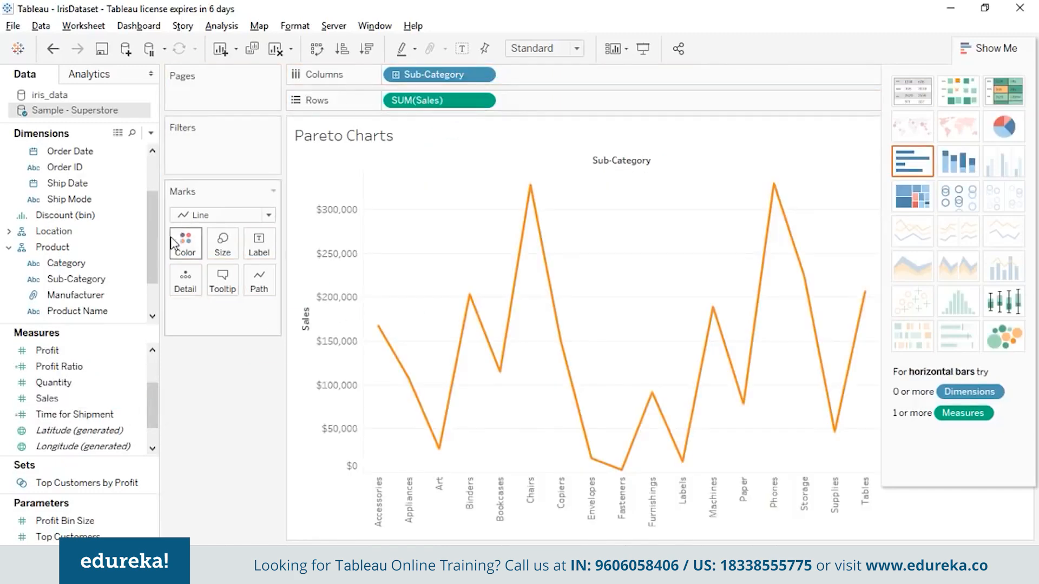
Change the Sales marks from lines to bars and color them blue.
click(269, 216)
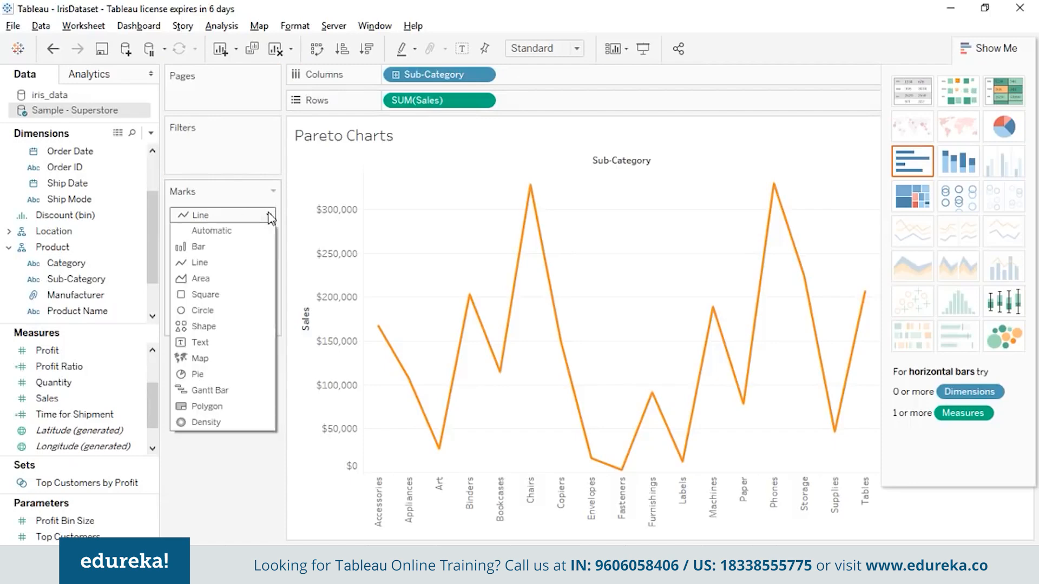
click(246, 247)
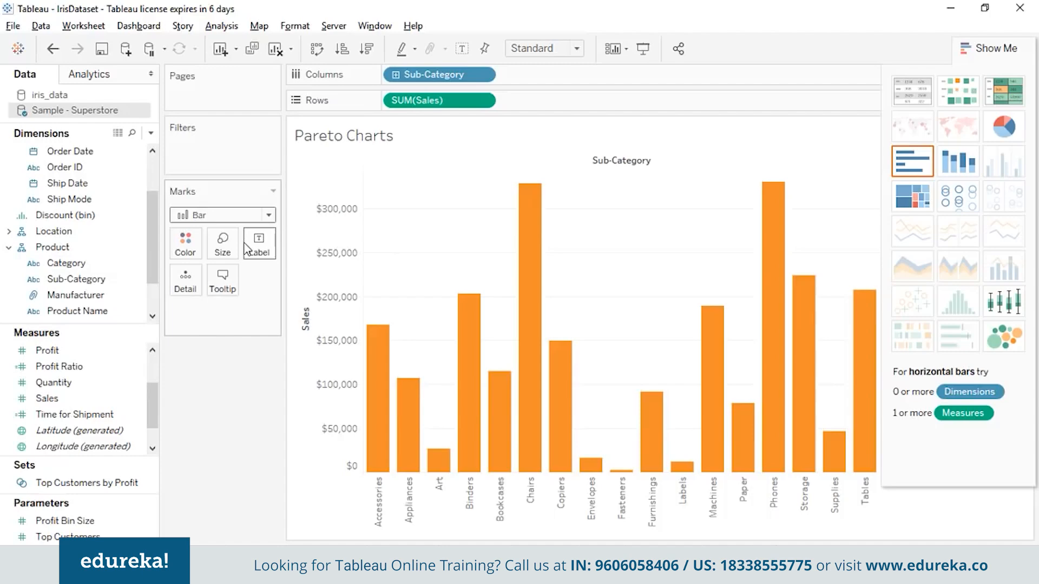
click(185, 244)
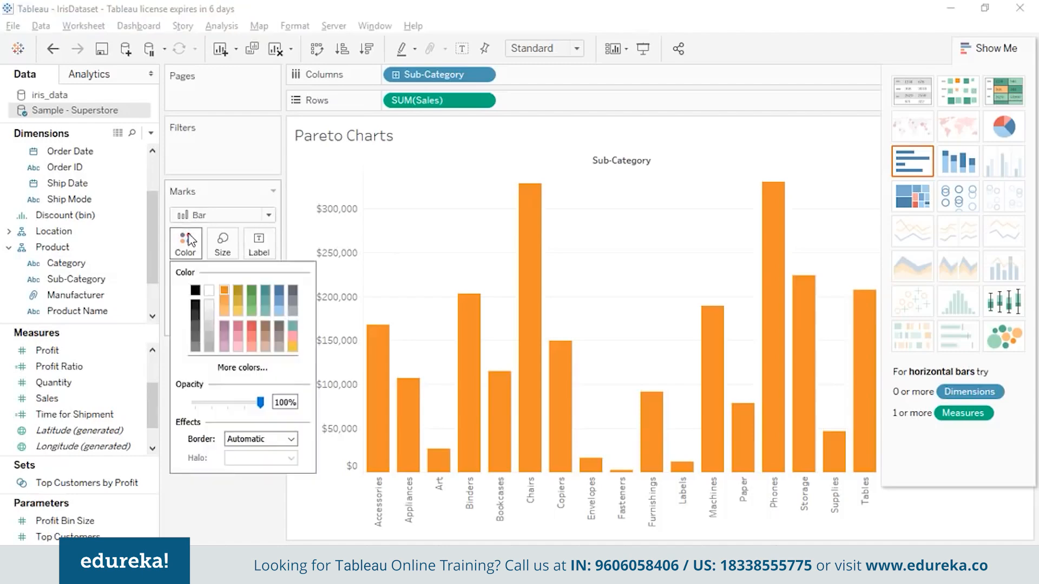
click(280, 292)
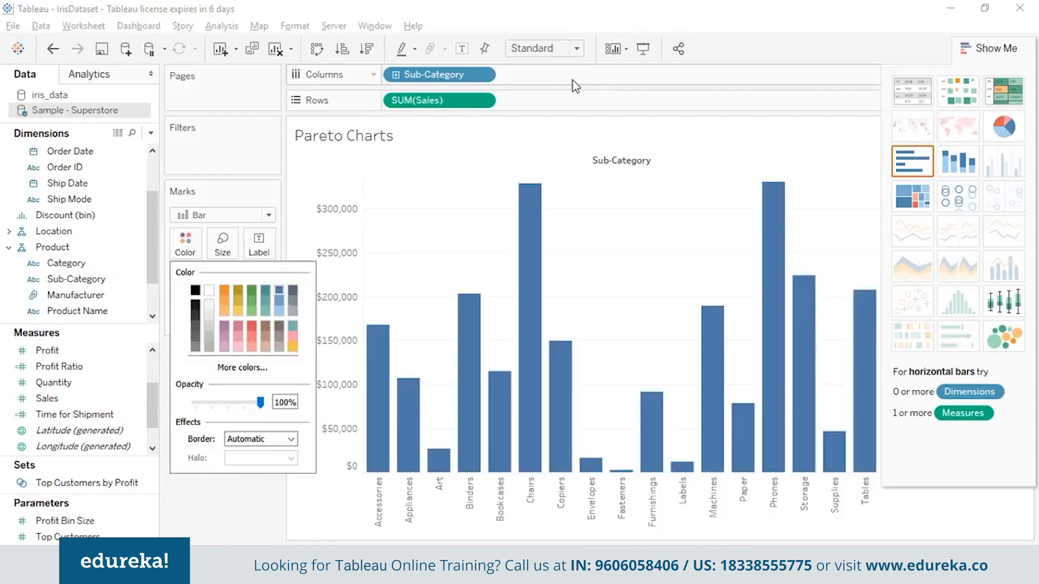
click(579, 106)
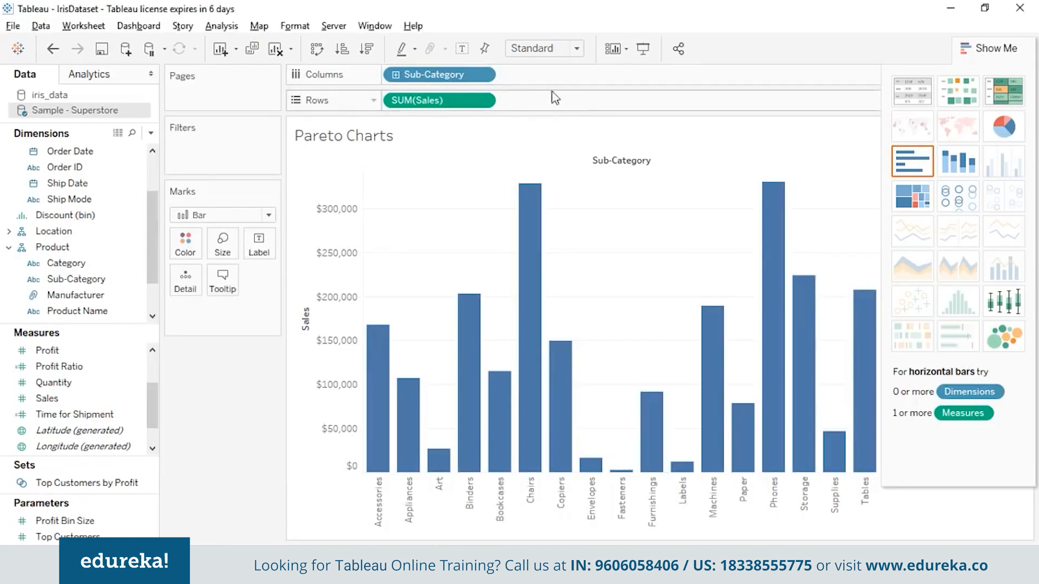
Sort Sub-Category in descending order by the field Sales, aggregated as Sum.
click(483, 75)
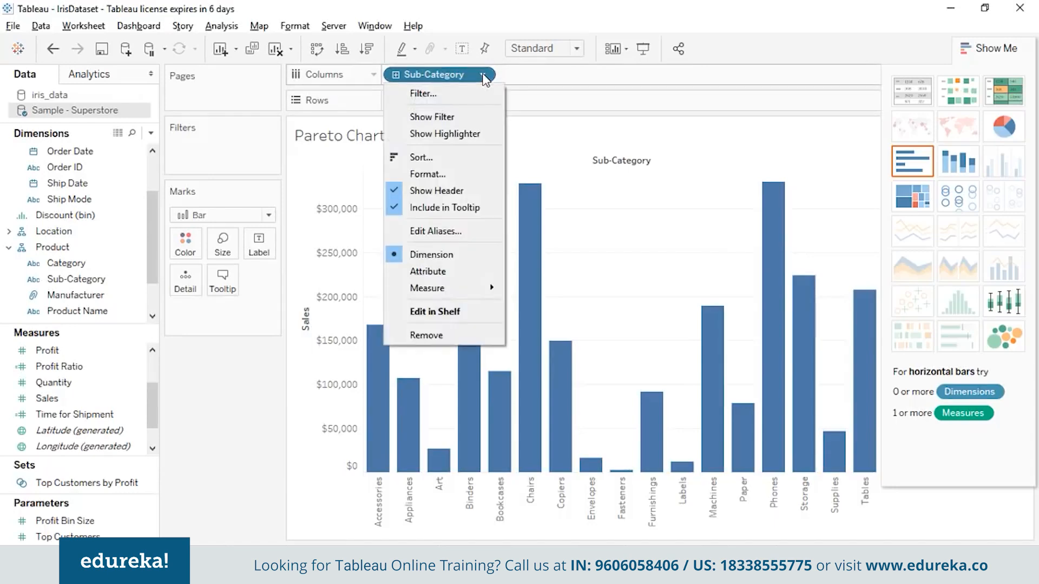
click(483, 163)
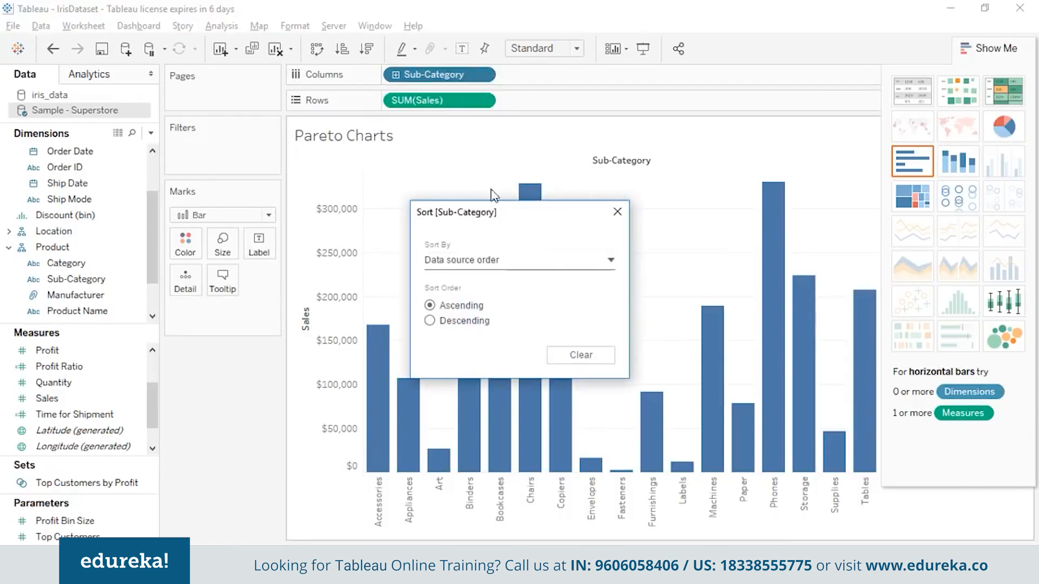
click(609, 263)
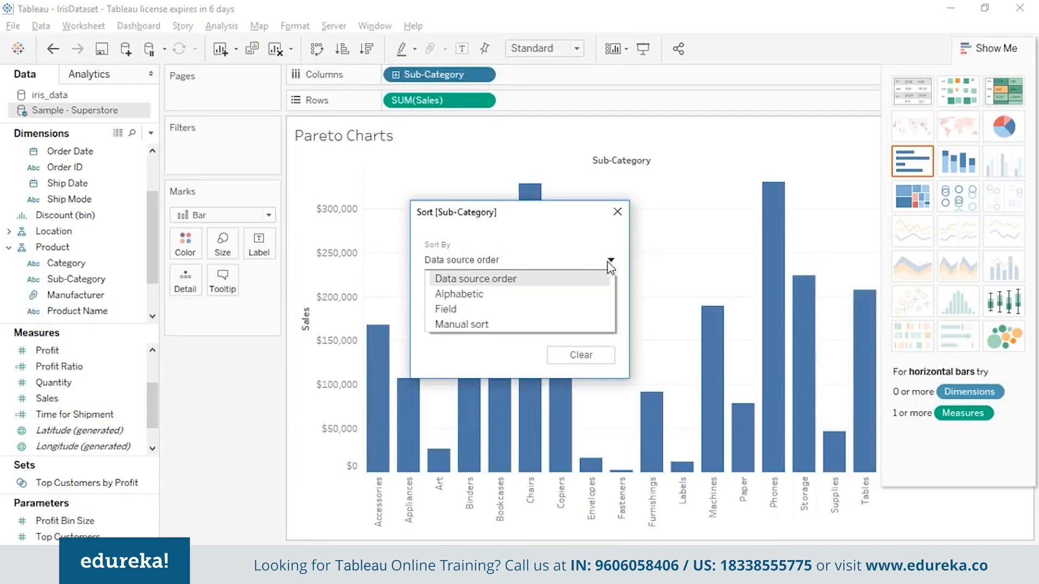
click(605, 306)
click(449, 320)
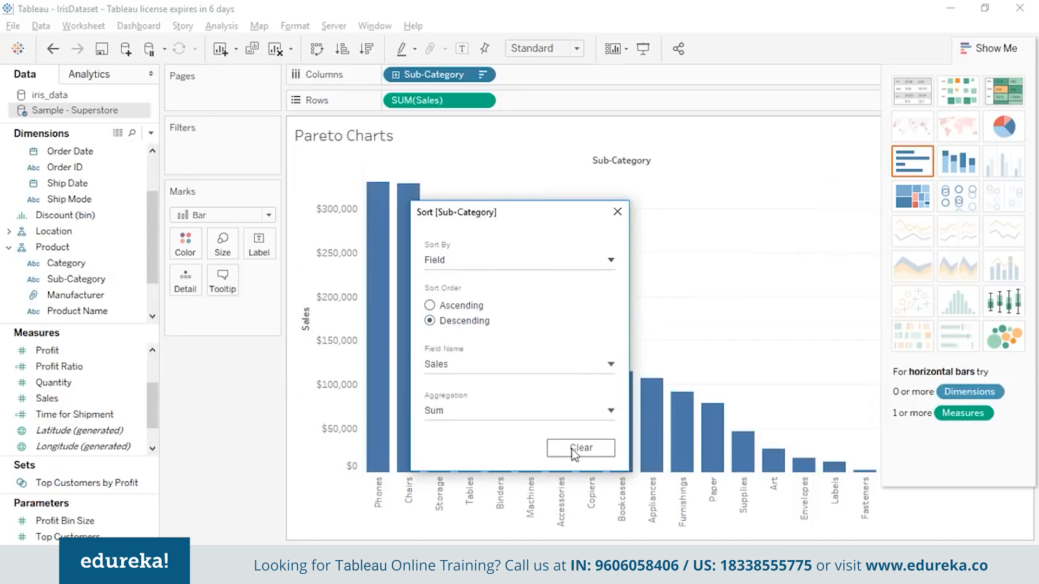
click(617, 212)
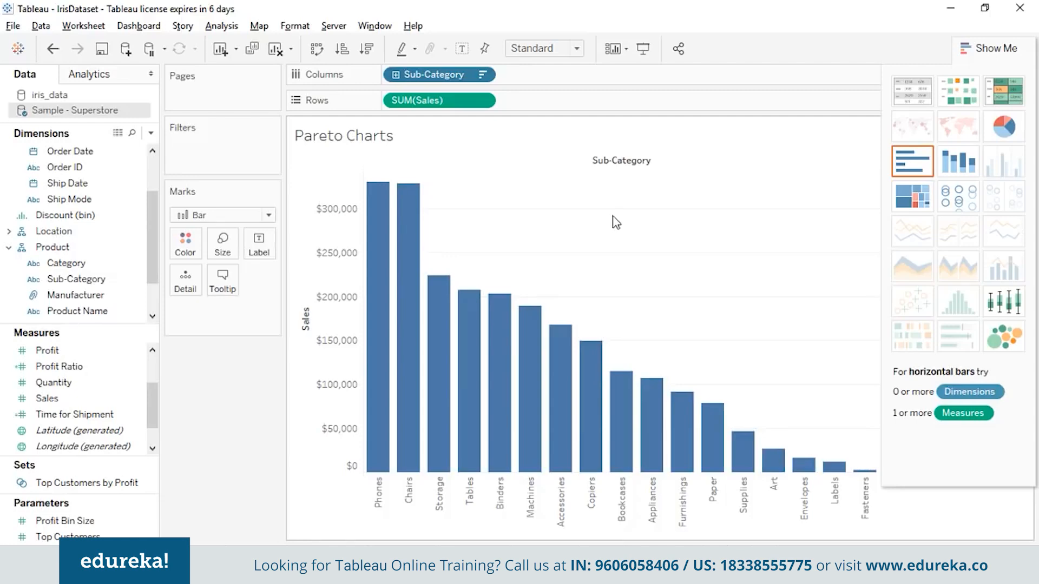
Add a second Sales measure to Rows and combine it with the first as a dual axis.
click(109, 402)
drag(108, 402, 582, 104)
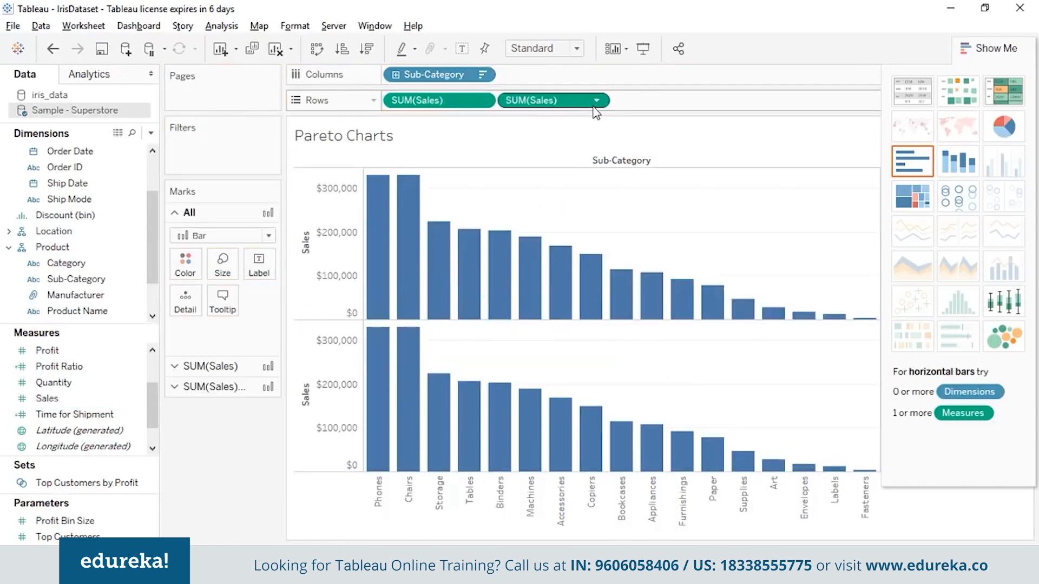
click(596, 101)
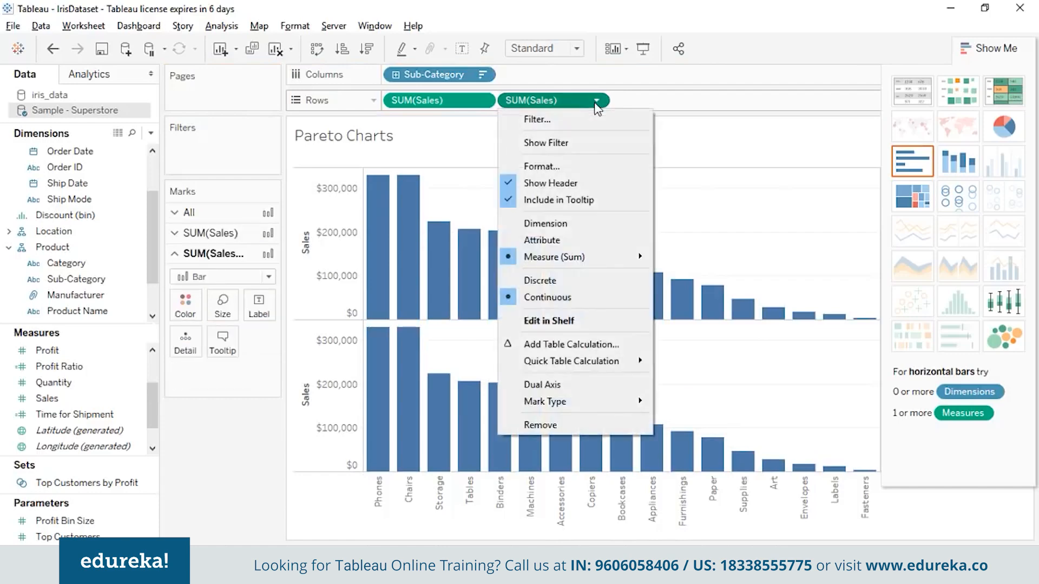
click(634, 384)
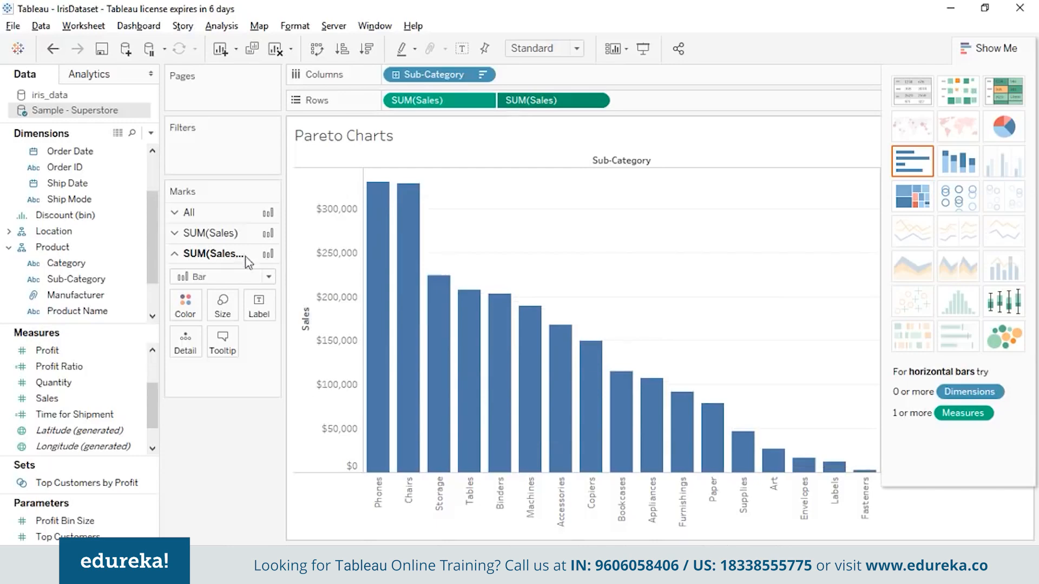
Set the second SUM(Sales) mark type to Automatic and apply the Running Total quick table calculation to it.
click(269, 277)
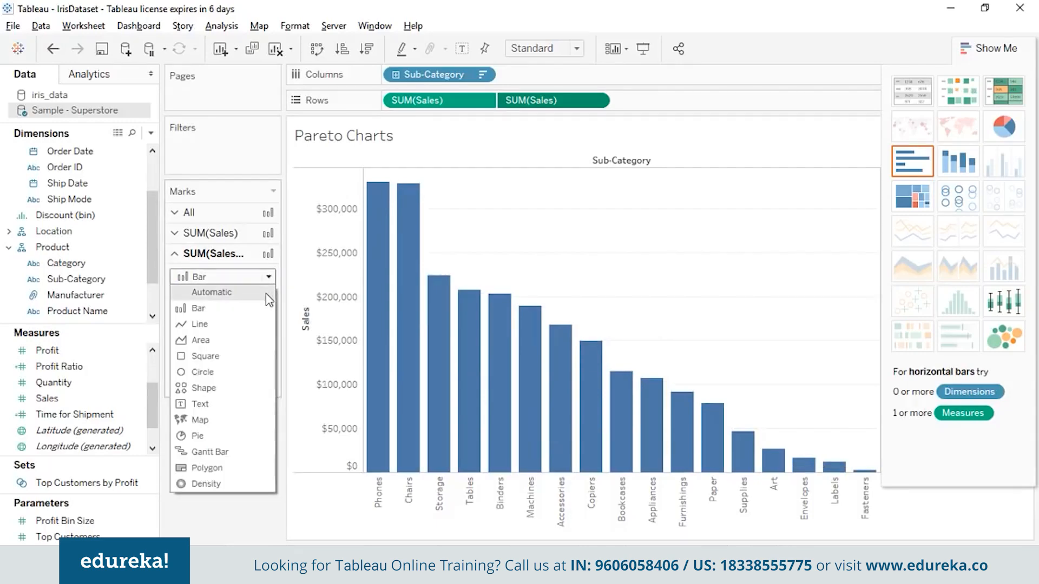
click(267, 293)
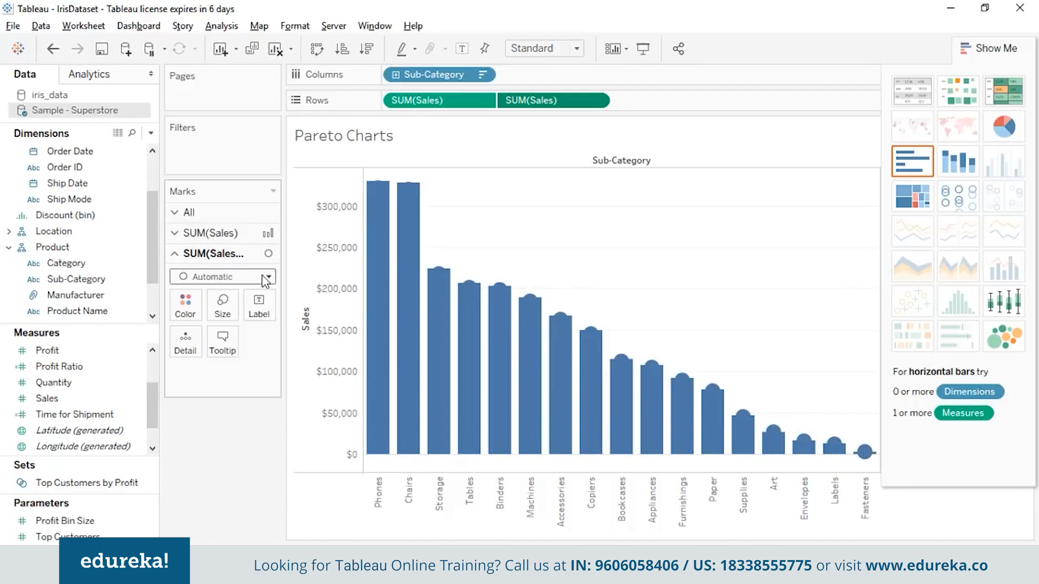
mouse_move(502, 293)
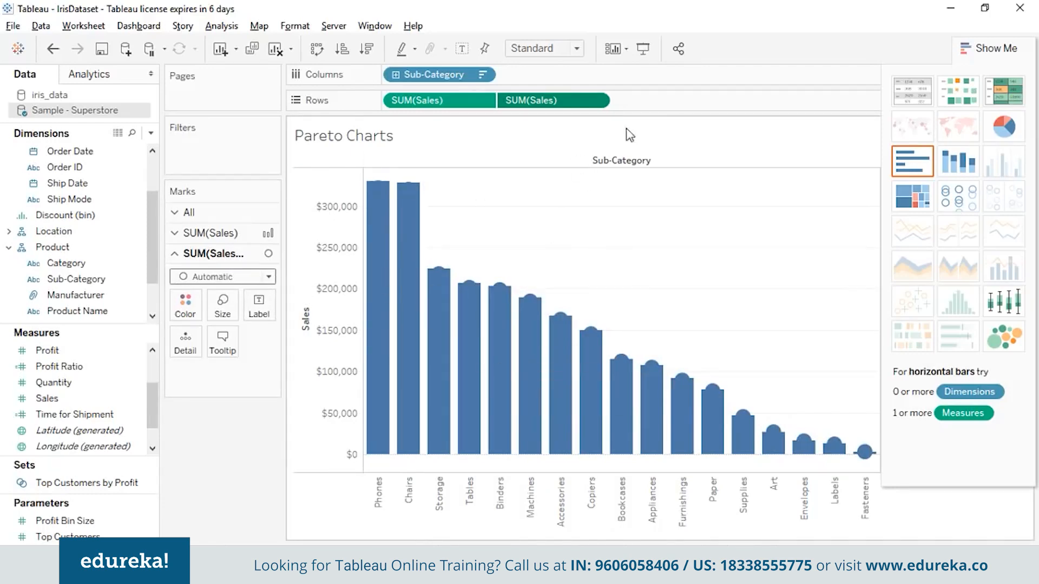
click(596, 101)
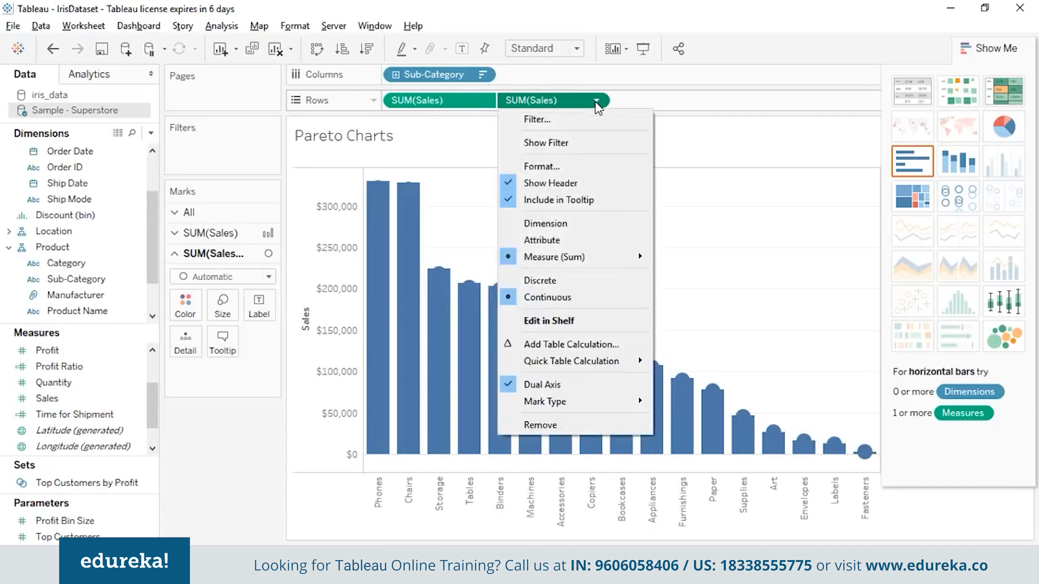
mouse_move(626, 363)
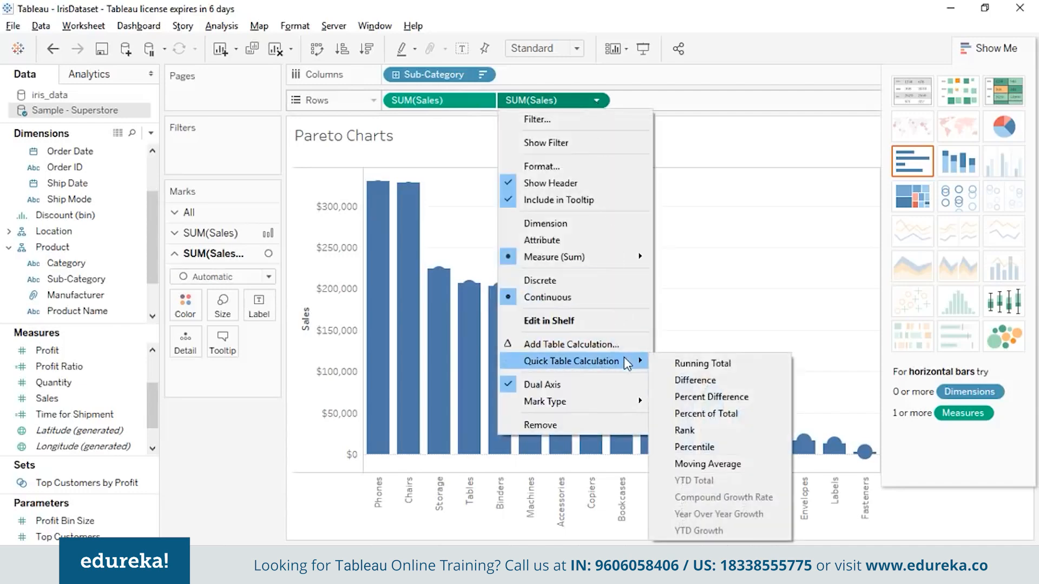
click(690, 364)
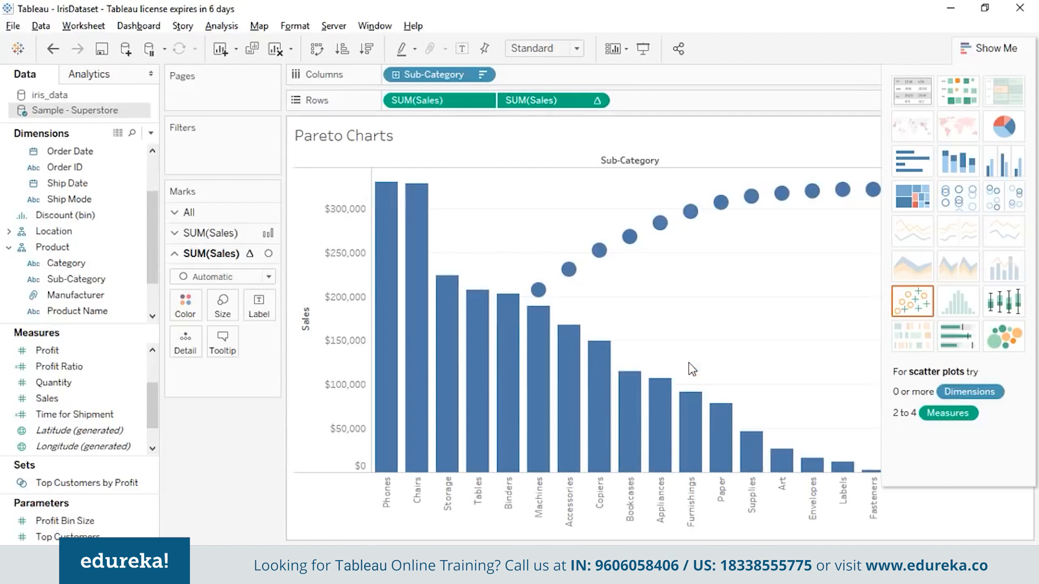
Set the mark type of the first SUM(Sales) measure to Bar.
mouse_move(453, 351)
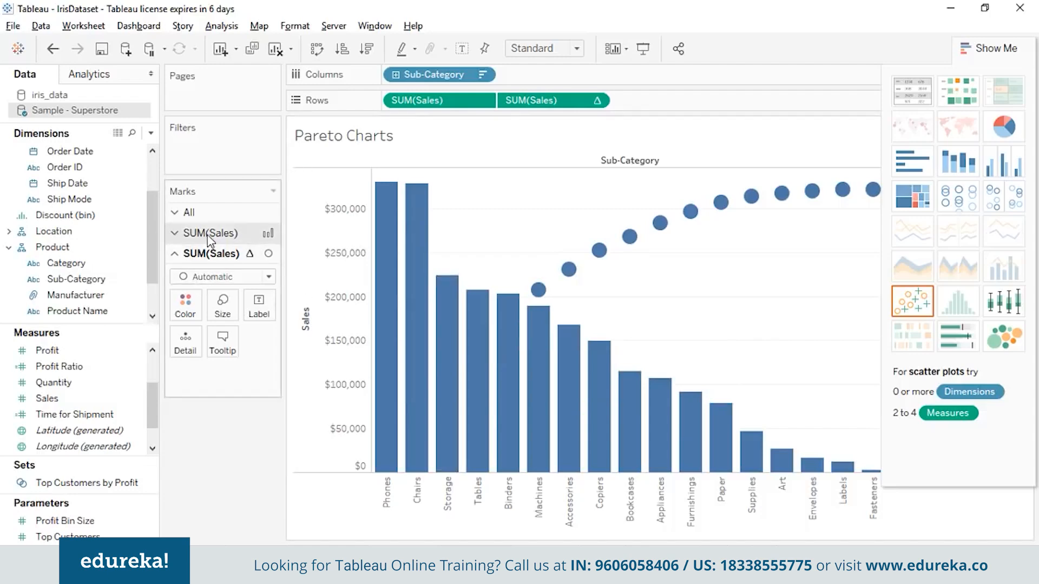
click(176, 234)
click(269, 256)
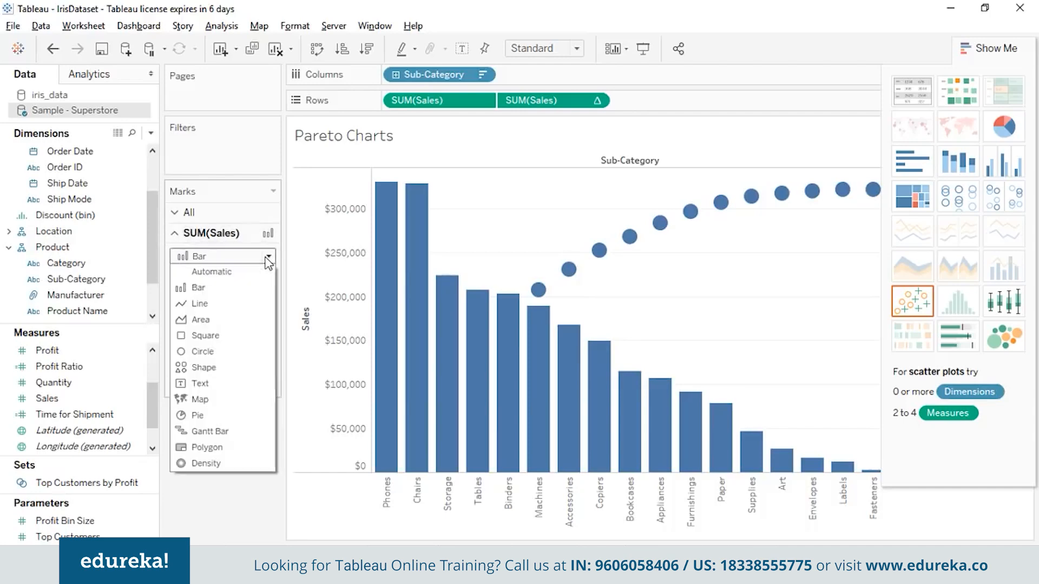
click(257, 298)
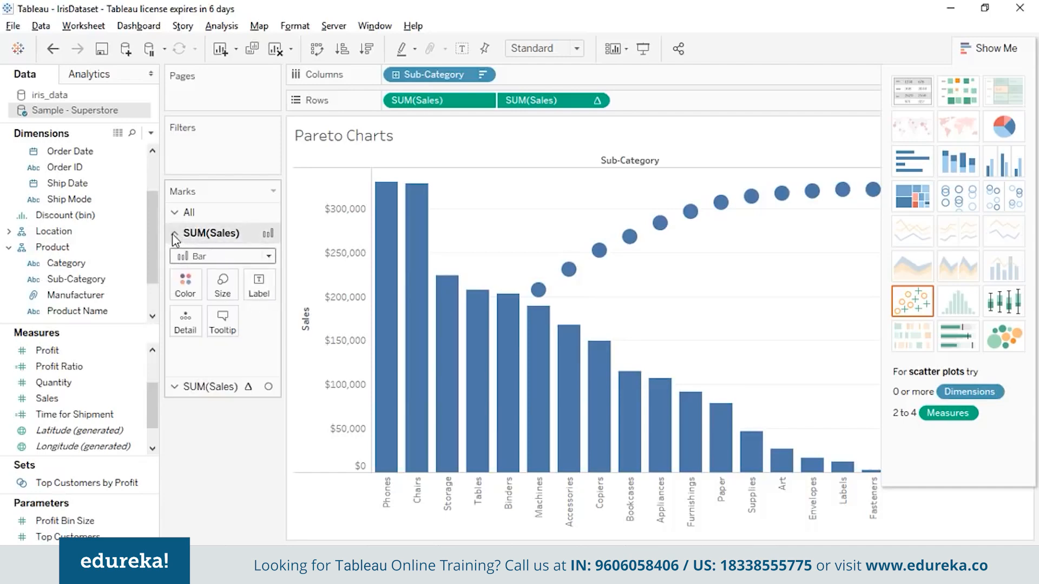
Change the running-total SUM(Sales) mark type to Line and color it orange.
click(176, 387)
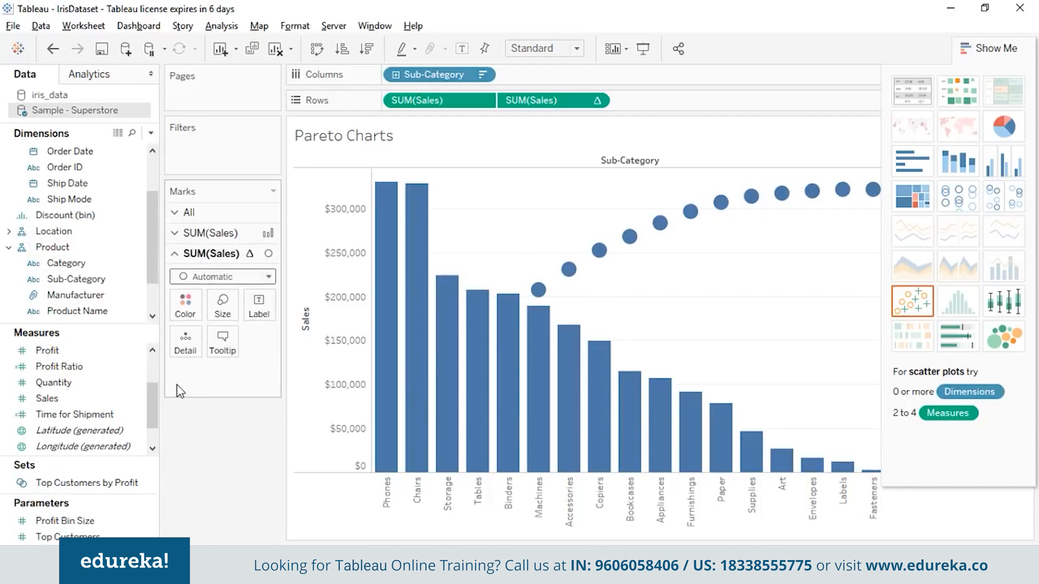
click(267, 276)
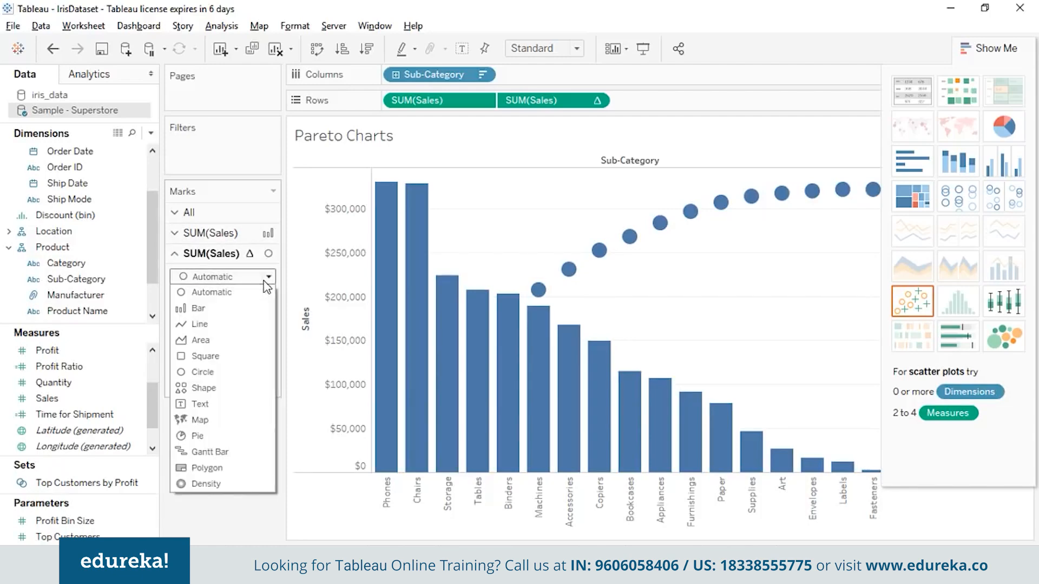
click(189, 326)
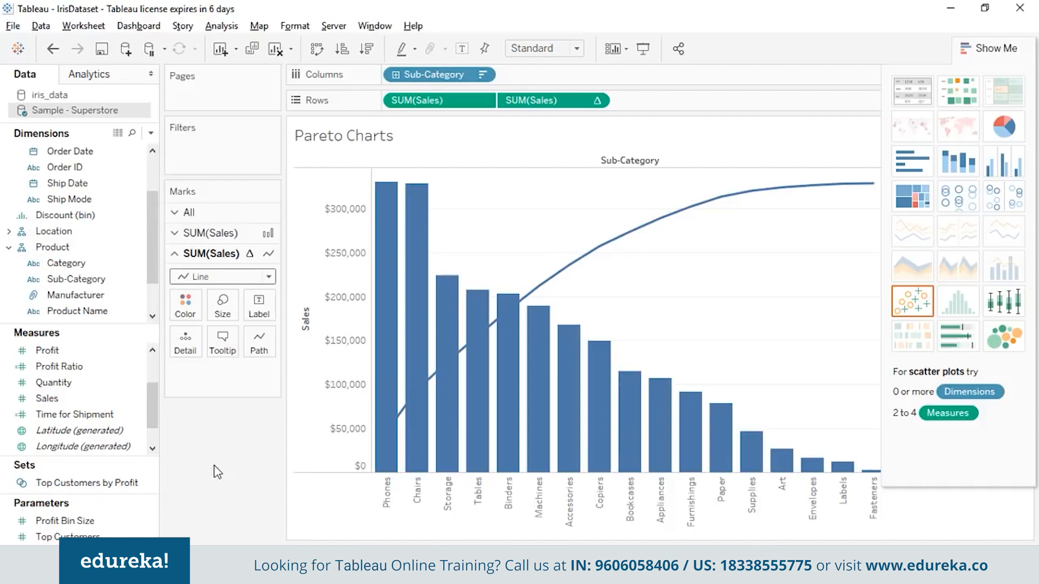
click(187, 311)
click(225, 352)
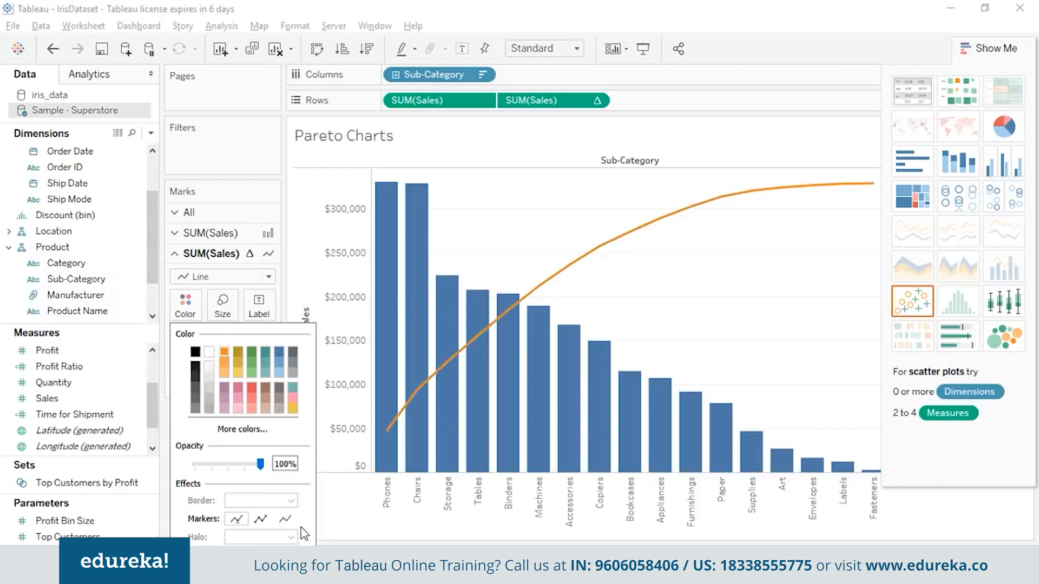
Show point markers on the running-total SUM(Sales) line and close the color options.
click(261, 519)
click(285, 519)
click(262, 520)
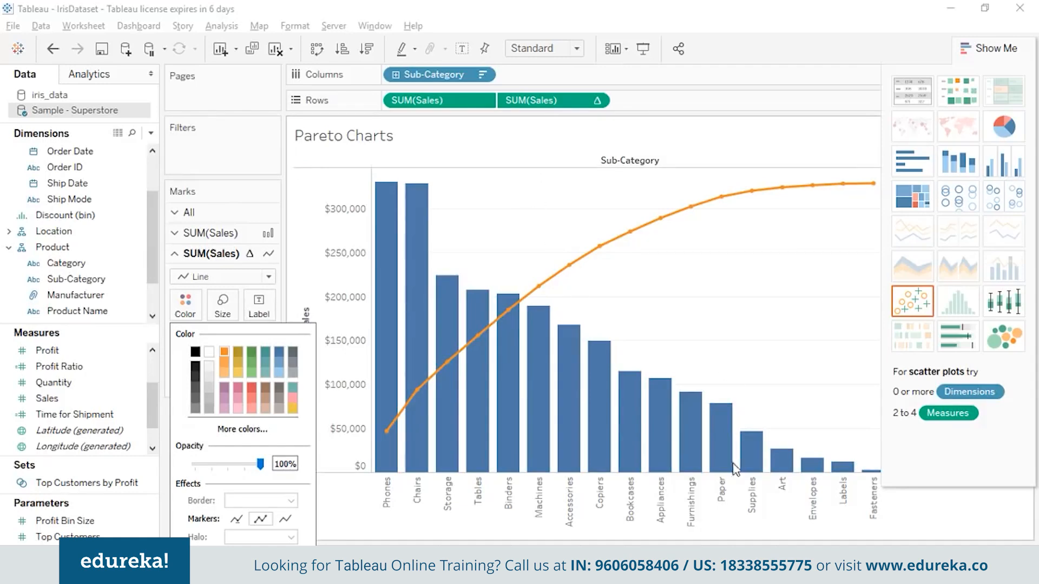
click(896, 551)
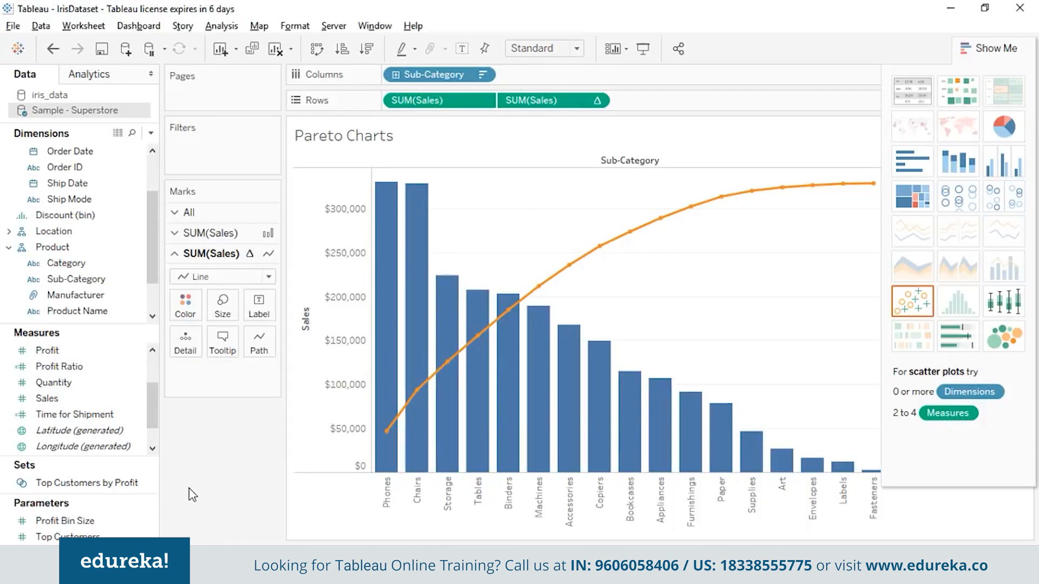
Switch to the PowerPoint slide show and advance past the Pareto Chart slide.
key(alt+Tab)
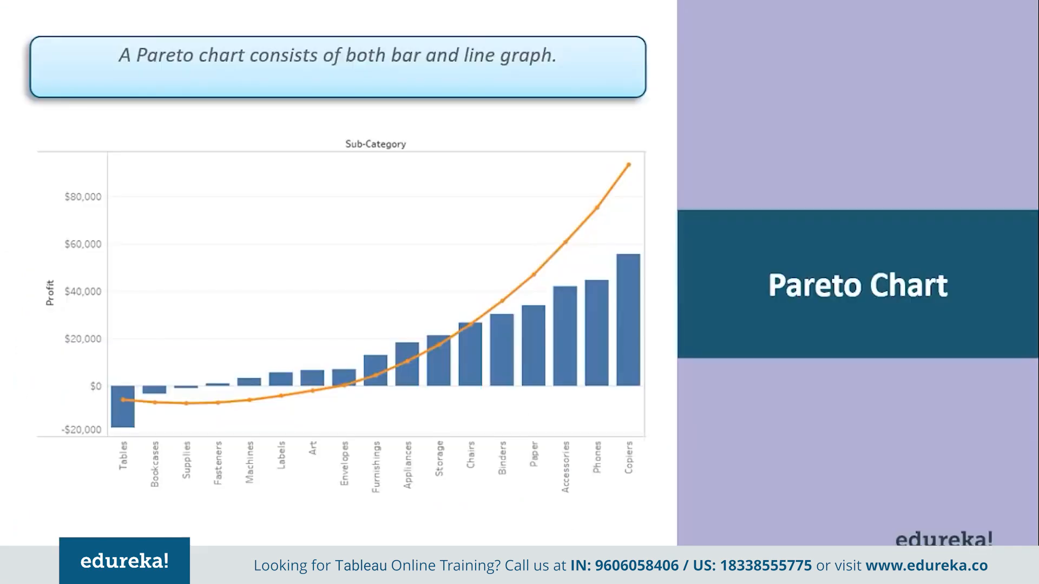
key(Right)
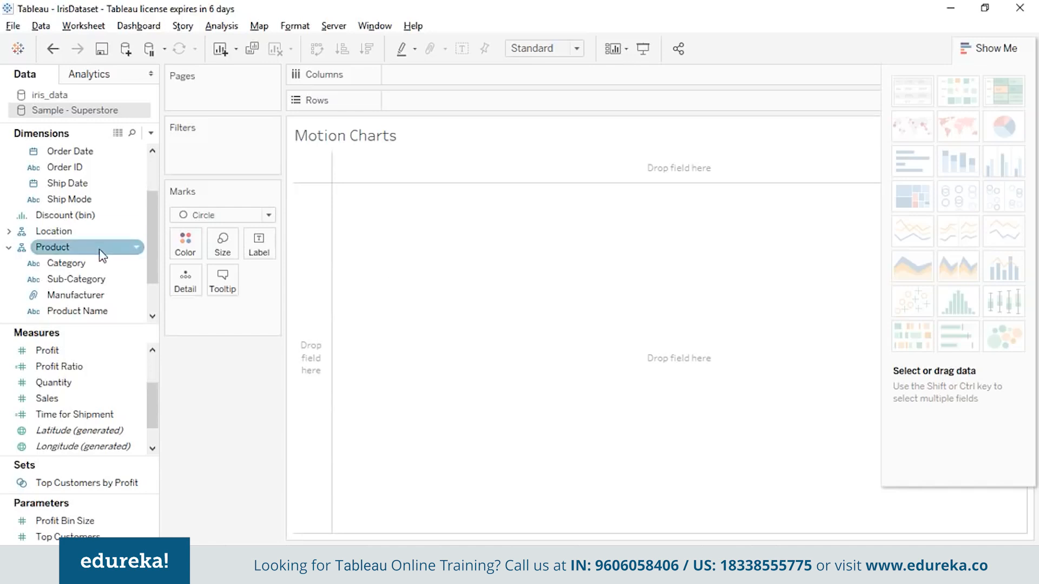
Add Order Date to Columns at the discrete Month level and set the mark type to Automatic.
click(155, 174)
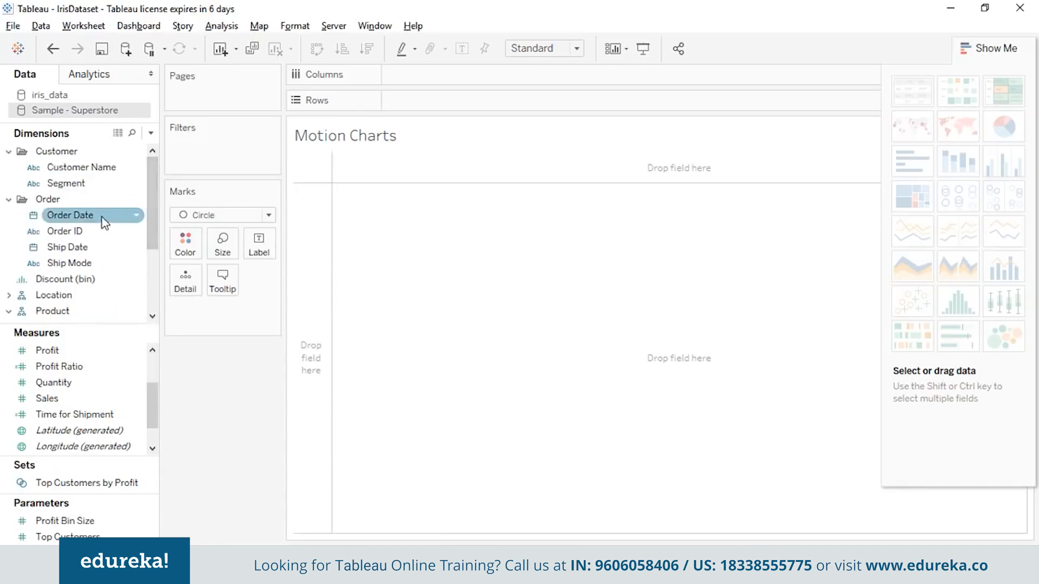
drag(102, 216, 454, 75)
click(484, 76)
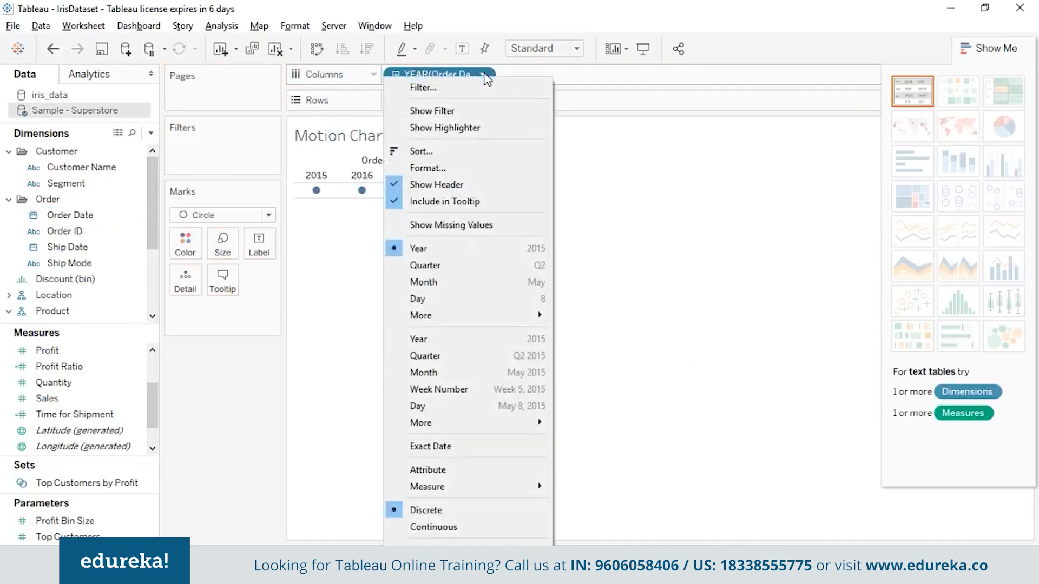
click(526, 291)
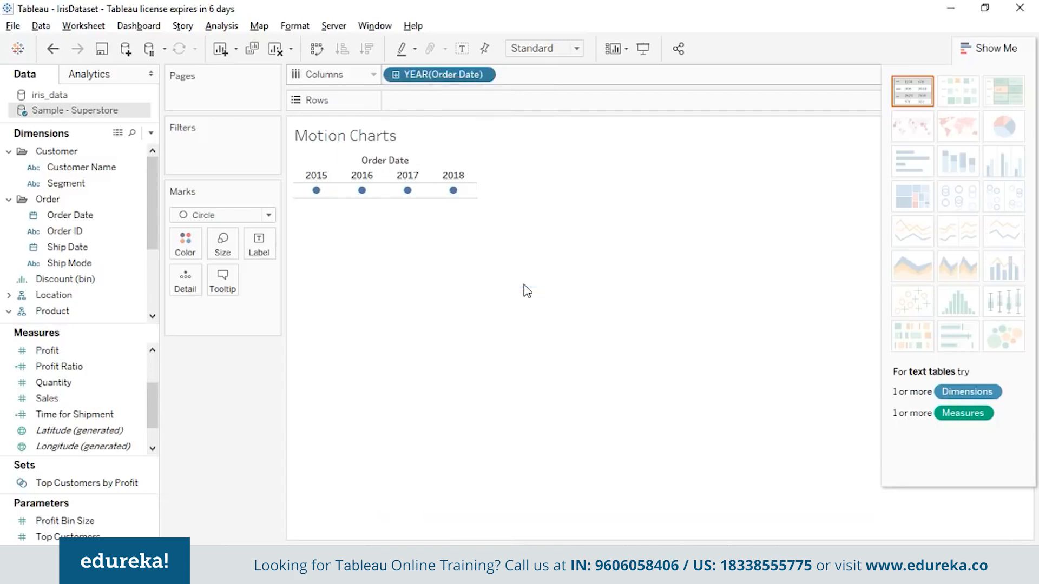
click(268, 215)
click(211, 230)
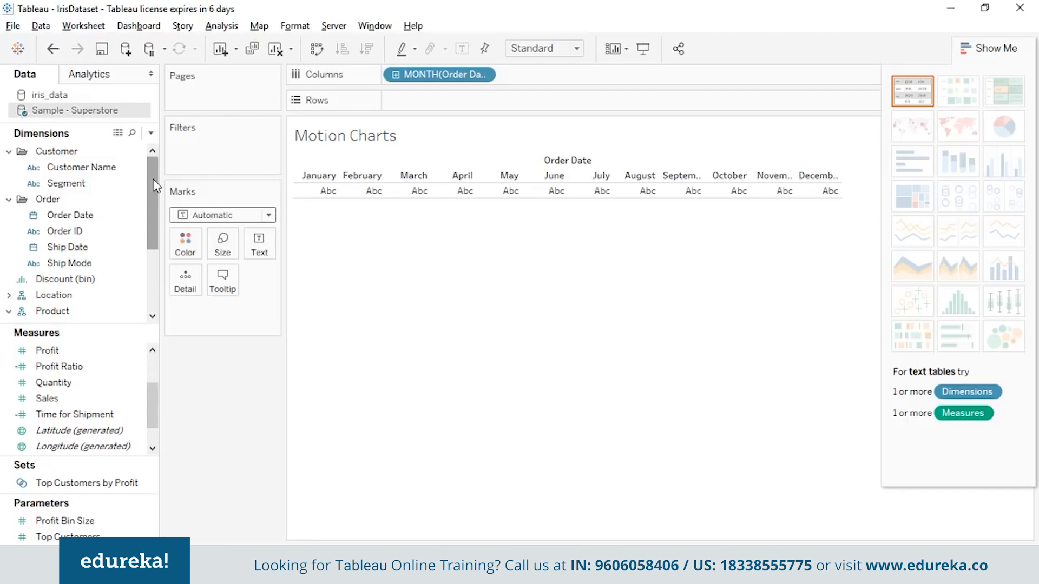
Add the Sales and Profit measures to Rows.
drag(119, 405, 473, 108)
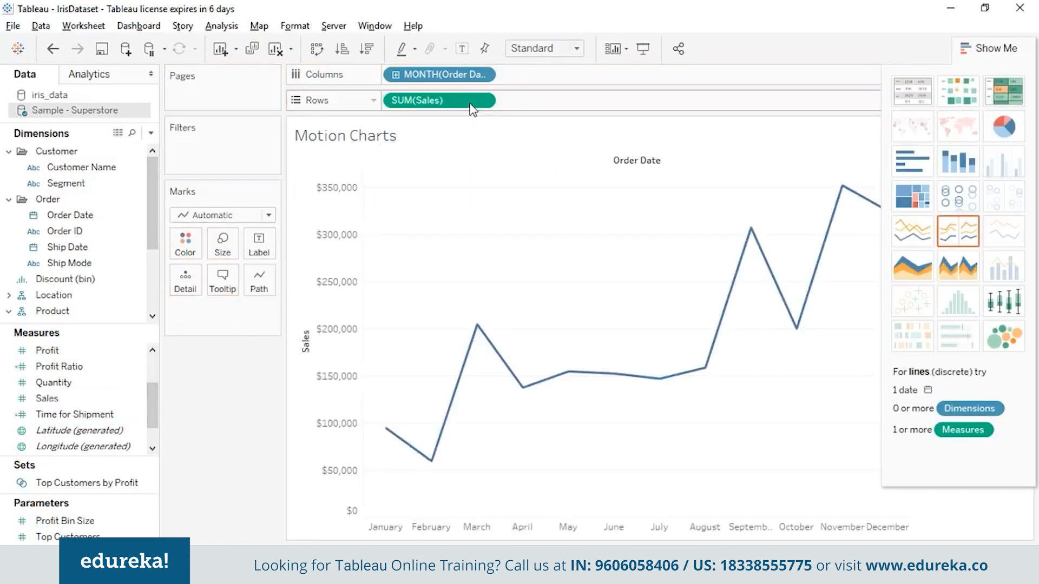
click(85, 351)
mouse_move(86, 353)
mouse_down()
mouse_move(383, 214)
mouse_move(549, 102)
mouse_move(573, 104)
mouse_move(560, 107)
mouse_up()
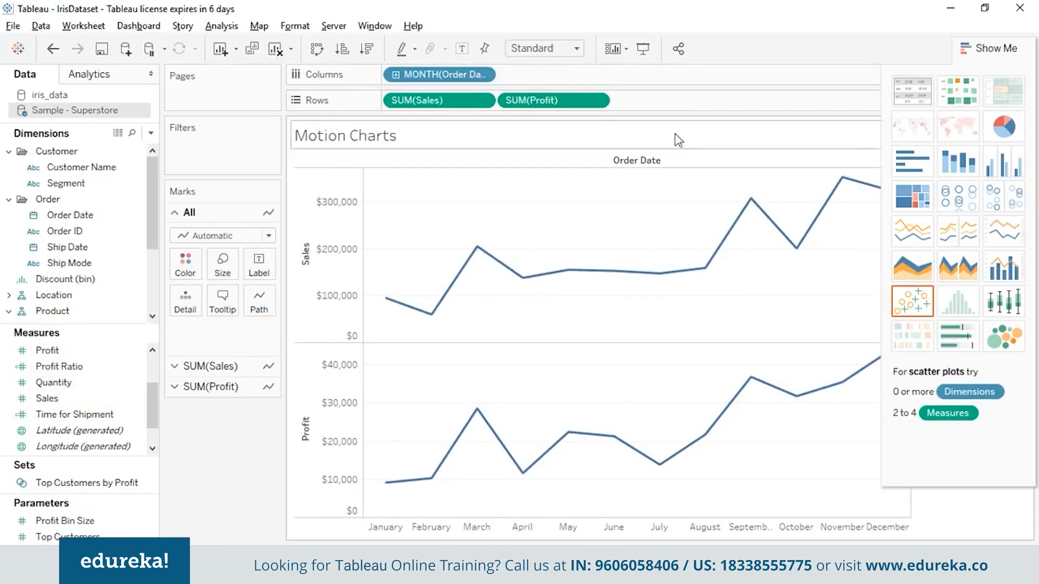
Combine SUM(Profit) with SUM(Sales) as a dual axis and hide the Show Me chart suggestions.
click(597, 101)
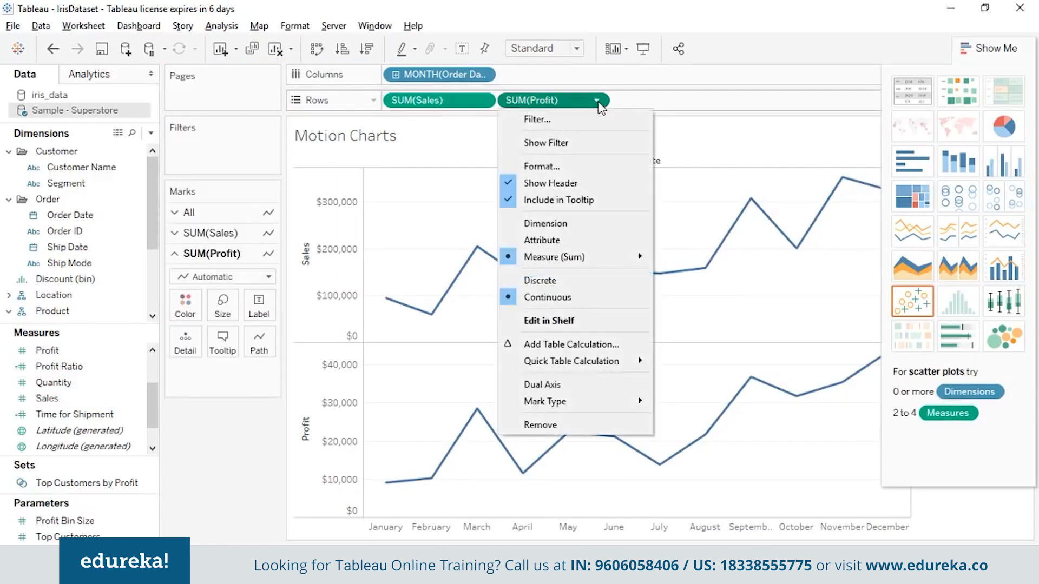
click(628, 386)
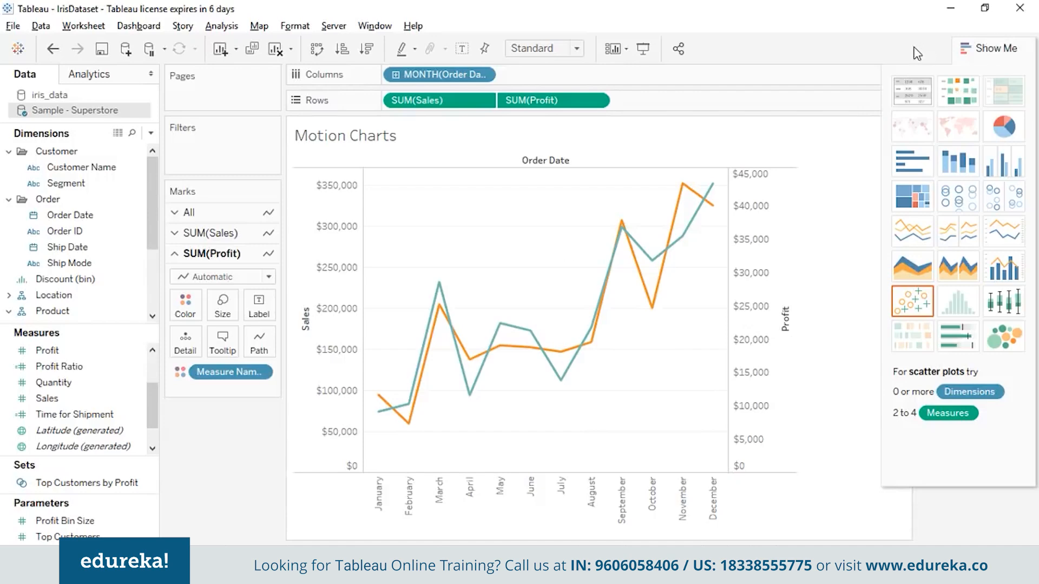
click(981, 48)
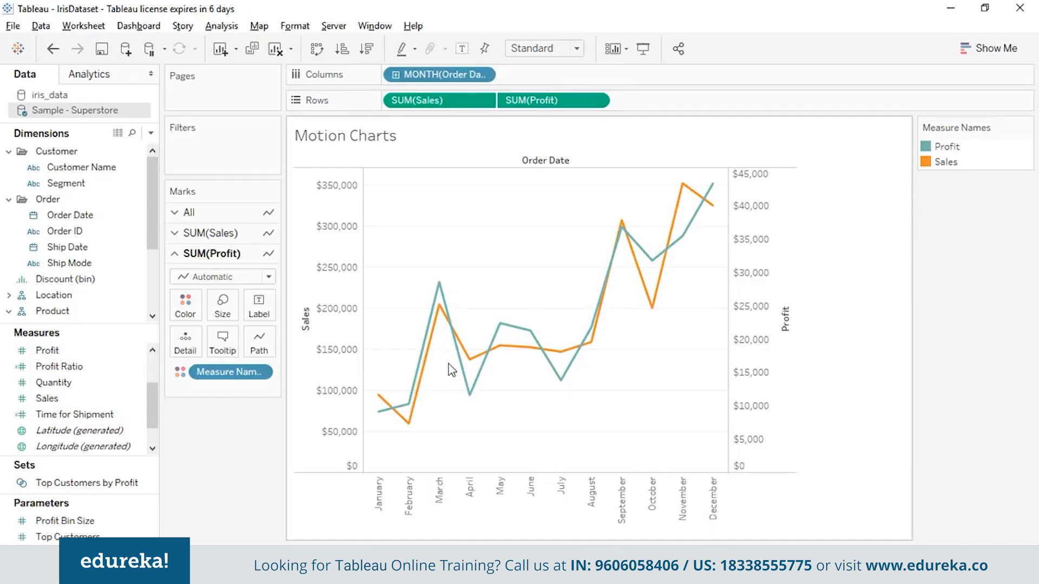
mouse_move(618, 237)
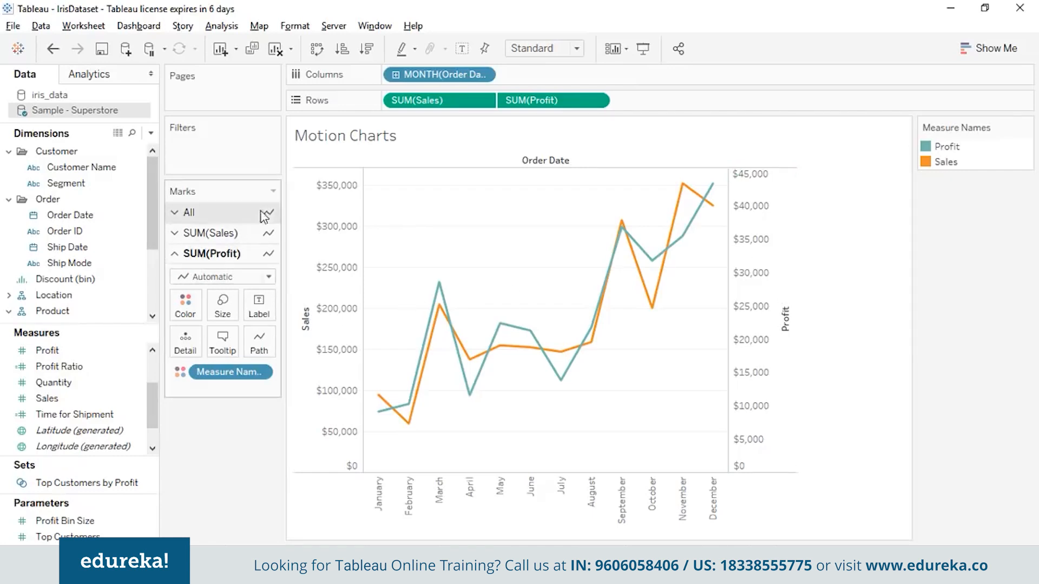
Set the mark type for all measures to Circle.
click(273, 192)
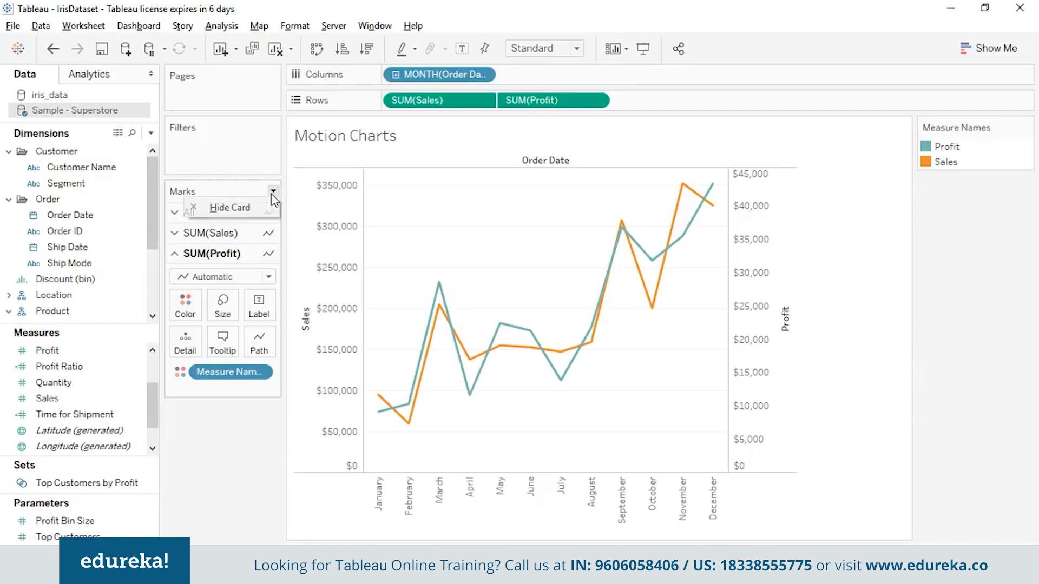
click(226, 188)
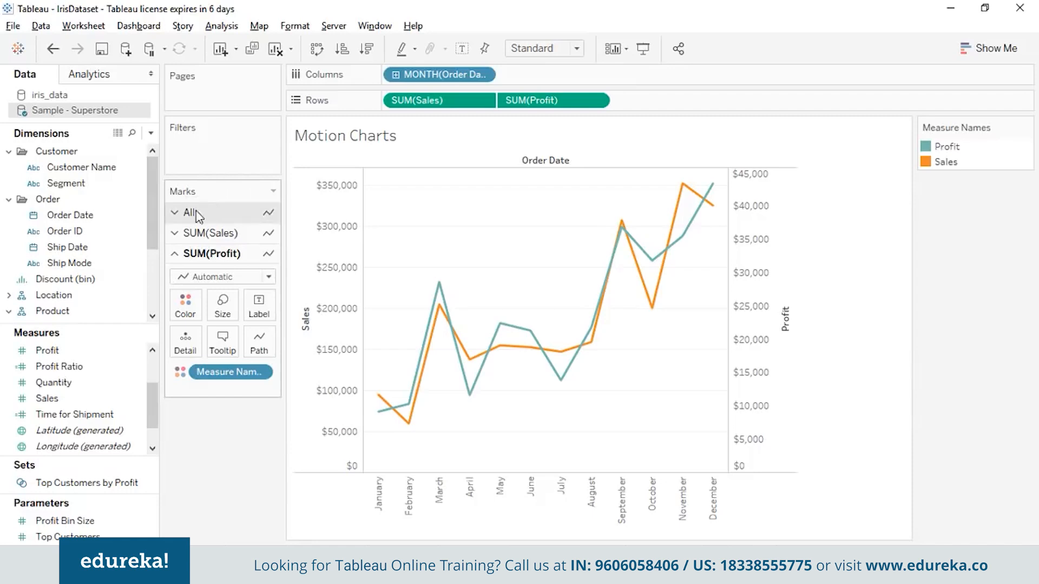
click(180, 213)
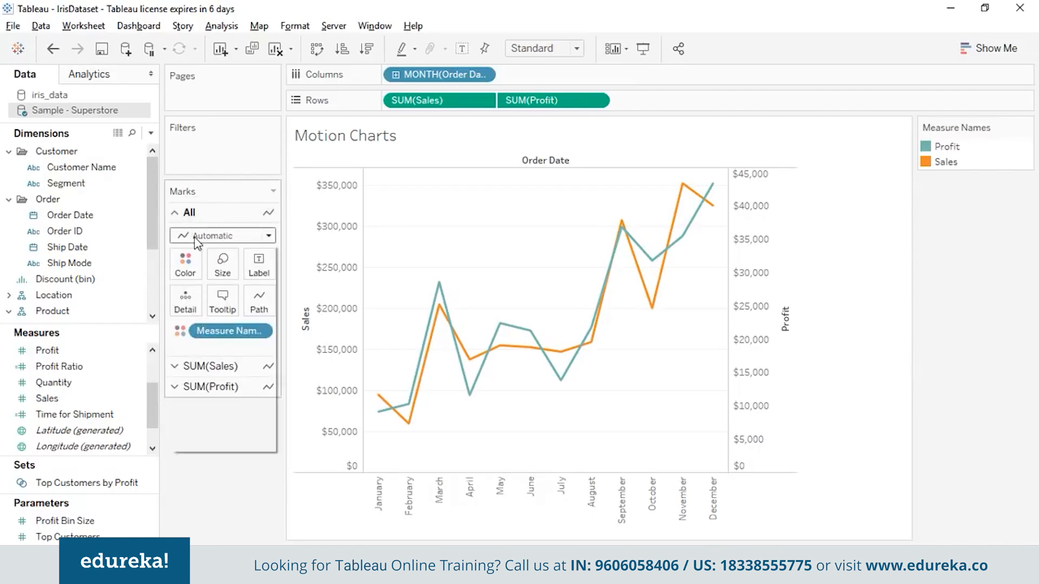
click(190, 235)
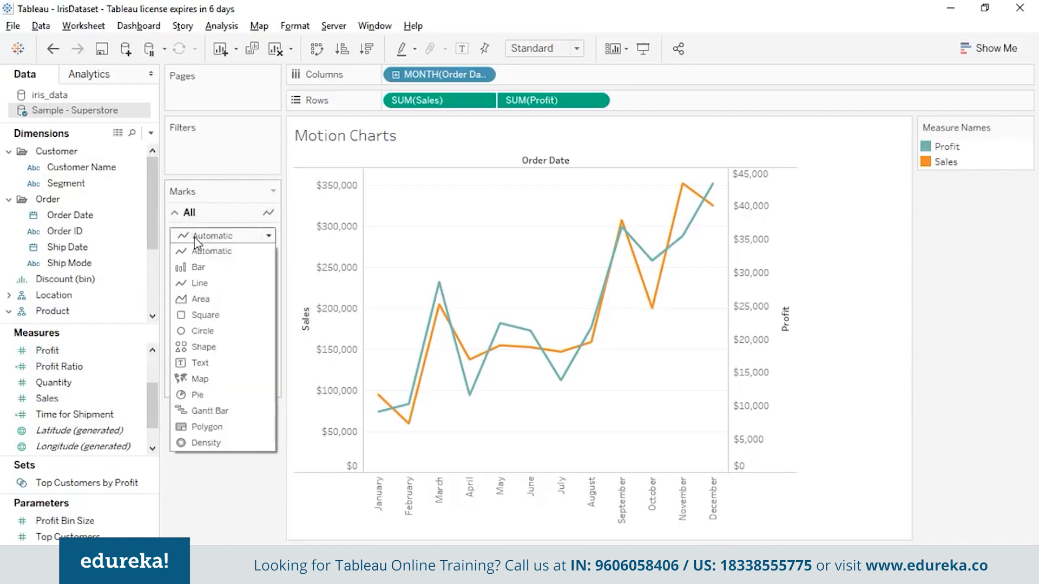
click(203, 331)
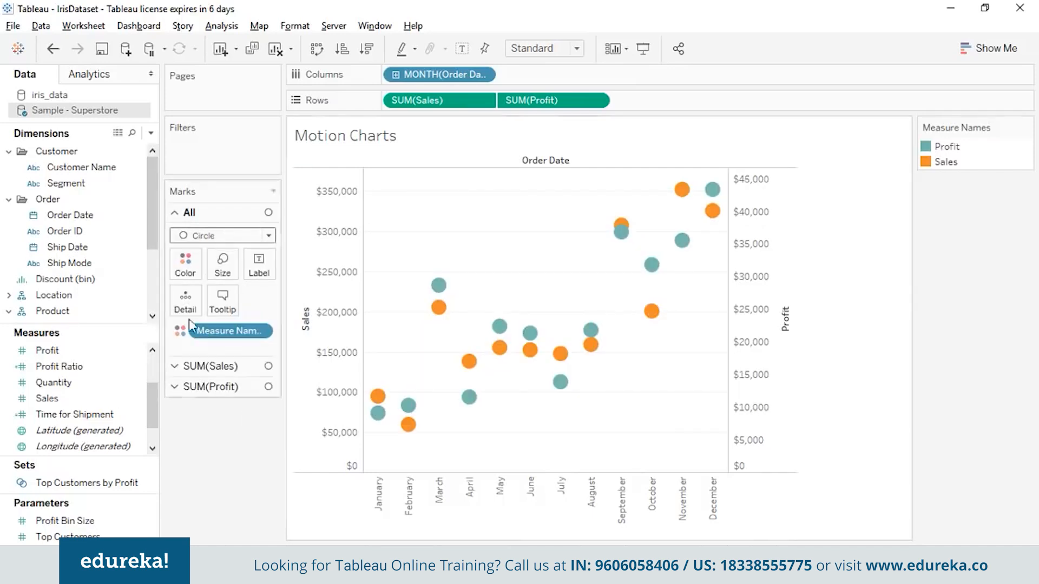
Add Order Date to Pages and set it to the discrete Month level.
drag(108, 216, 233, 89)
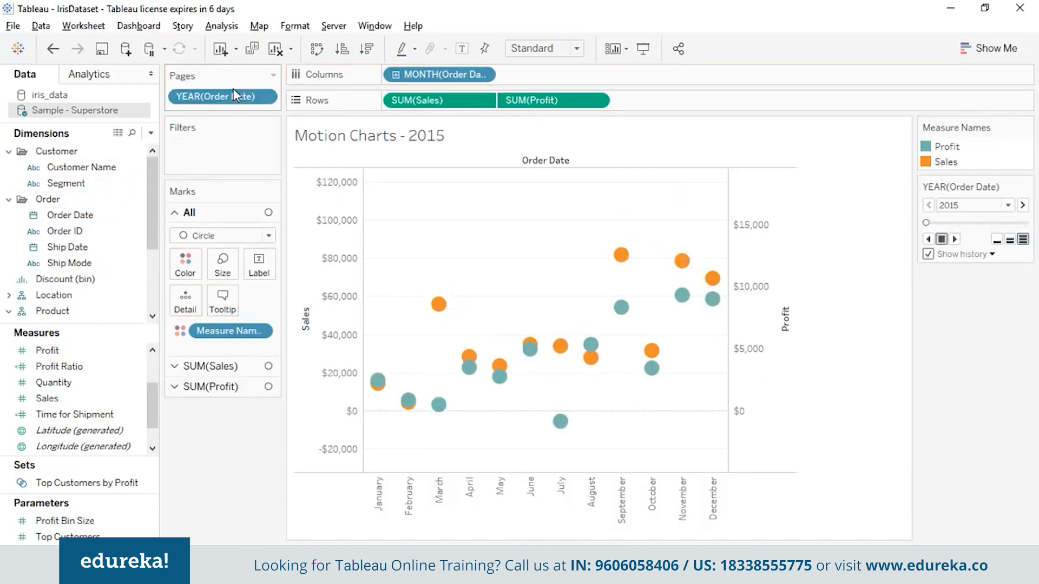
click(265, 97)
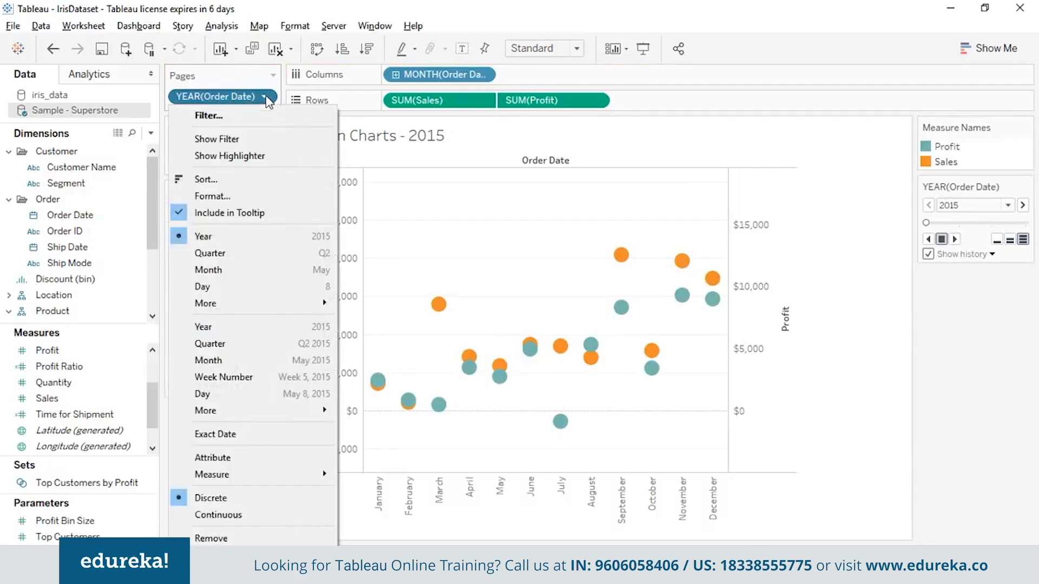
click(253, 270)
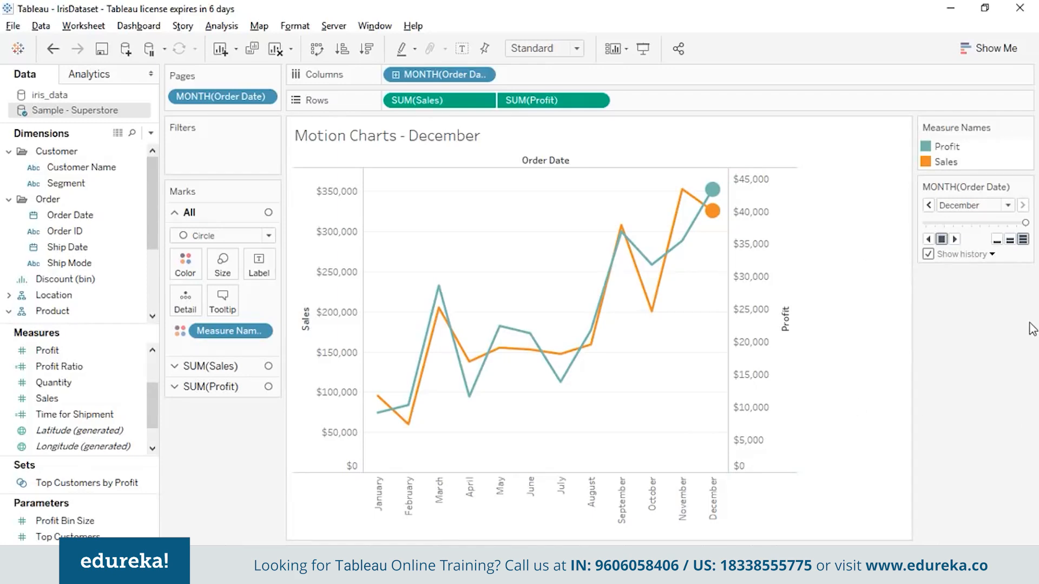
Review the page history settings, including the format choices for trails.
click(991, 255)
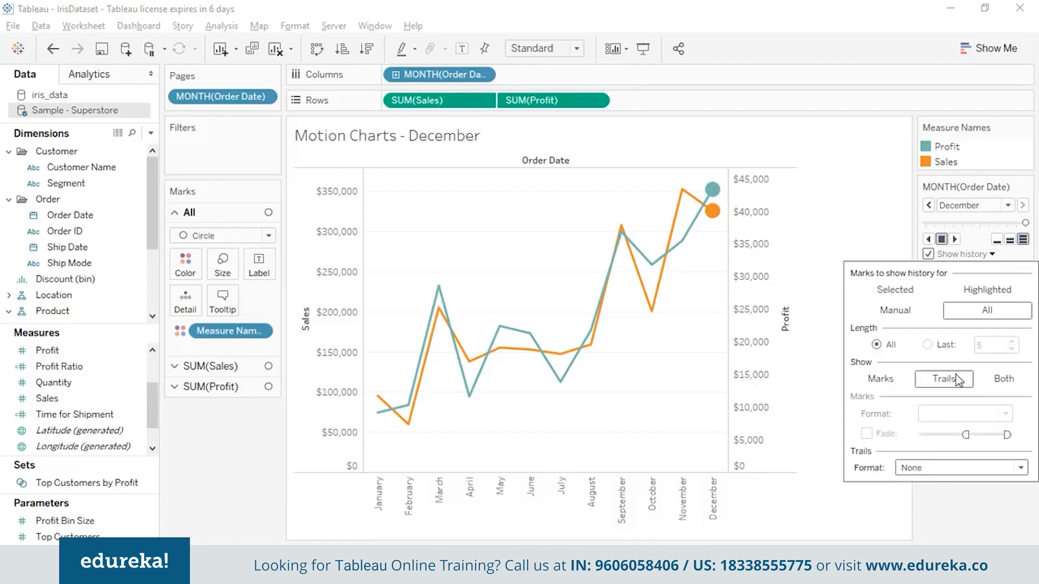
click(1021, 469)
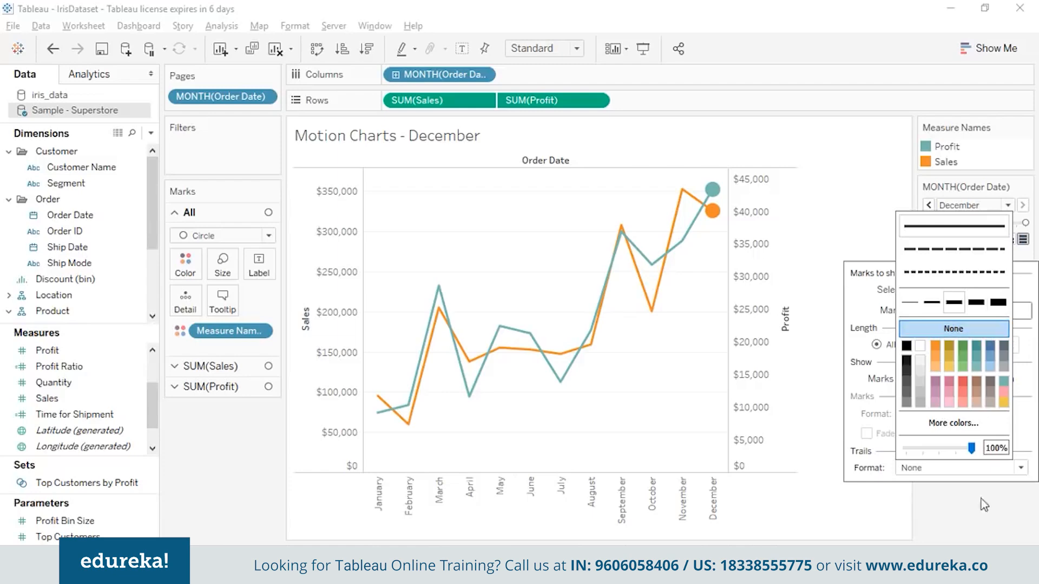
click(1021, 469)
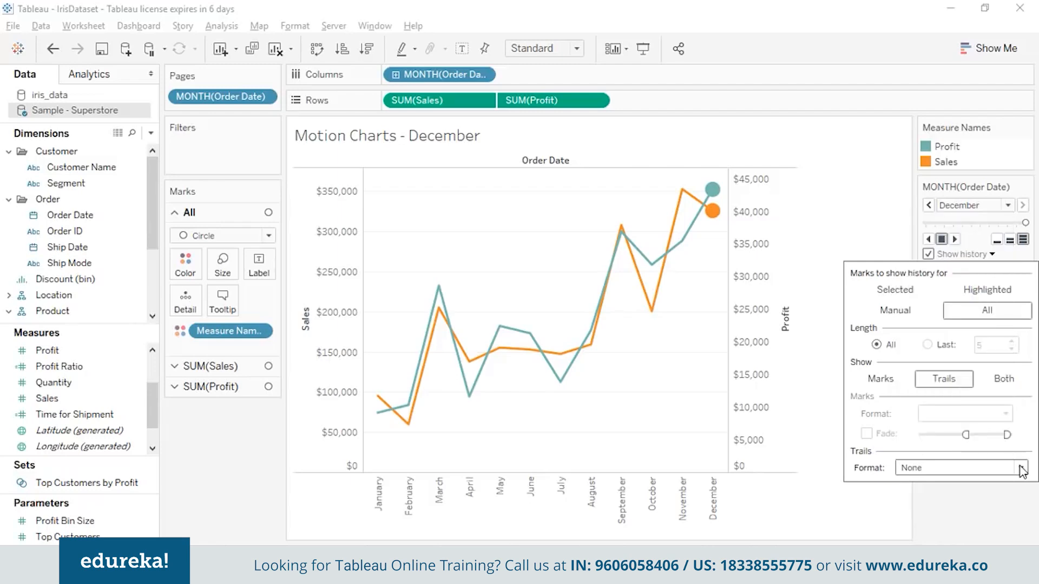
click(959, 515)
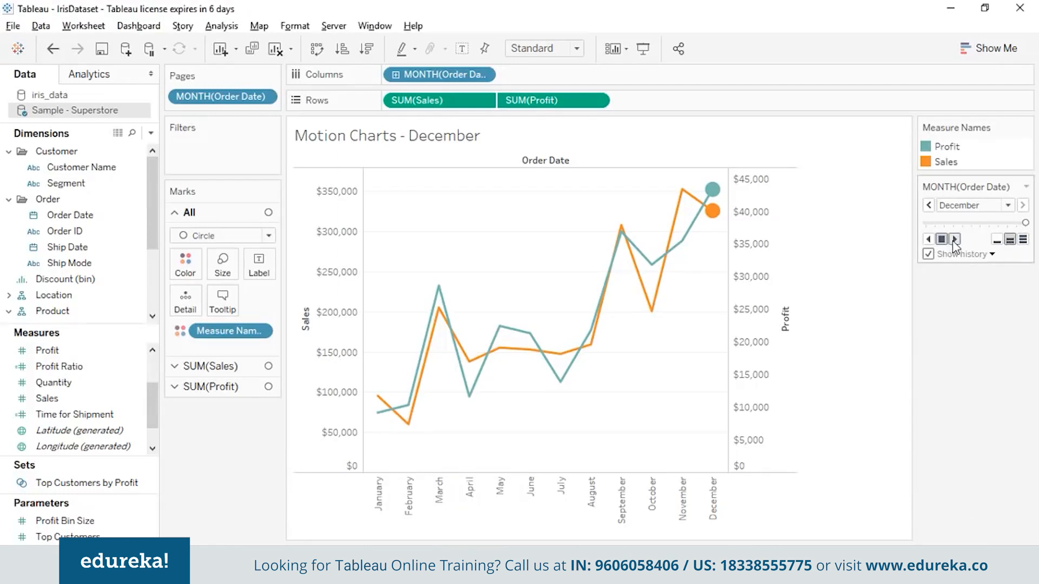
Play the month-by-month animation, and replay it at the fastest playback speed.
click(954, 241)
click(1024, 242)
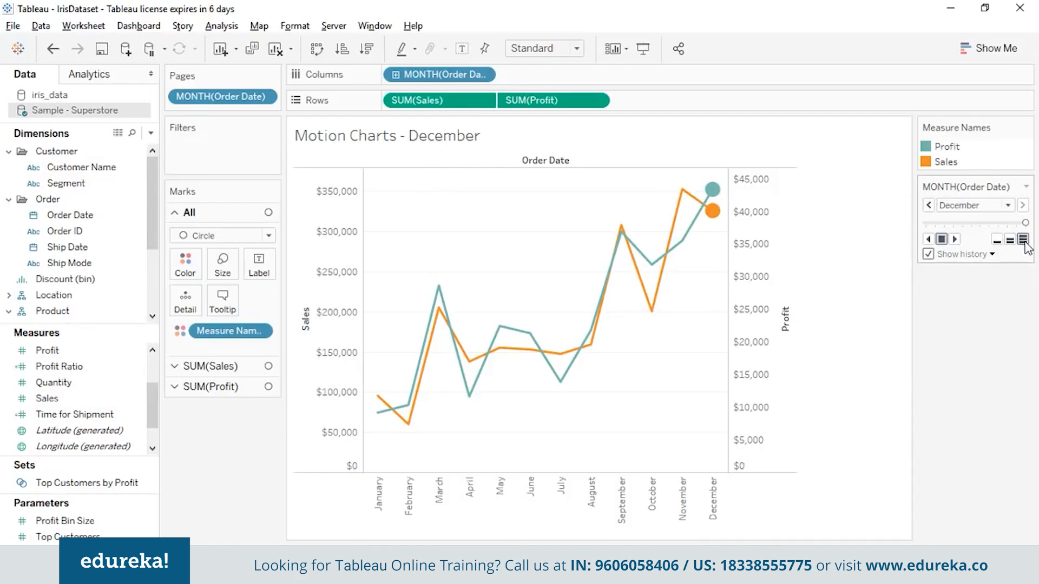
click(954, 241)
Switch to the PowerPoint slide show, and back in Tableau look through the rows of the iris_data source.
key(alt+Tab)
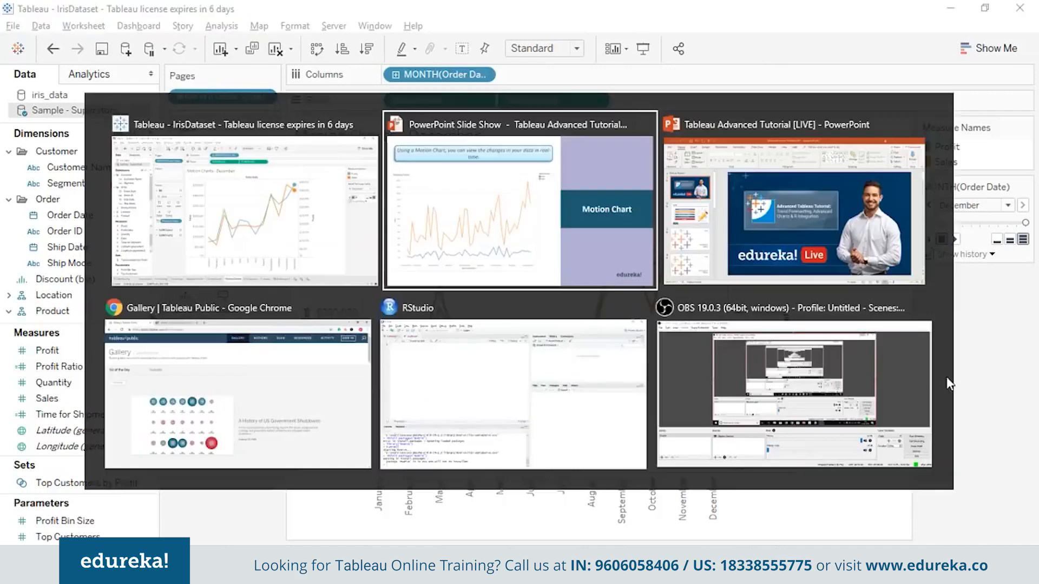
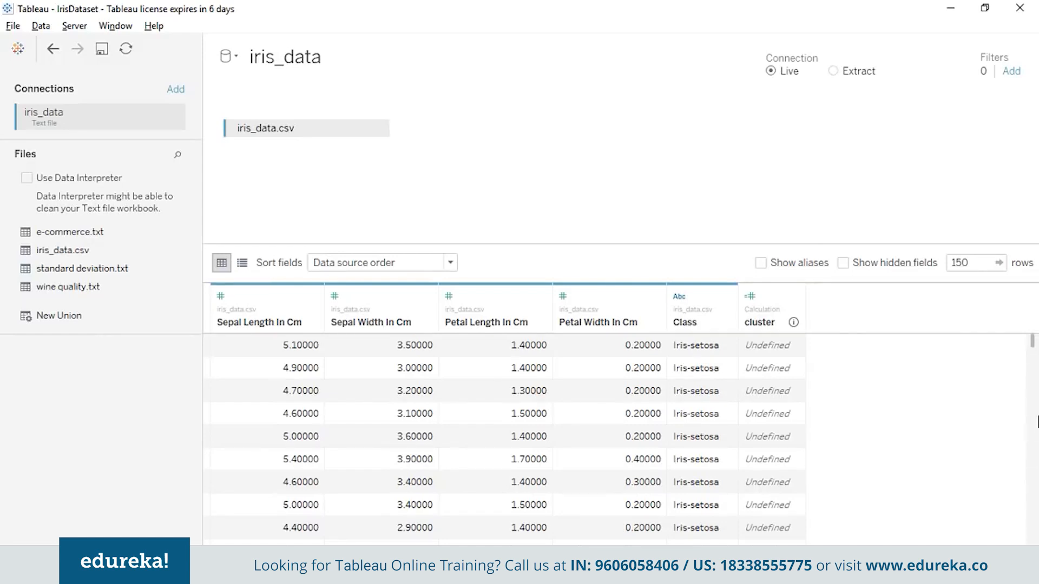
scroll(1038, 385, down, 3)
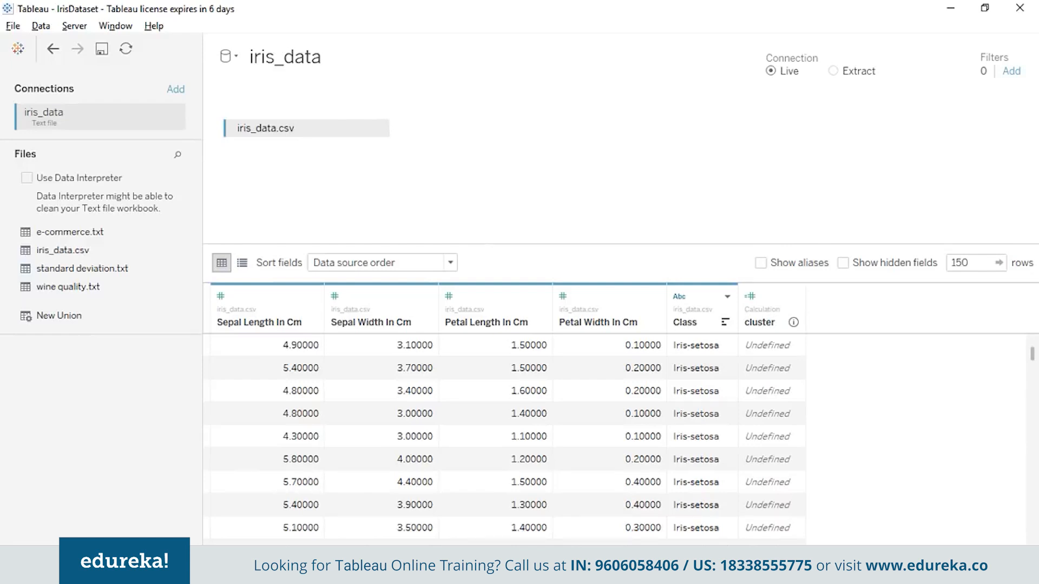
Switch to RStudio and write install.packages("Rserve") on the first line of the empty script.
key(alt+Tab)
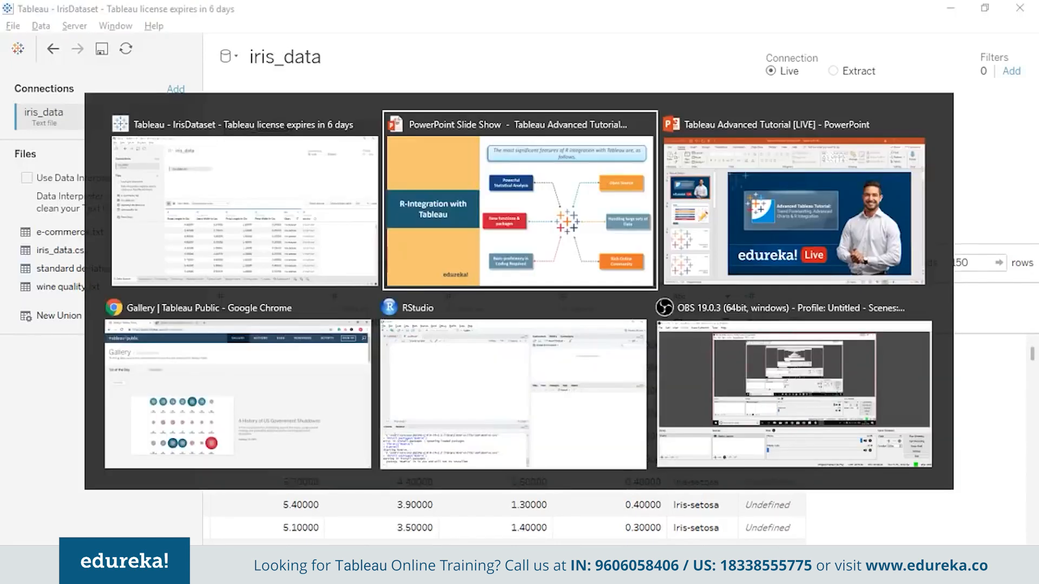
key(alt+Tab)
key(alt+Tab)
key(alt+Tab)
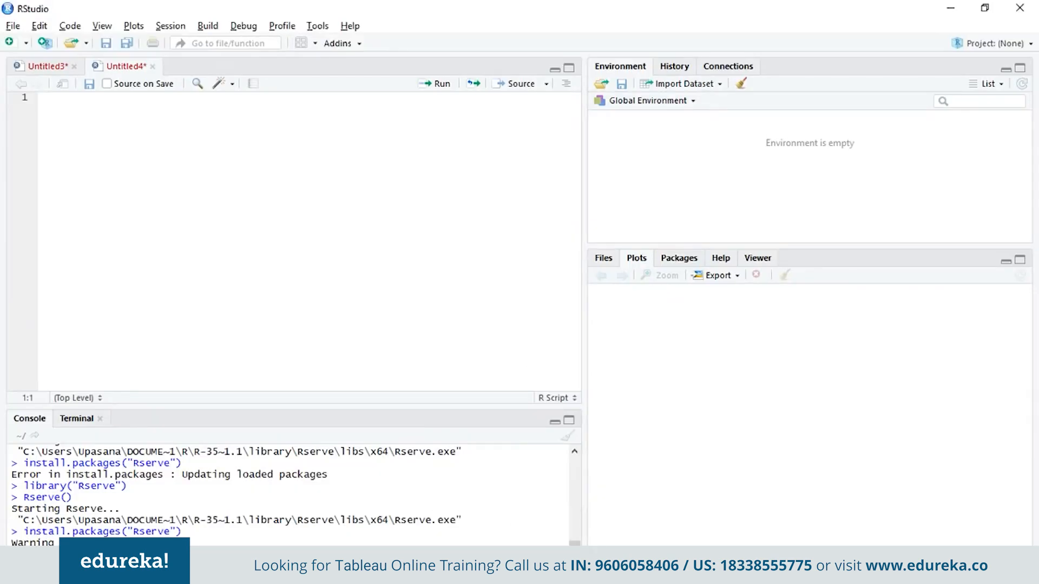
text(instal)
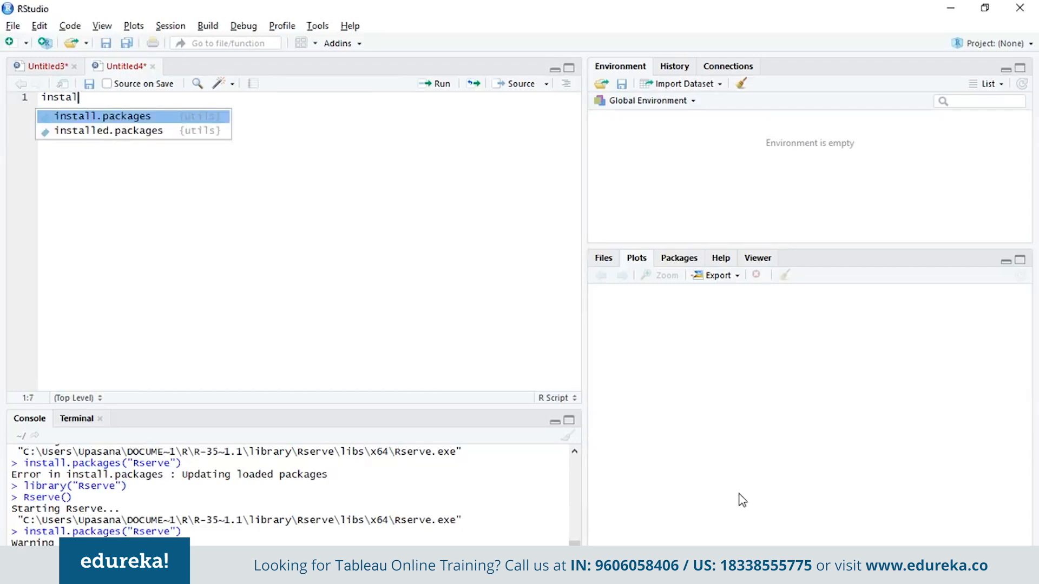
click(147, 116)
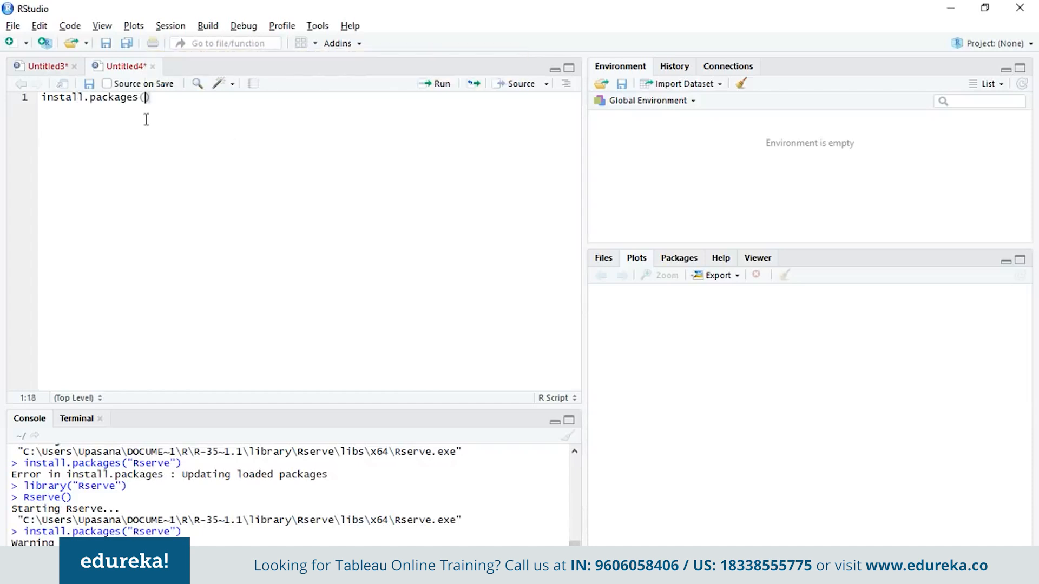
text("Rserve)
key(End)
Add library("Rserve") as the second line of the script.
key(Return)
text(library)
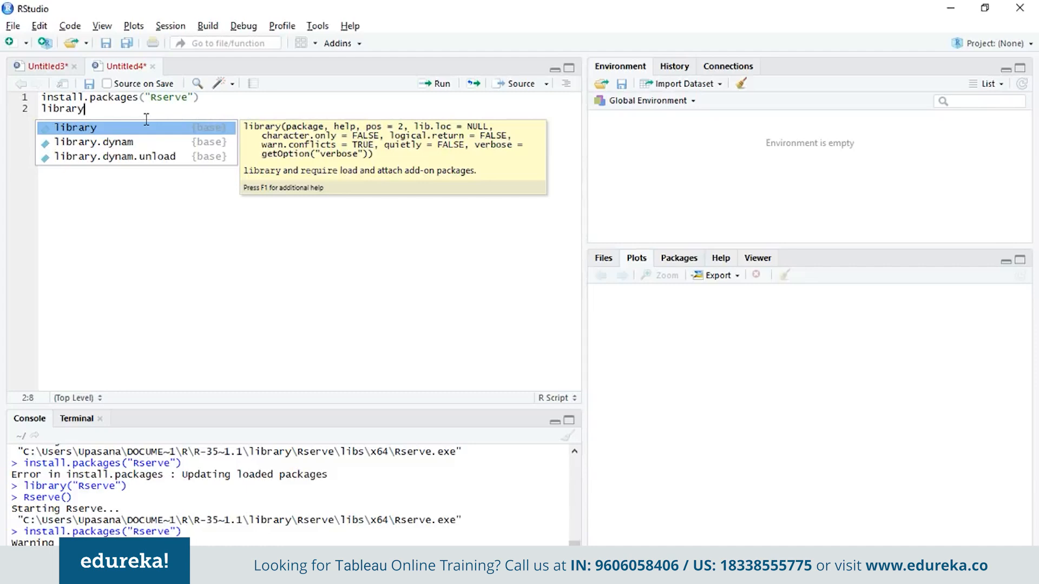
text((")
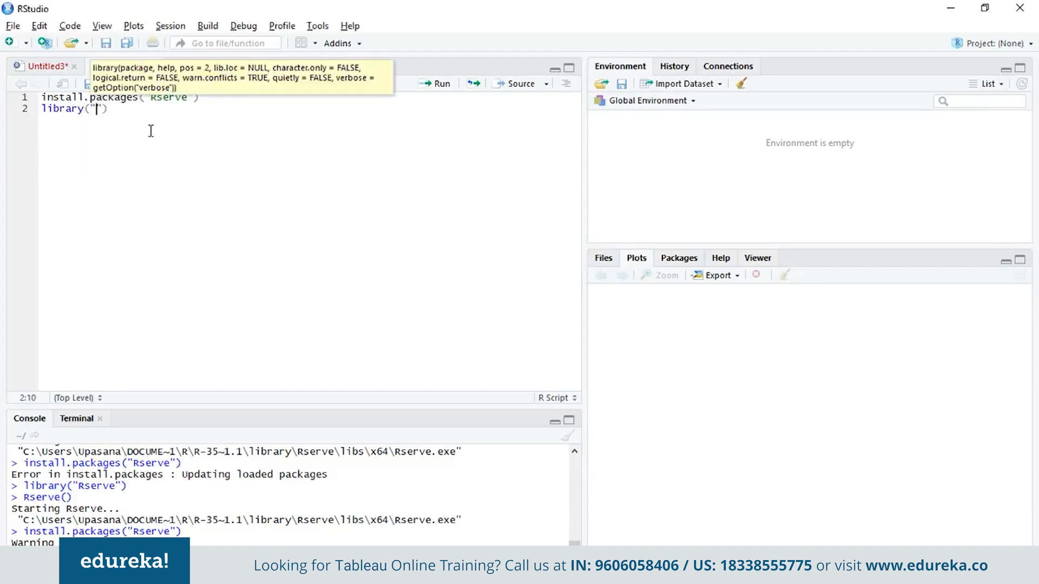
text(Rserve)
click(152, 111)
Add the Rserve() call as the third line of the script and highlight all the code.
key(Return)
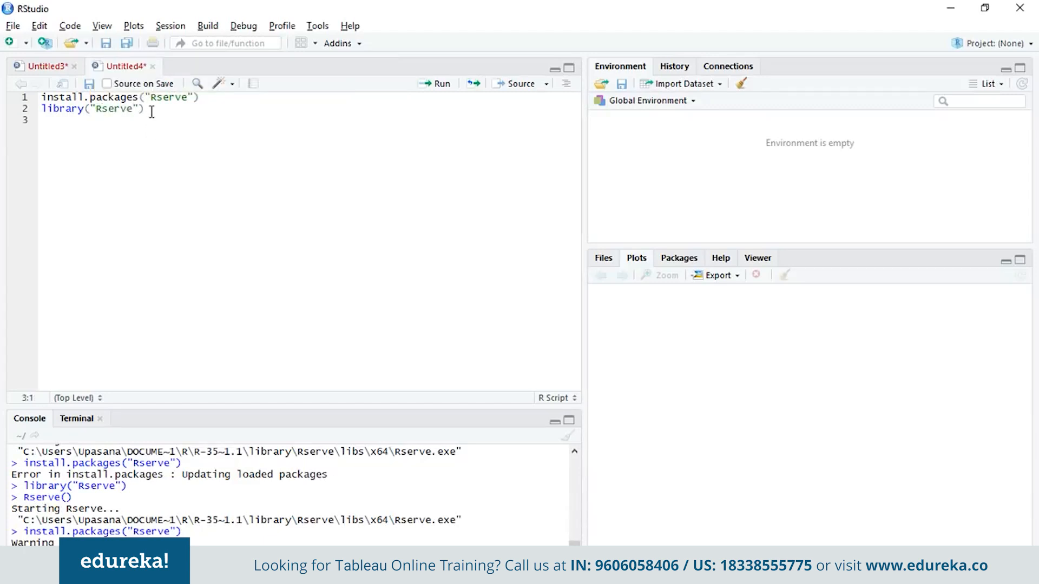
text(Rserve)
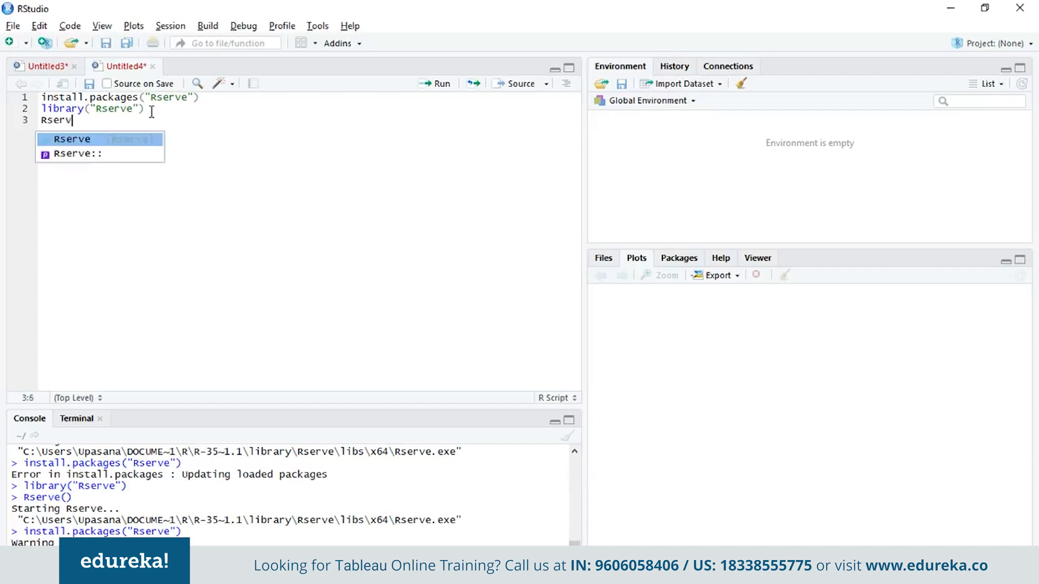
click(127, 139)
key(ctrl+a)
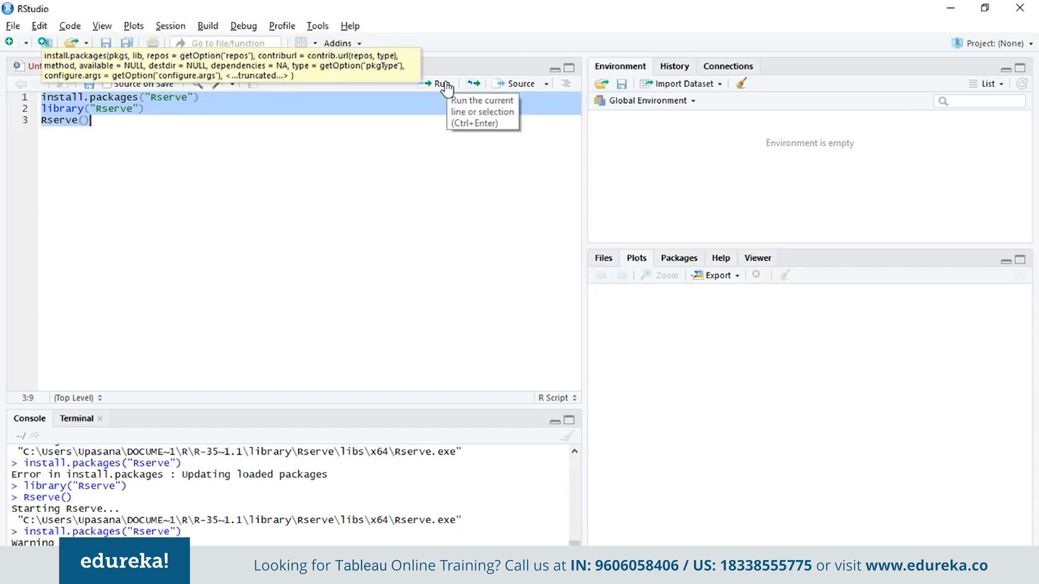
click(446, 164)
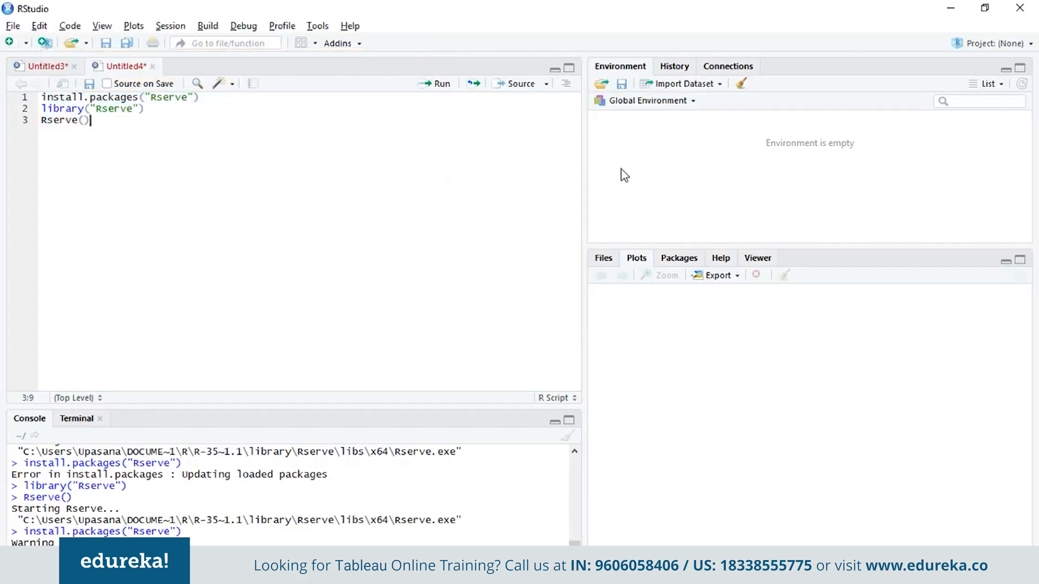
Switch to Tableau and open the external service connection settings.
key(alt+Tab)
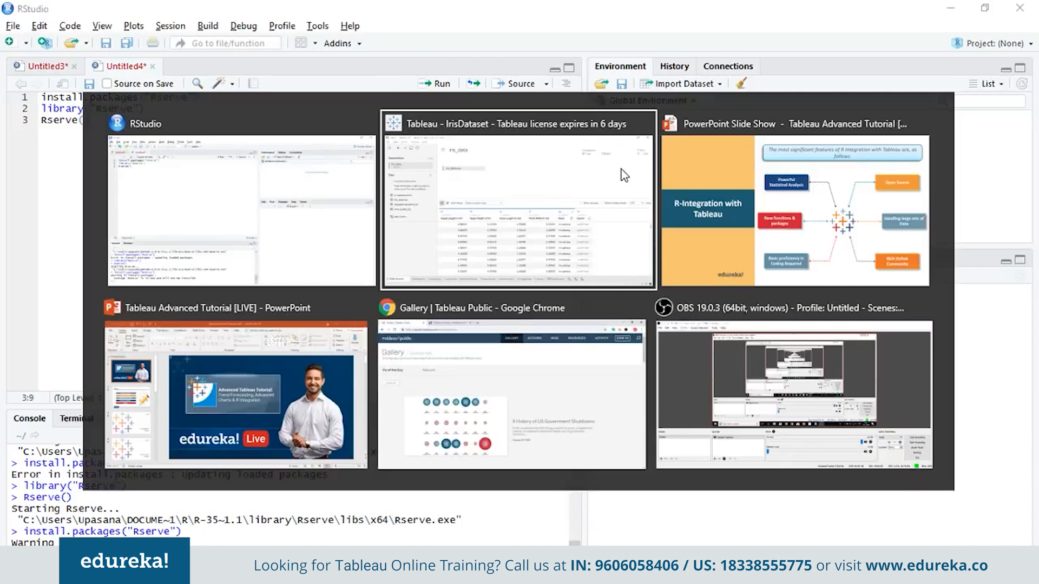
click(621, 170)
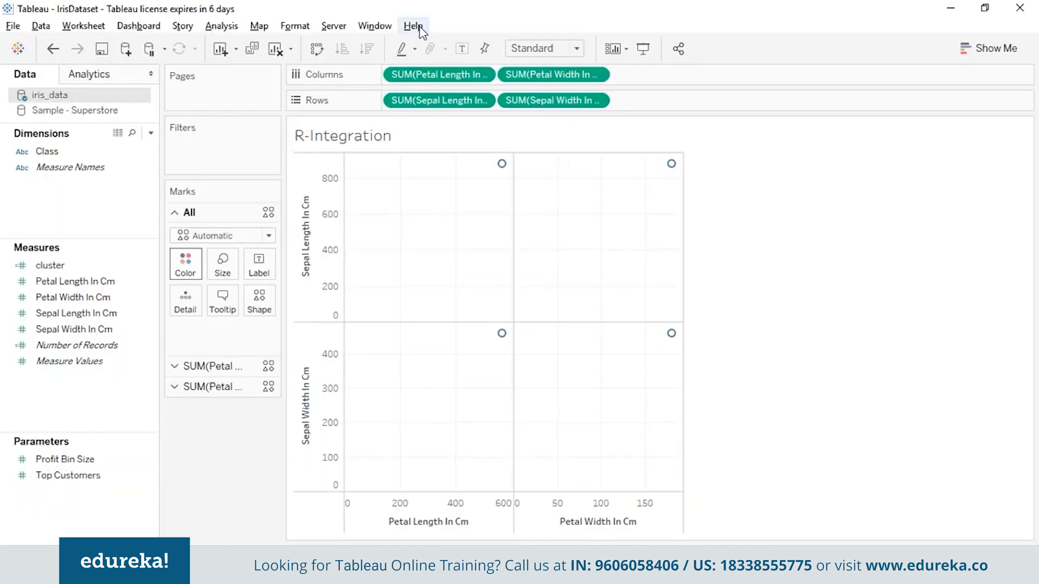
click(413, 26)
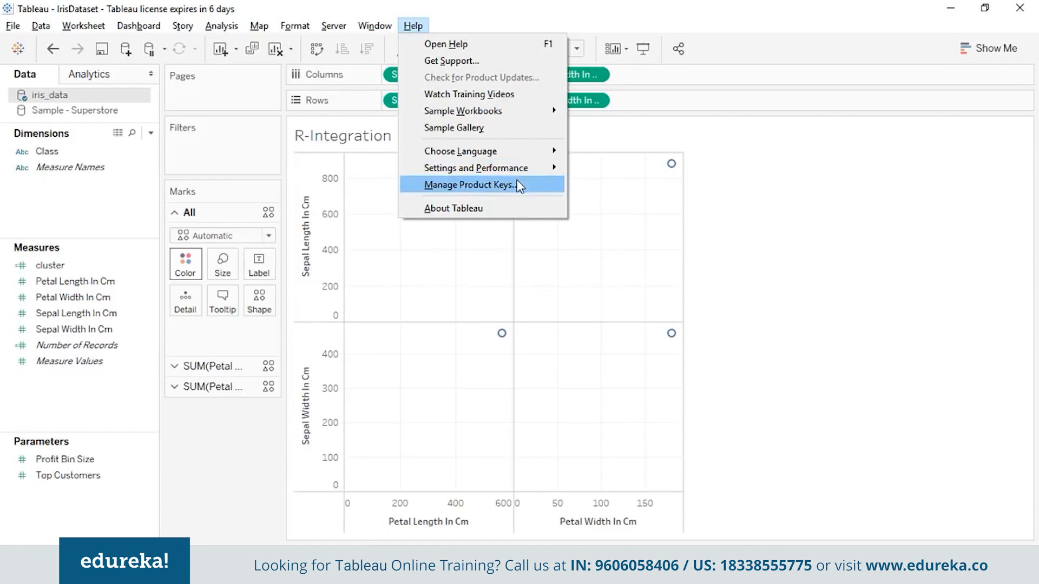
mouse_move(519, 168)
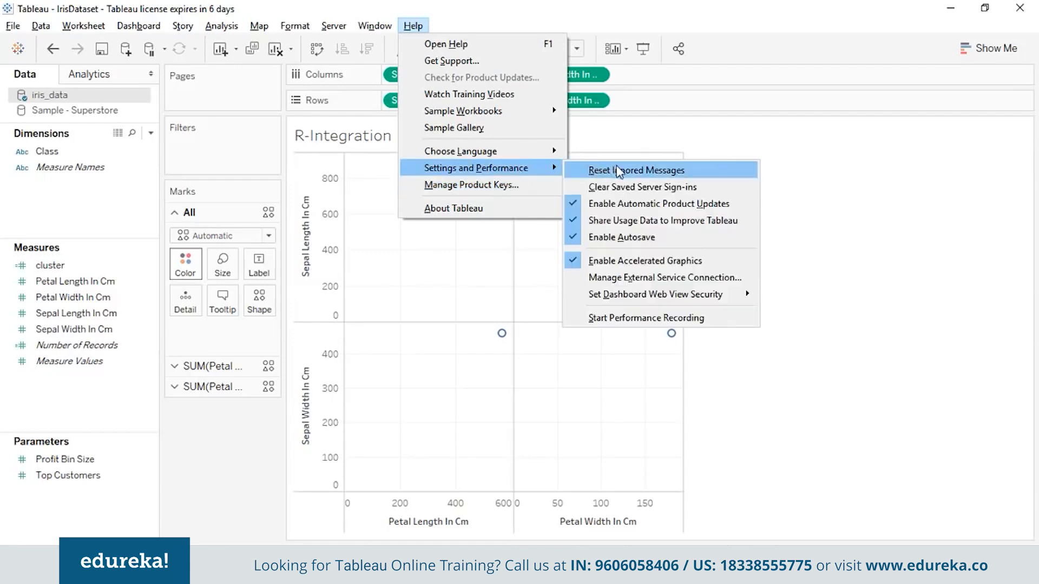
click(661, 275)
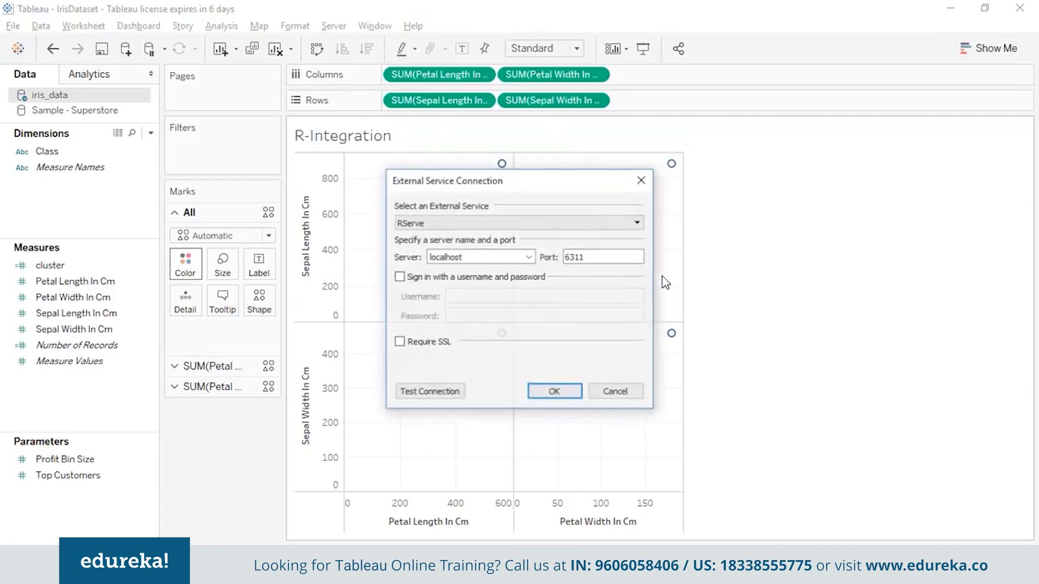
Test the external service connection with RServe on localhost, port 6311, and accept the settings.
click(587, 224)
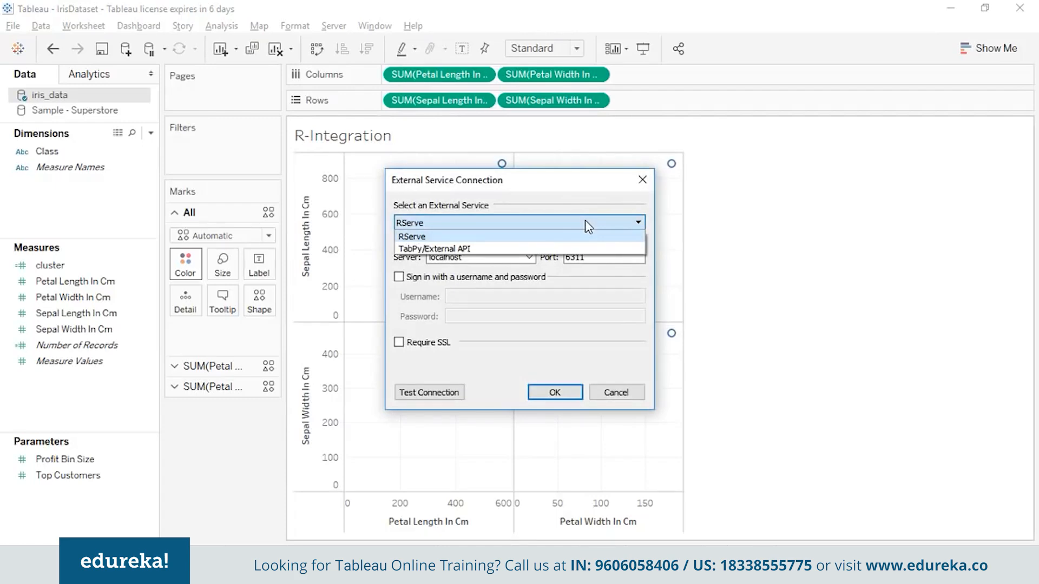
click(588, 224)
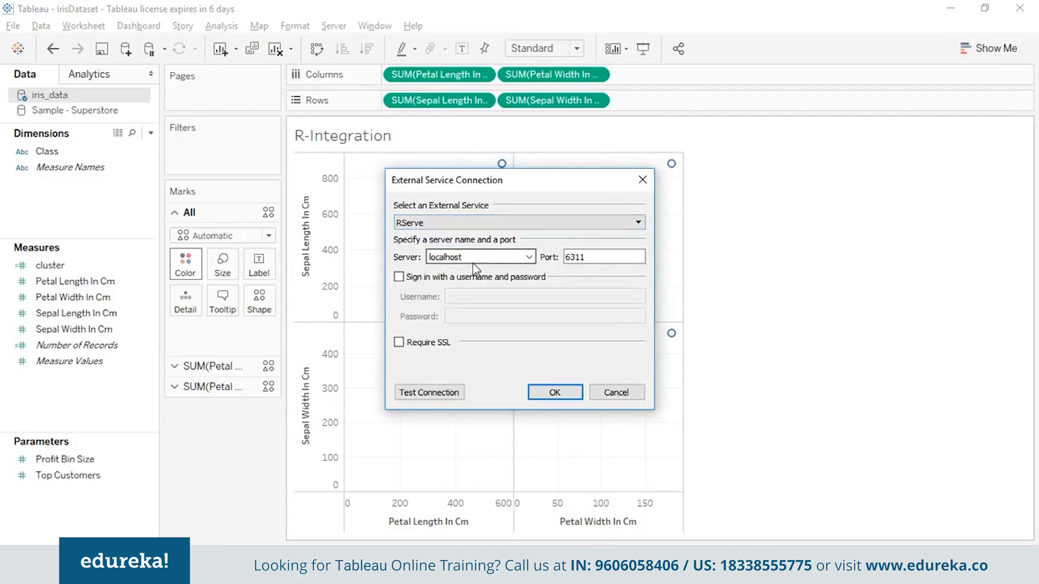
drag(474, 257, 428, 258)
drag(601, 256, 558, 258)
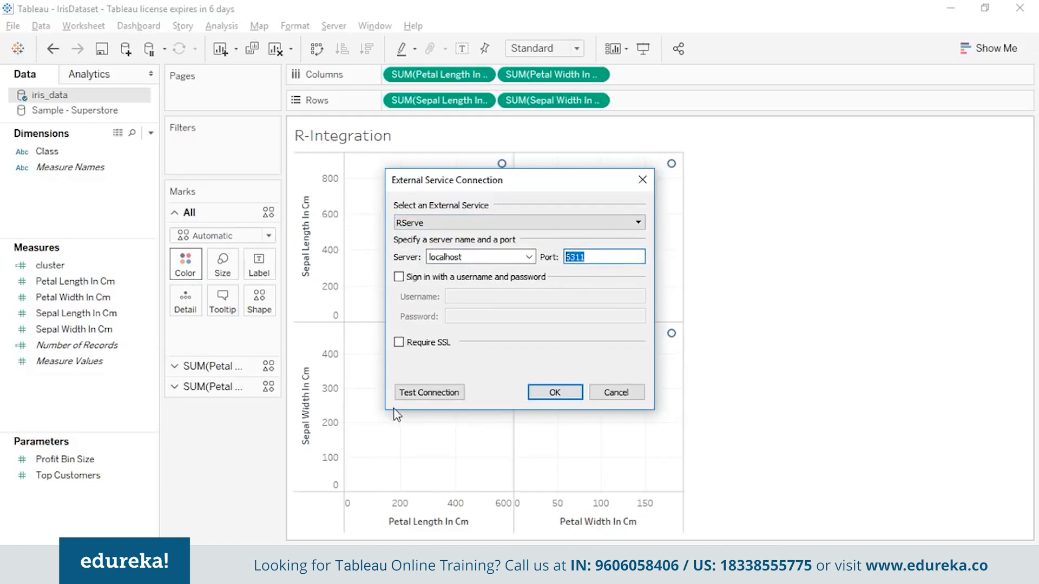
click(409, 393)
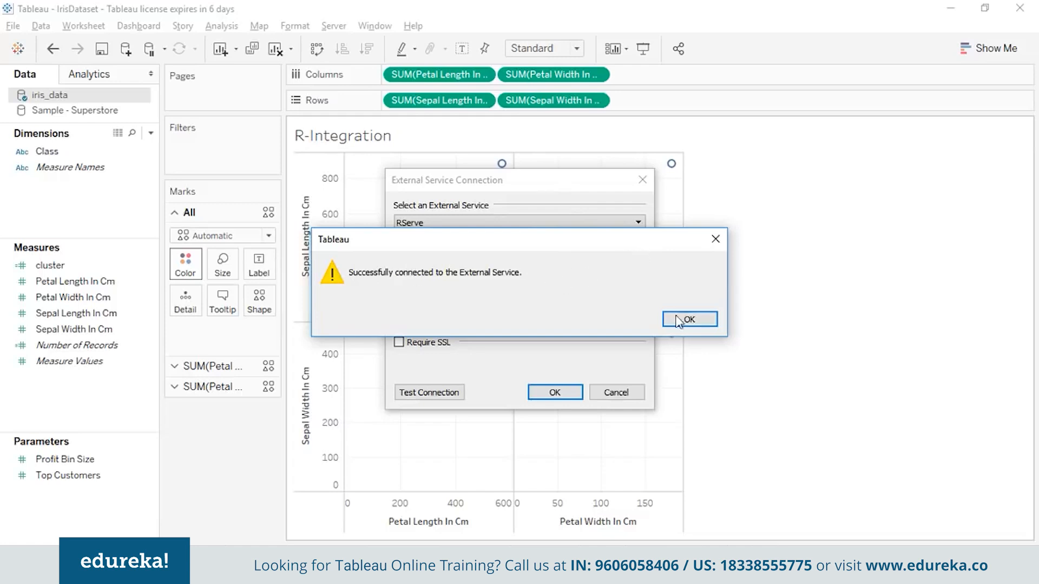
click(694, 319)
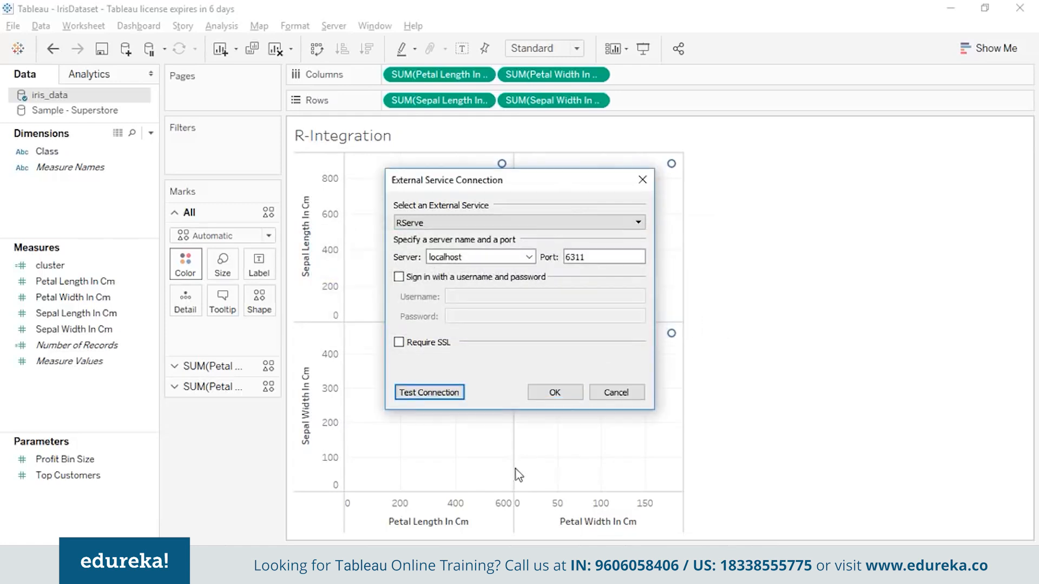
click(557, 393)
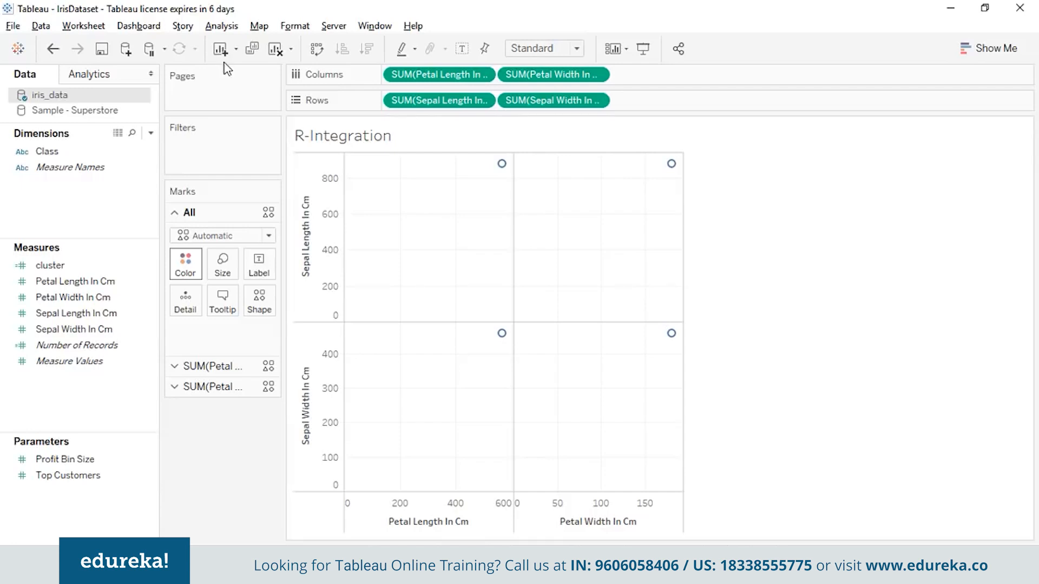
Turn off measure aggregation on the R-Integration sheet and widen its scatter plots to fill the view.
click(219, 27)
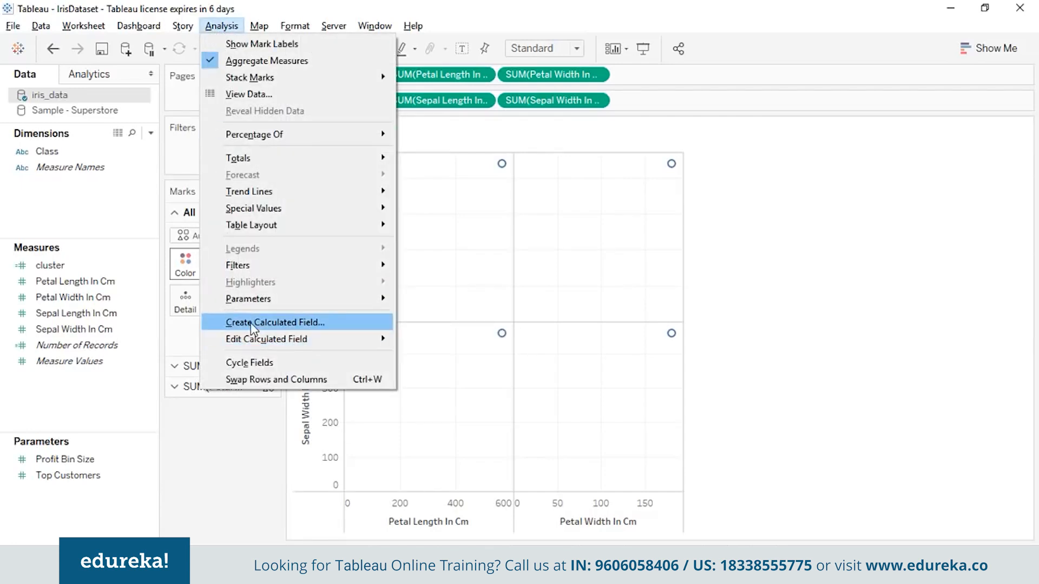
click(913, 293)
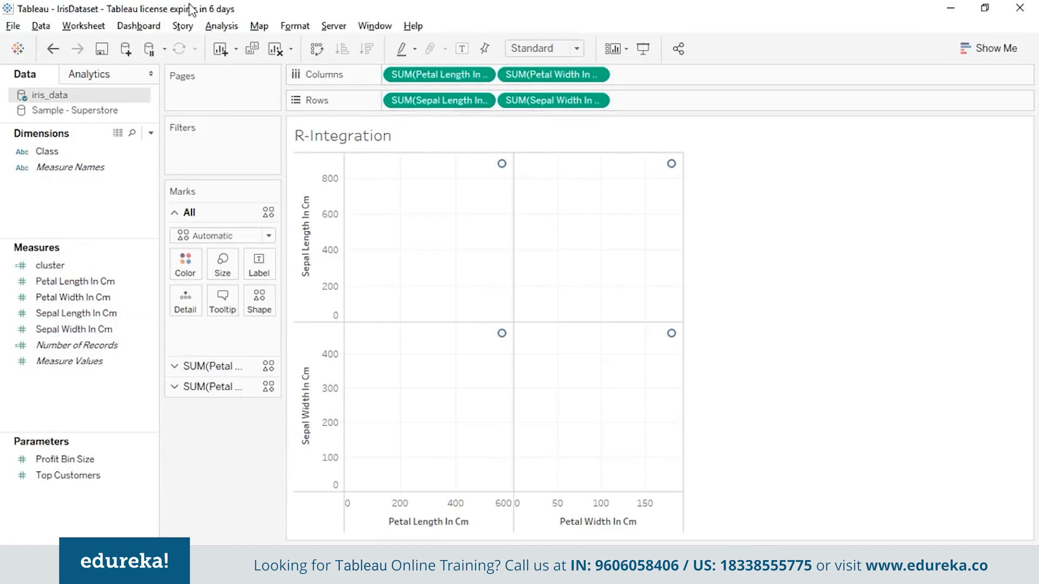
click(217, 28)
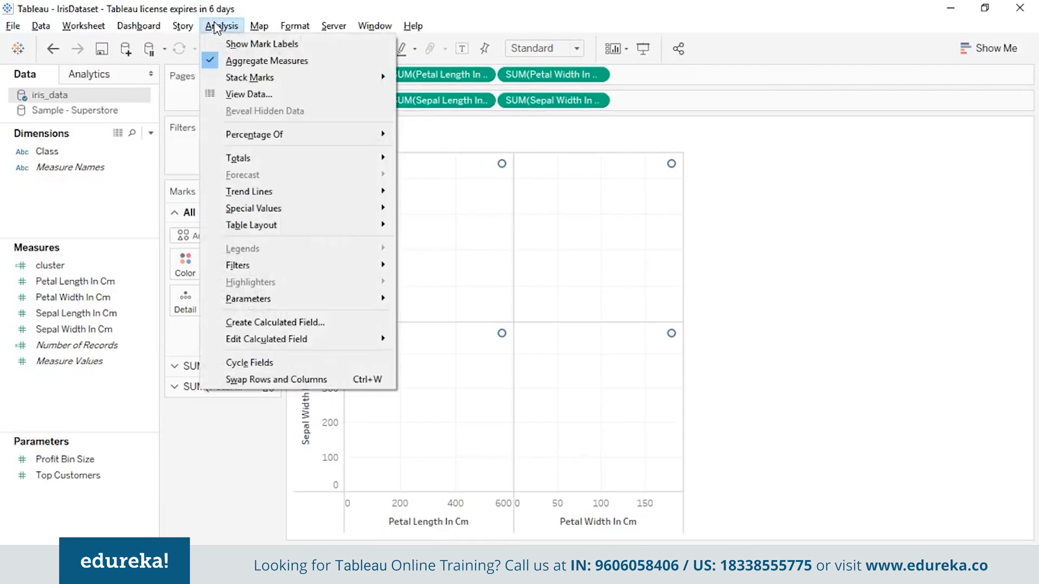
click(211, 62)
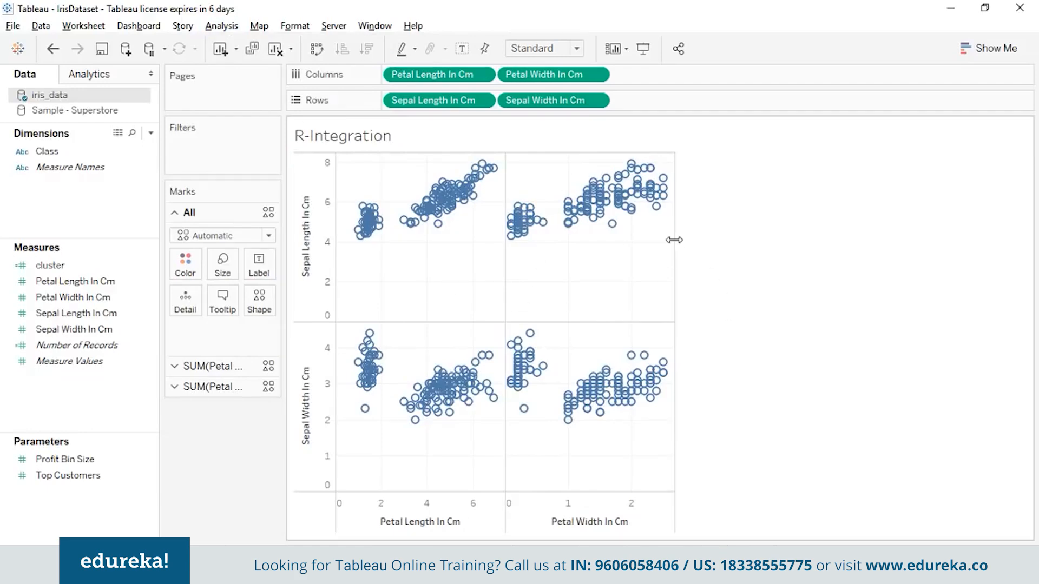
drag(675, 238, 1028, 224)
click(862, 140)
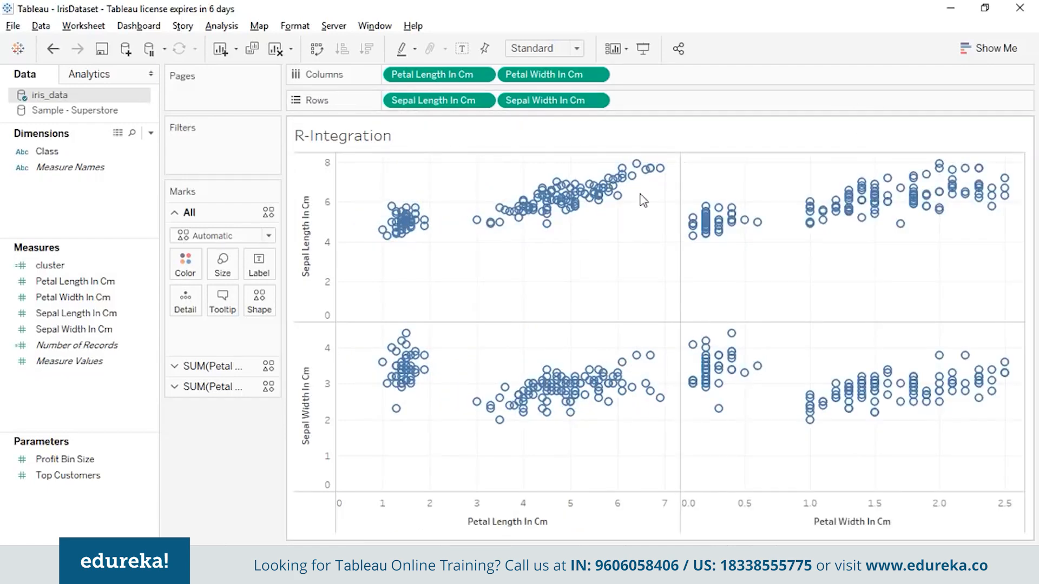
Color the marks on the R-Integration sheet by the Class dimension.
click(102, 153)
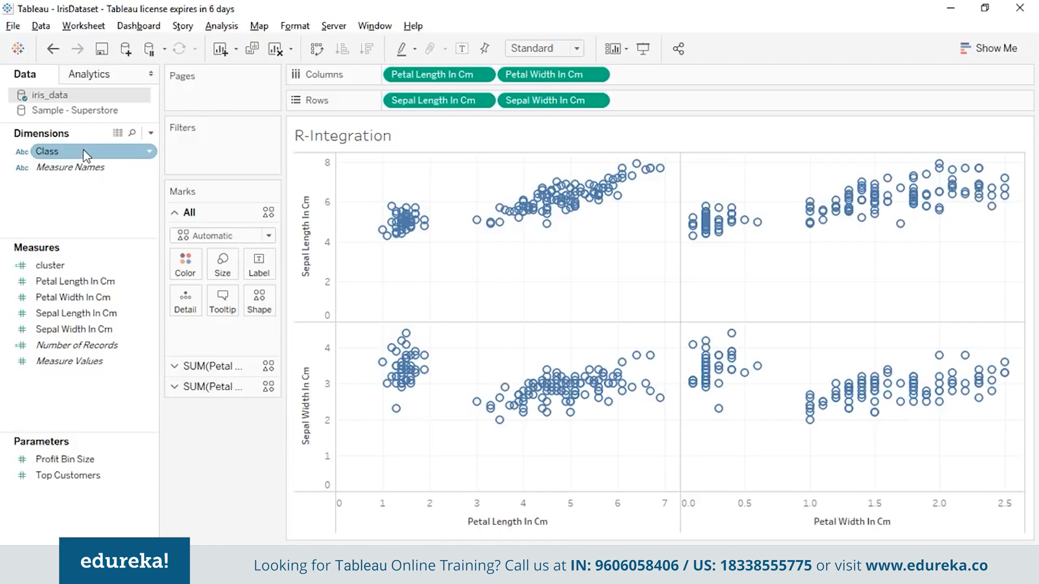
click(85, 153)
drag(84, 154, 186, 263)
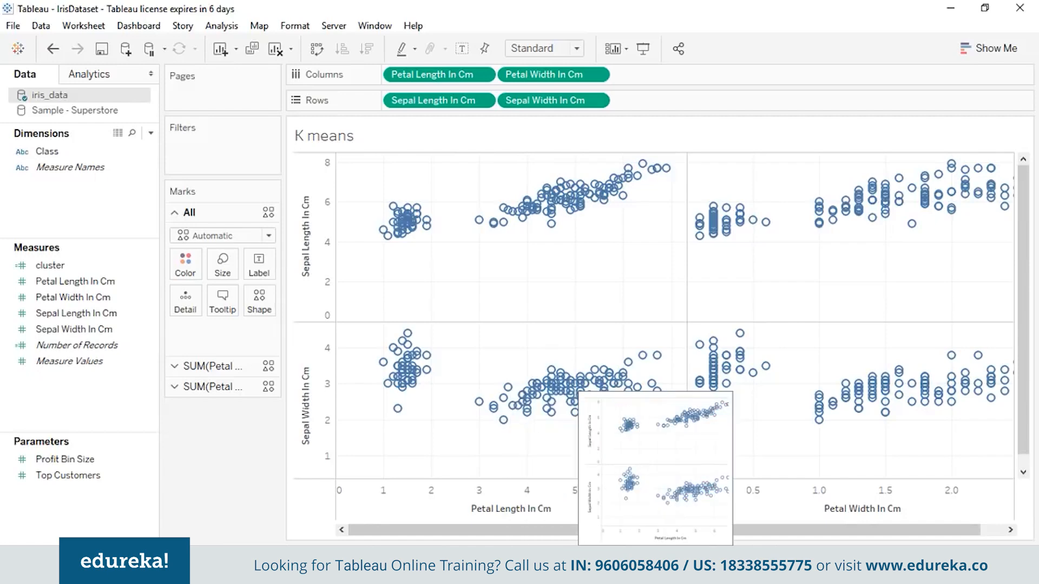
Create a new worksheet with Petal Length and Petal Width In Cm as columns and Sepal Length and Sepal Width In Cm as rows.
right_click(597, 562)
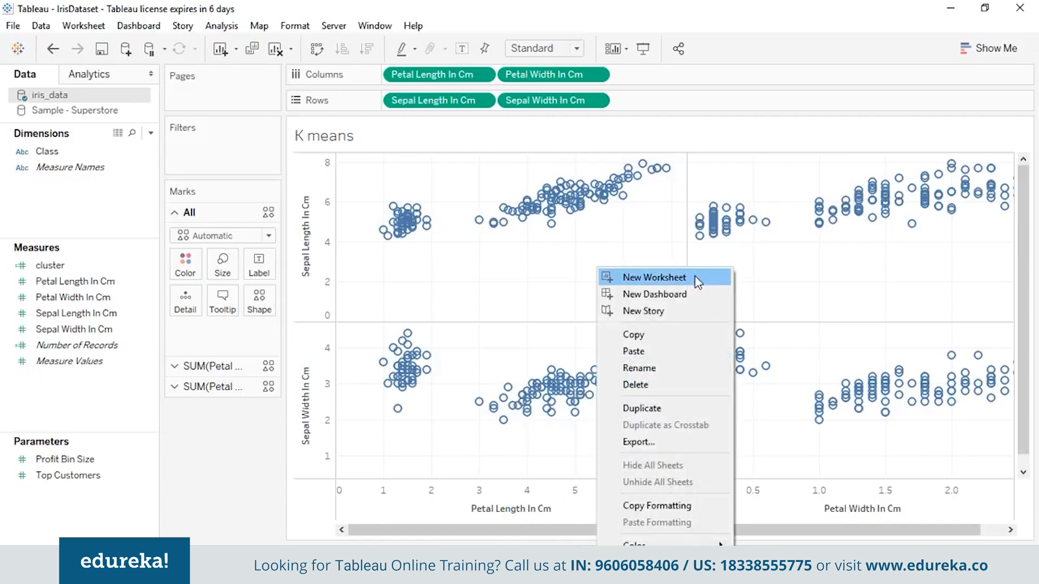
click(654, 277)
drag(52, 281, 413, 82)
drag(63, 298, 556, 74)
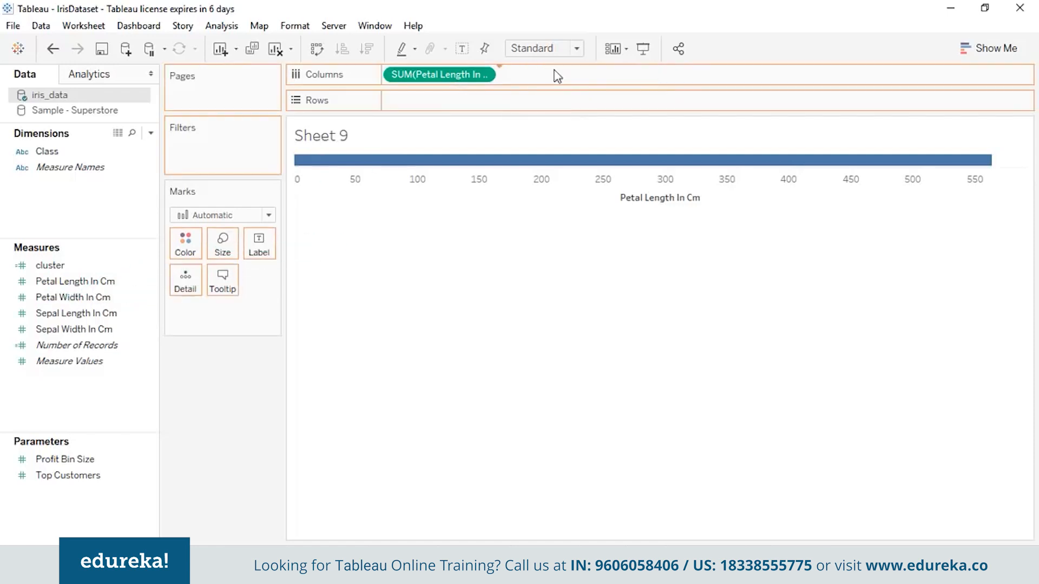
drag(64, 314, 532, 107)
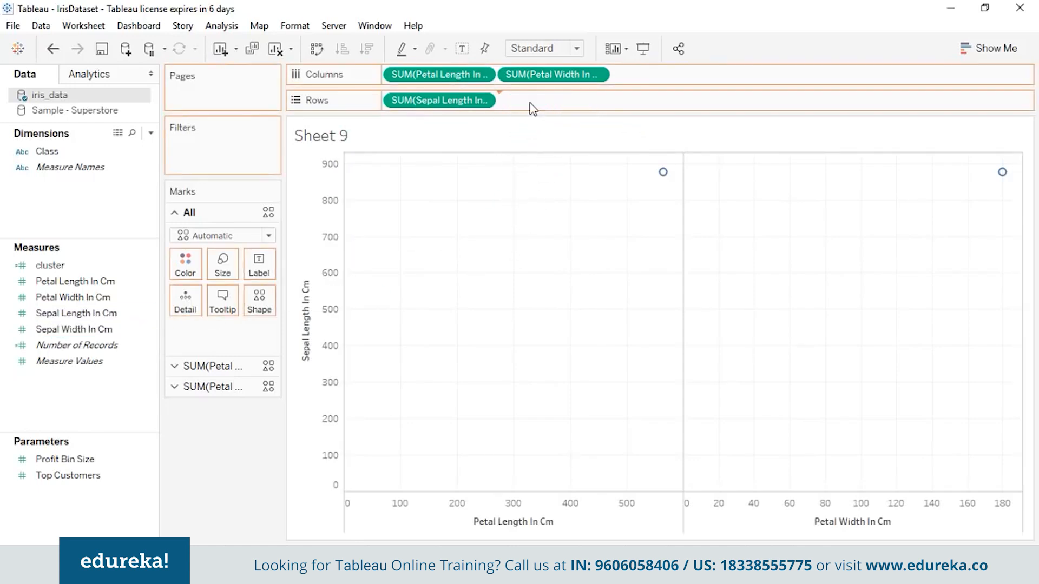
Disaggregate the measures on the new worksheet and stretch the scatter plots across the view.
click(210, 27)
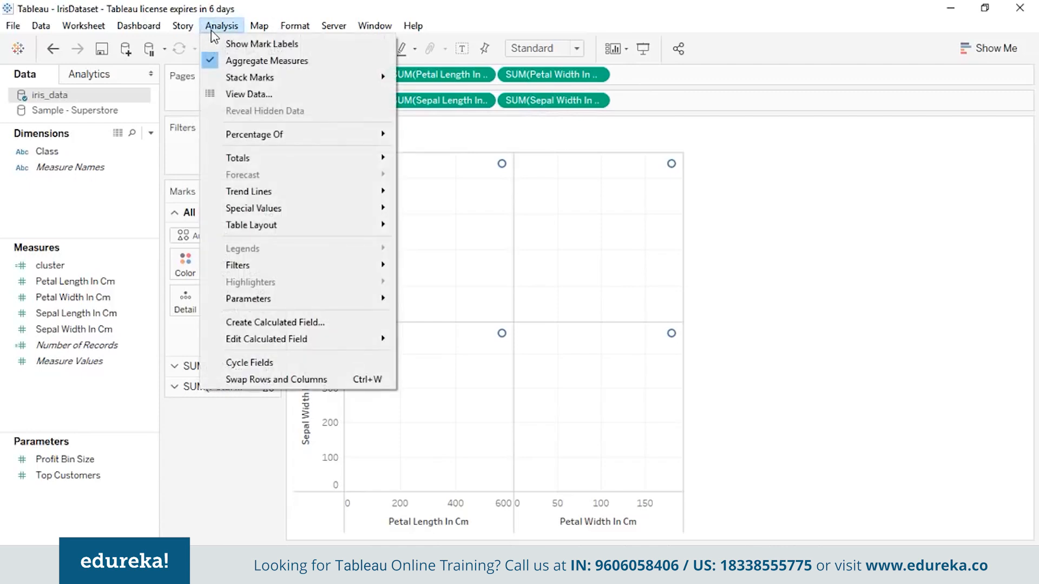
click(210, 62)
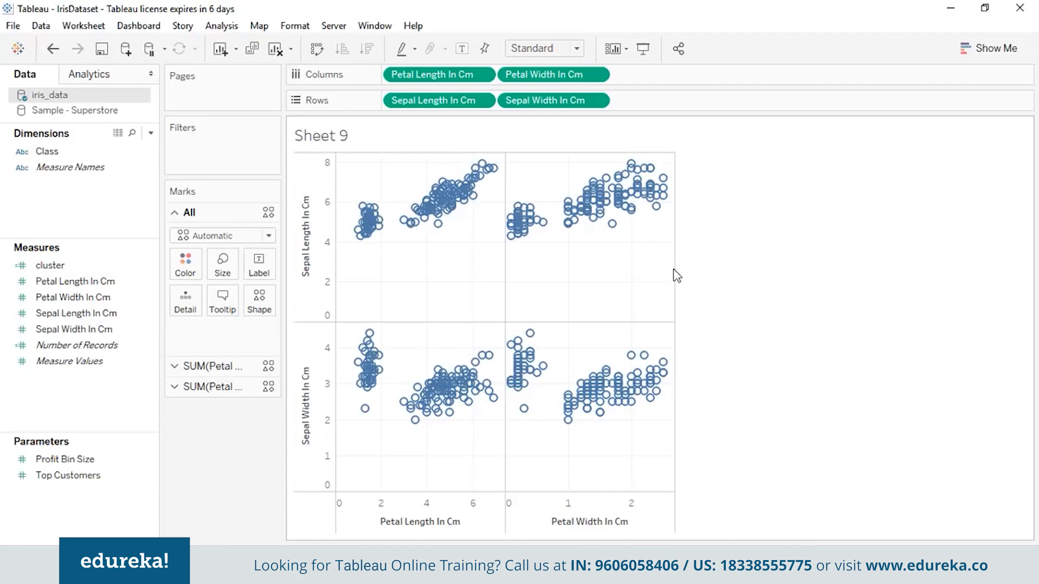
drag(675, 269, 1030, 250)
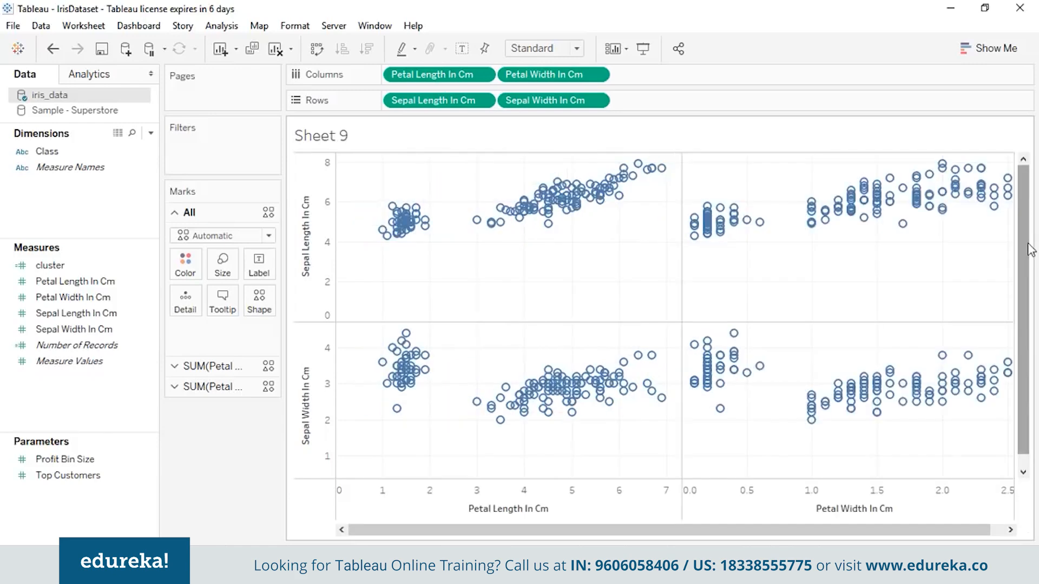
Create a calculated field named cluster on iris_data and start its formula with the SCRIPT_INT function.
click(222, 26)
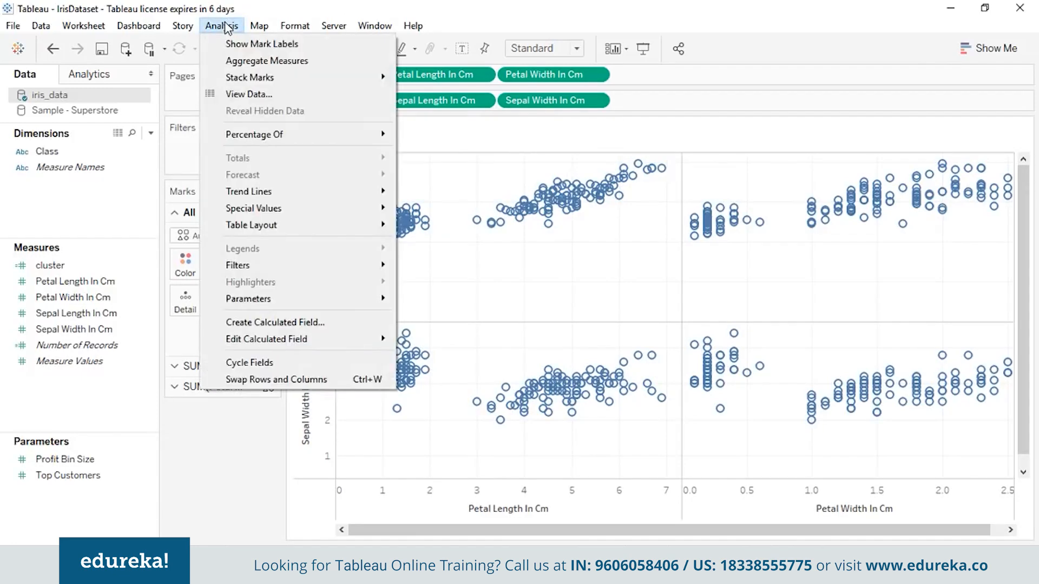
click(319, 326)
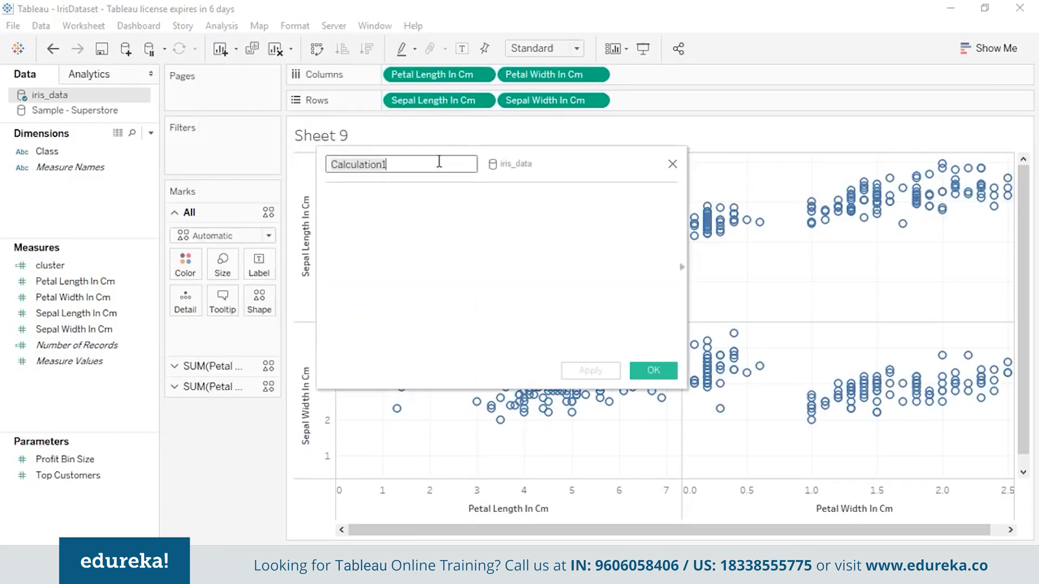
text(cluster)
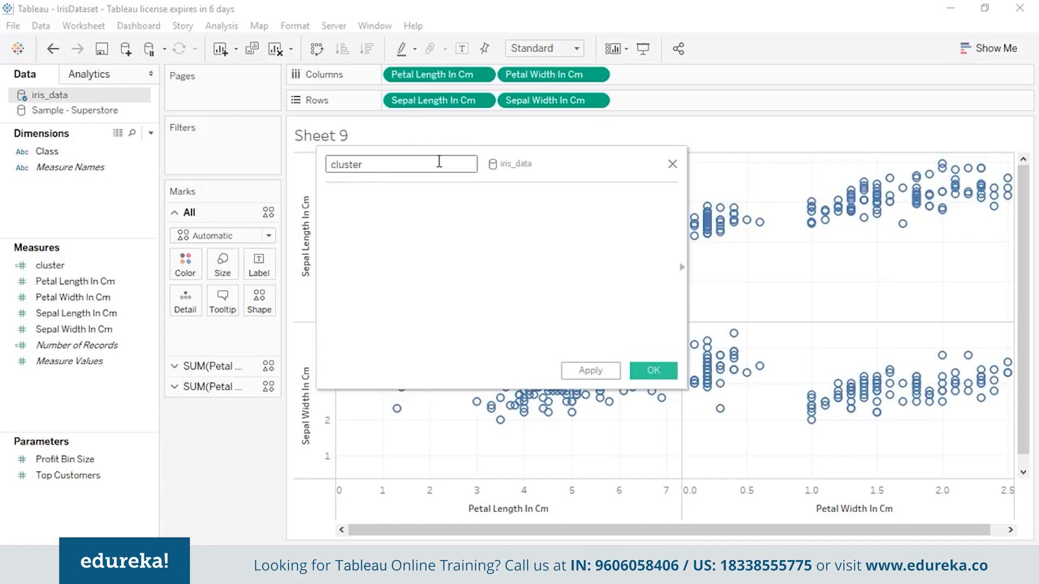
click(429, 192)
text(Scr)
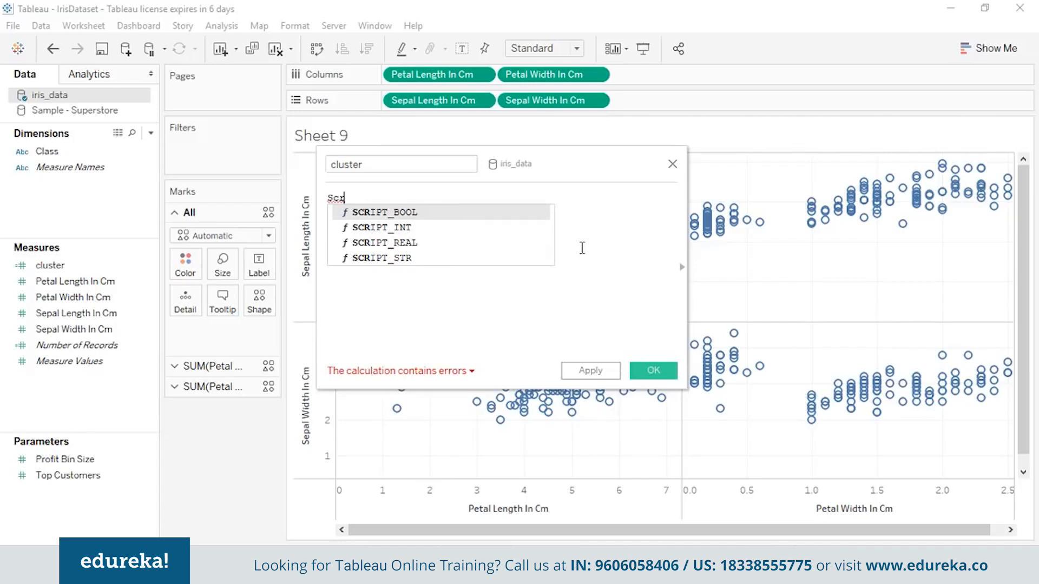
double_click(507, 228)
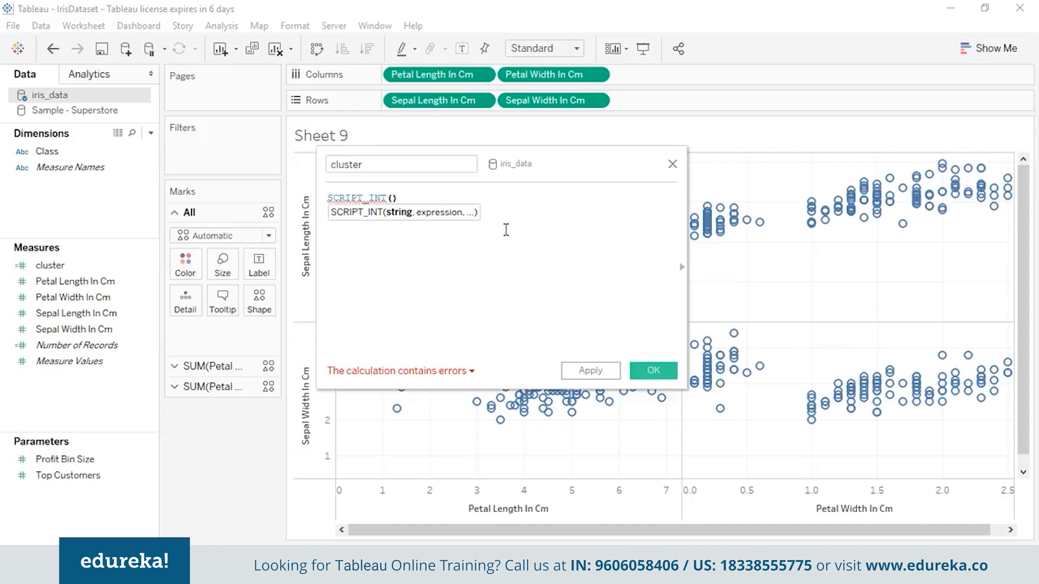
Begin the R script string inside SCRIPT_INT with 'result <- kmeans (data.frame(.arg1, .arg2, .arg3, .arg4),.
text('result)
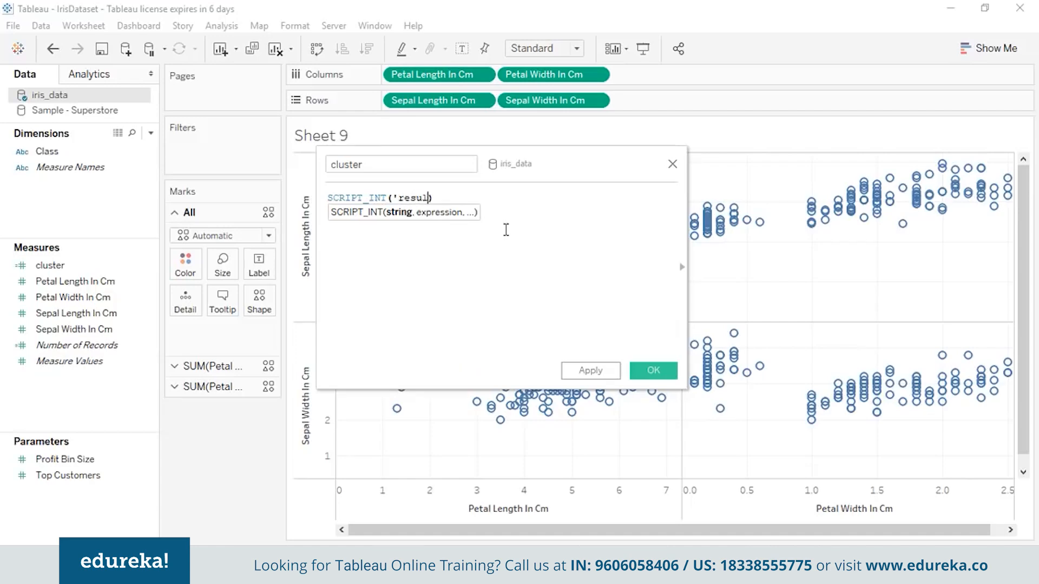
text( <-)
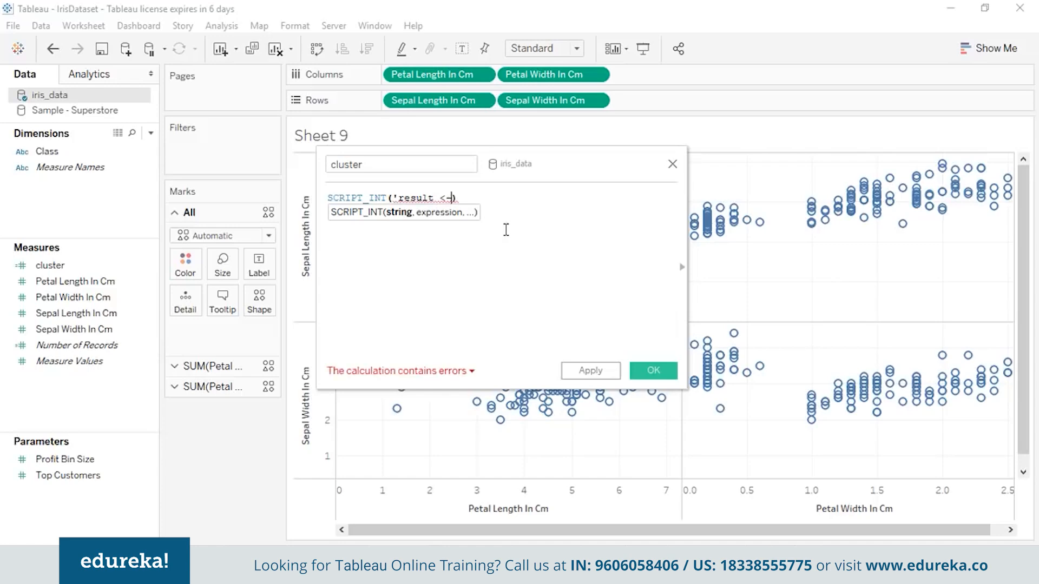
text( kmeans)
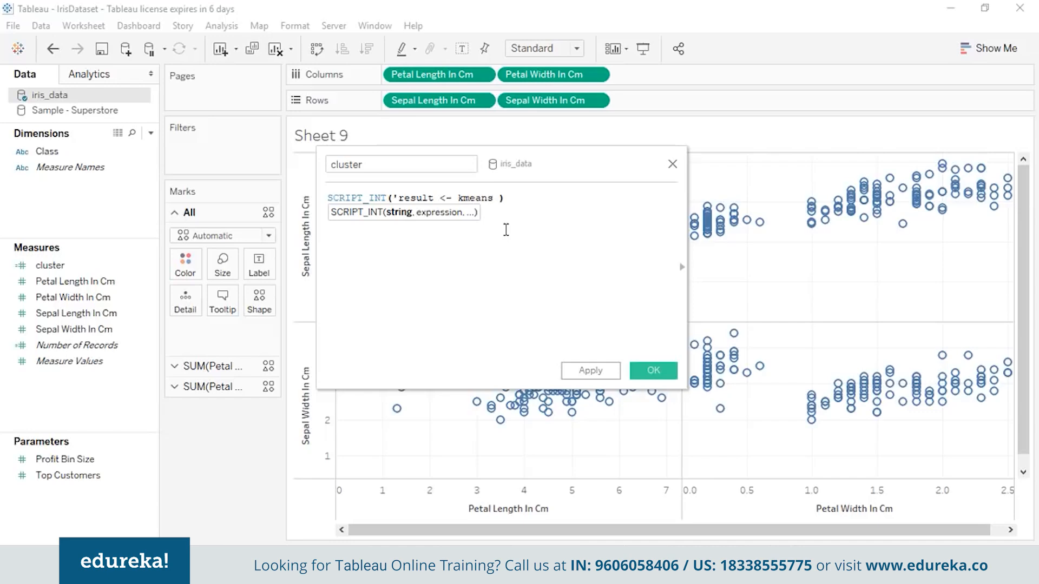
text( (data.frame()
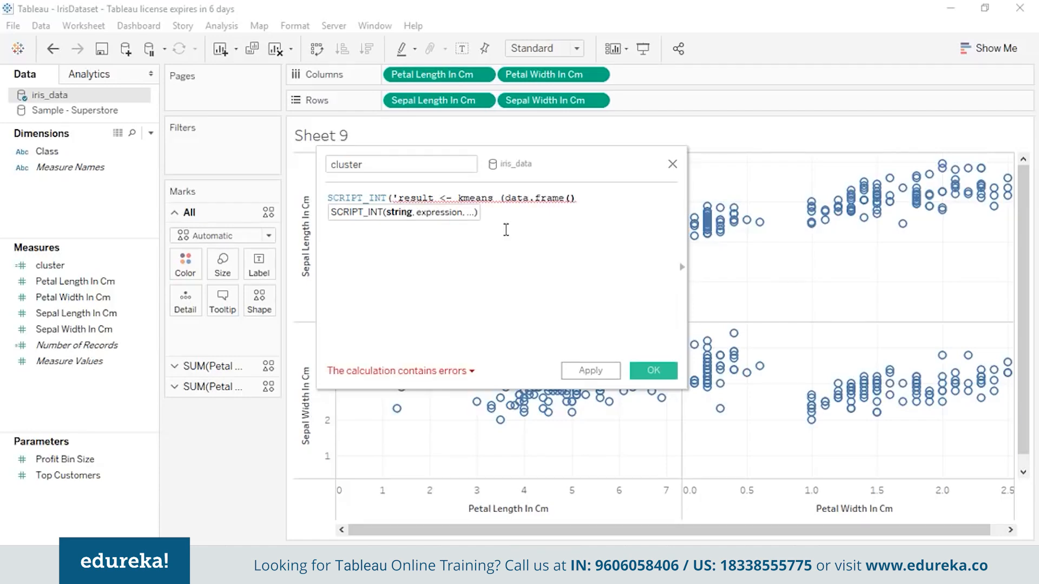
text(.arg)
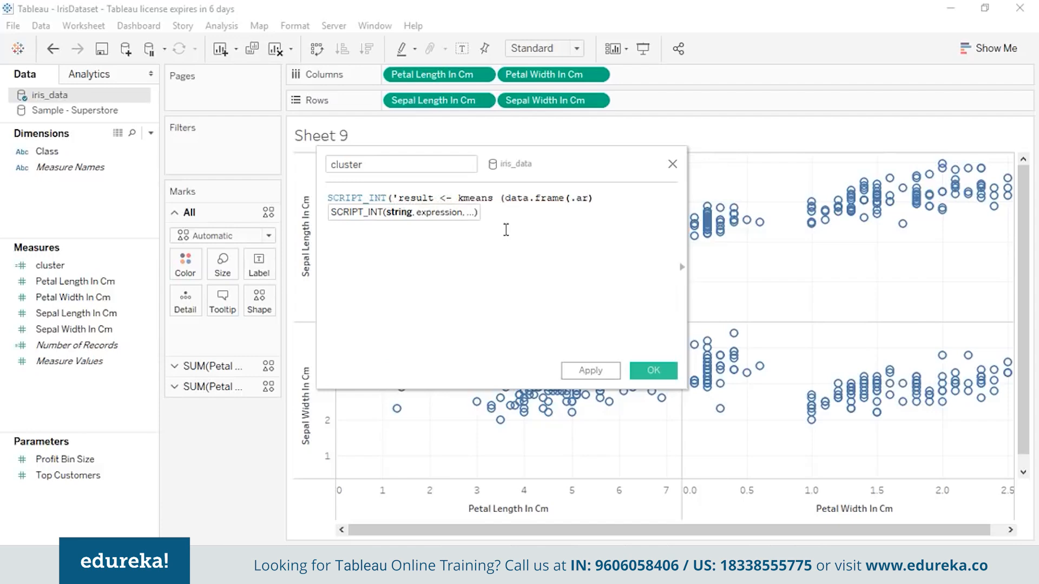
text(1,)
text( .arg2)
text(,)
text( .arg)
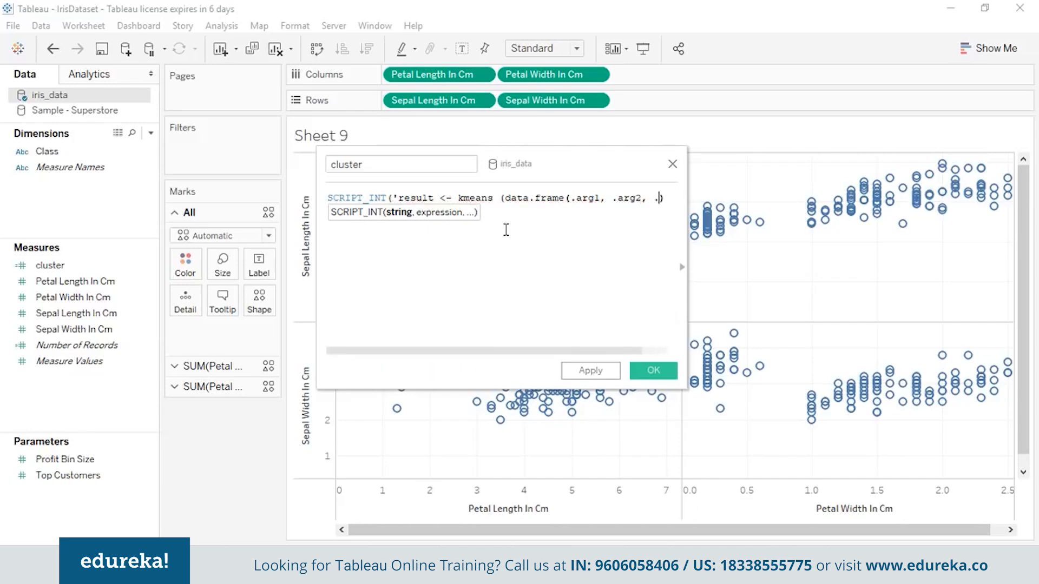
text(3, )
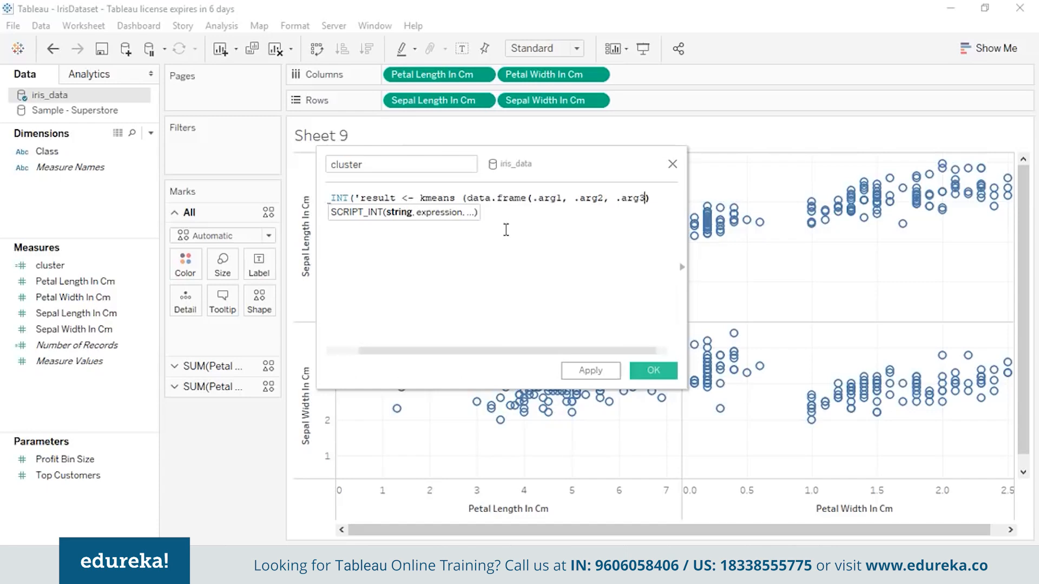
text(.arg4)
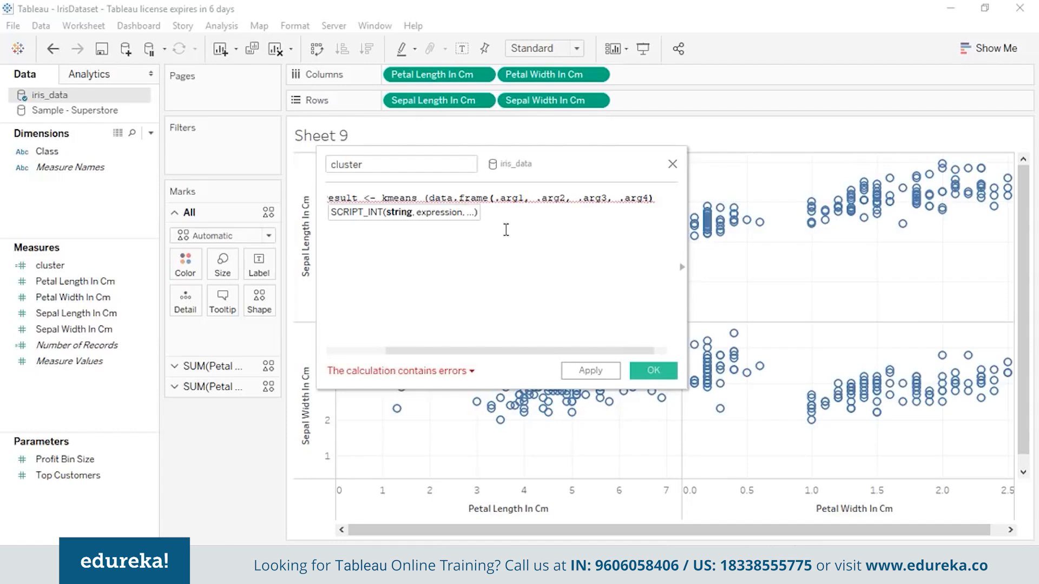
text(),)
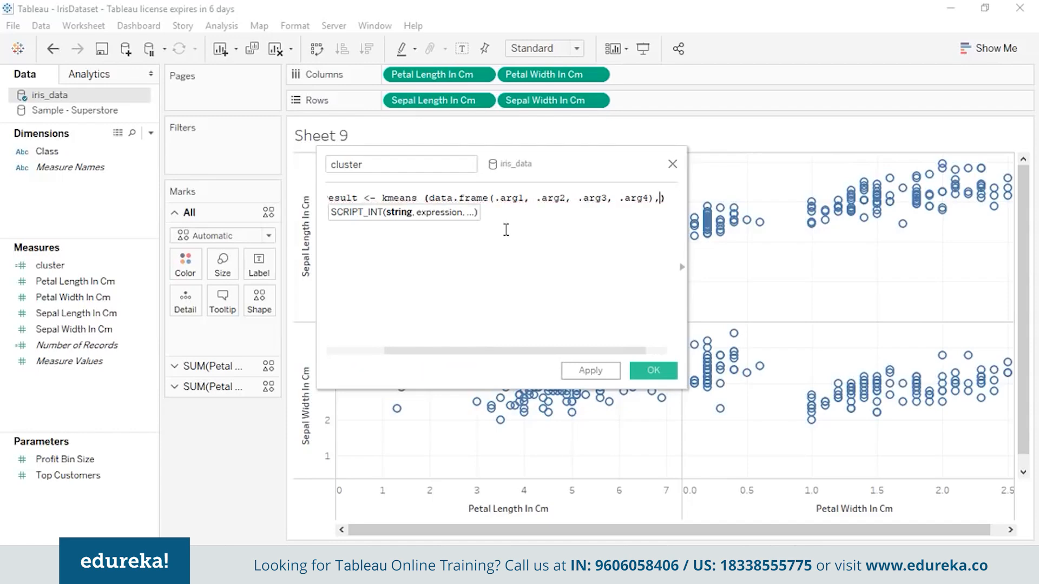
Request 3 clusters in the kmeans call and end the R script string with $cluster;'.
text(3)
key(End)
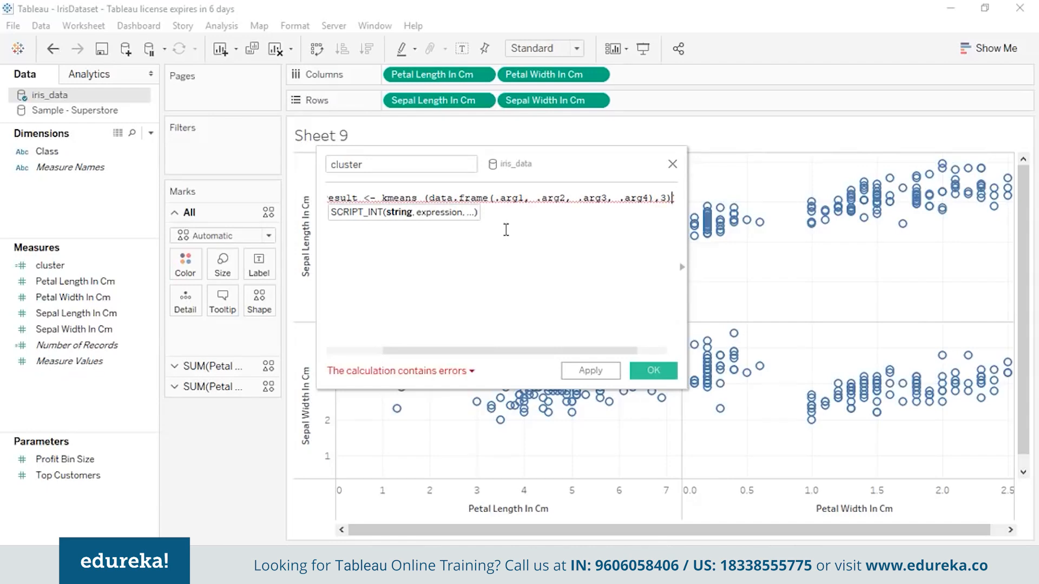
text())
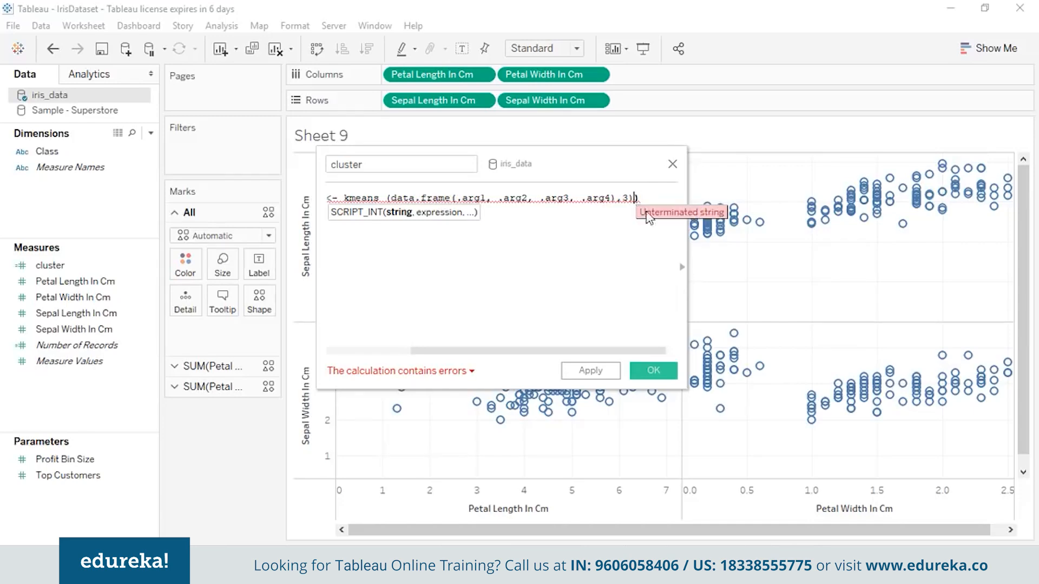
text($clu)
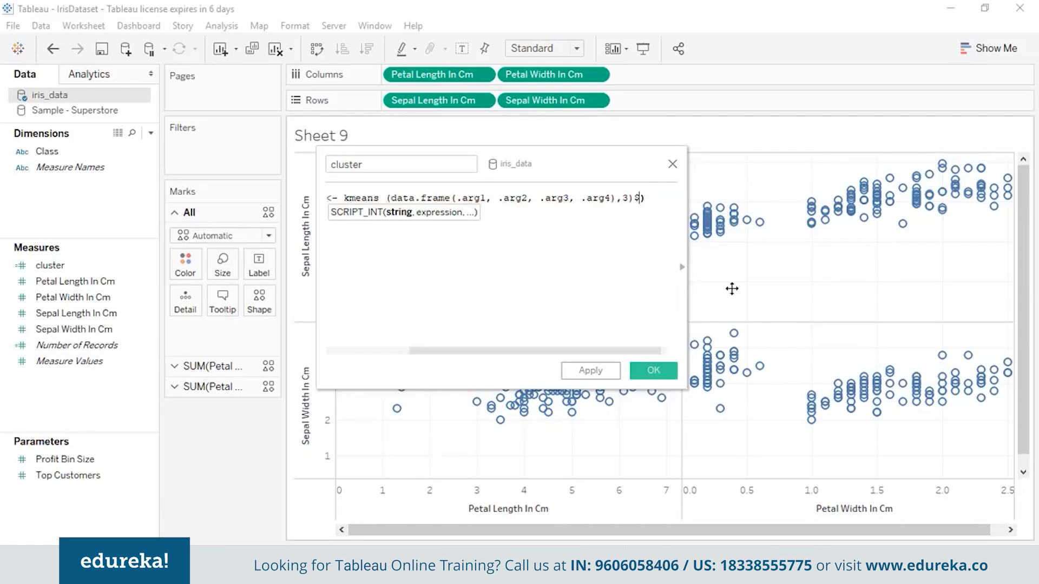
text(ster)
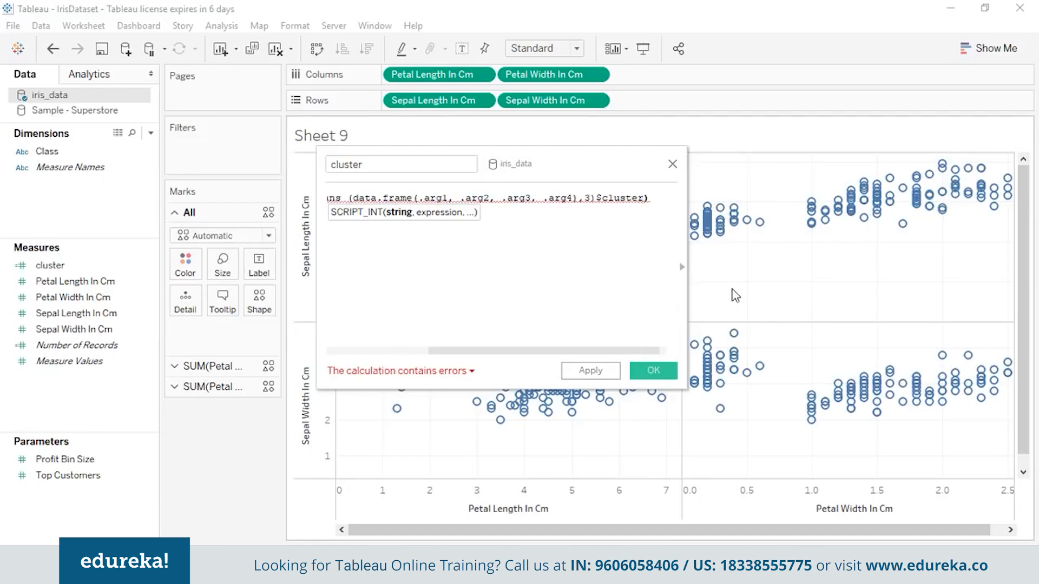
text(;')
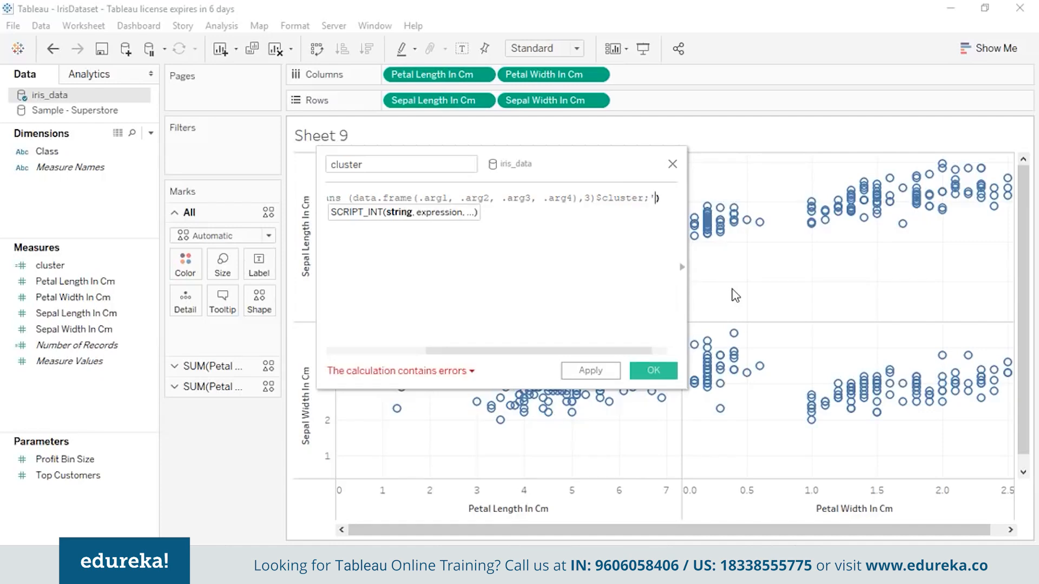
Add SUM([Petal Length In Cm]) after the R script string as the first data argument.
text(, )
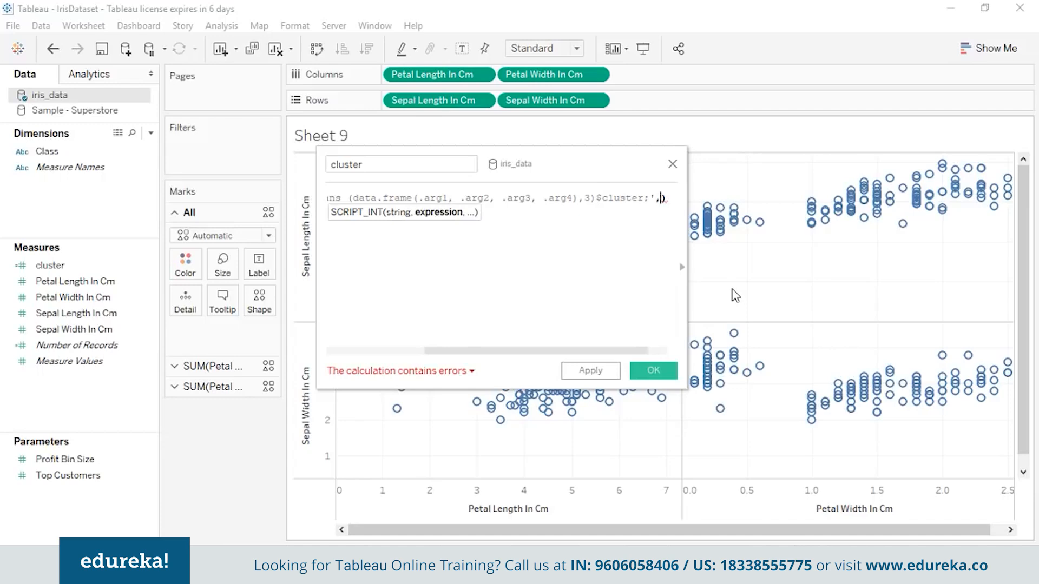
text(S)
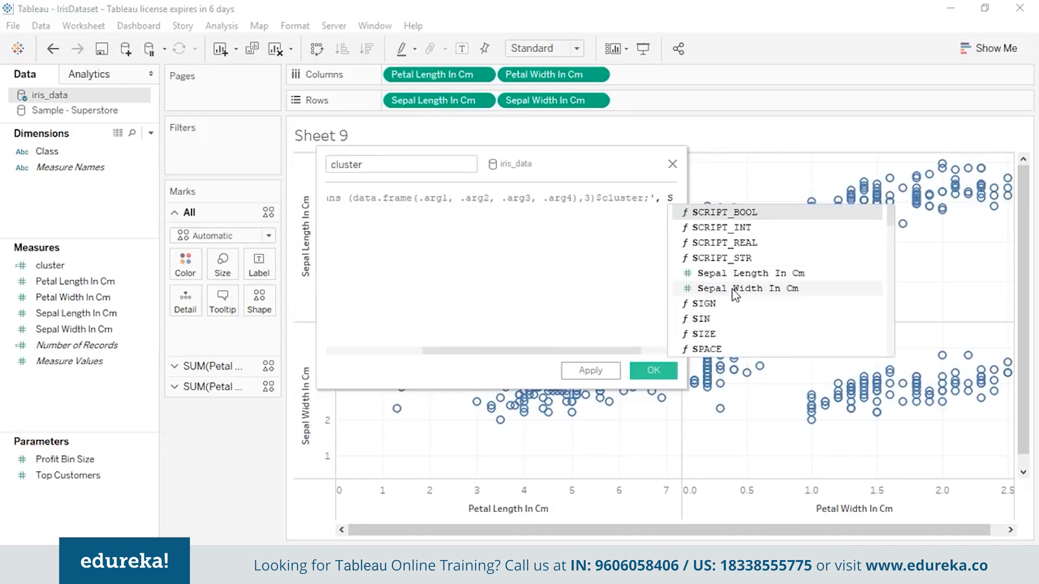
text(Um)
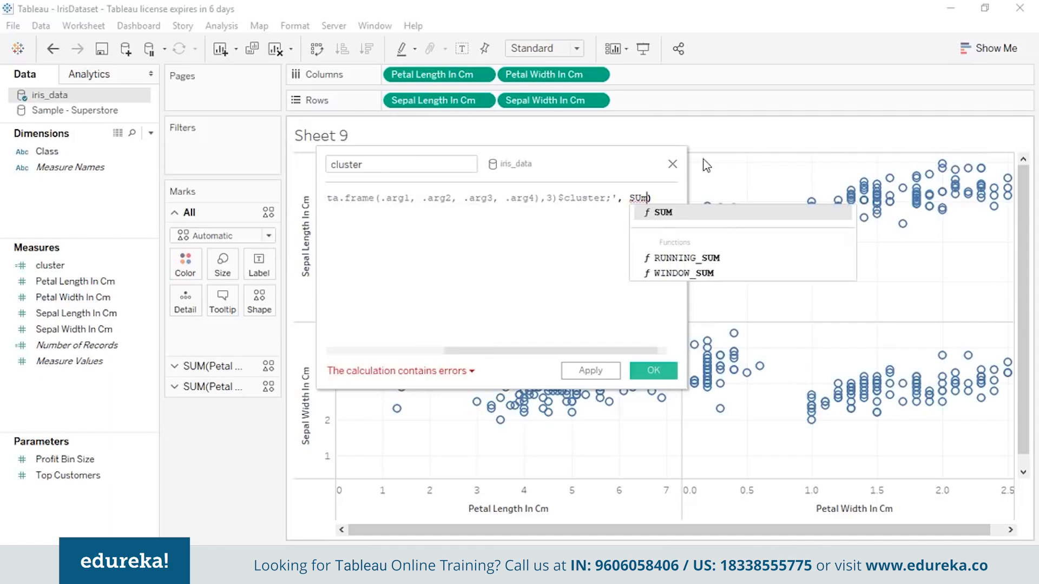
double_click(707, 212)
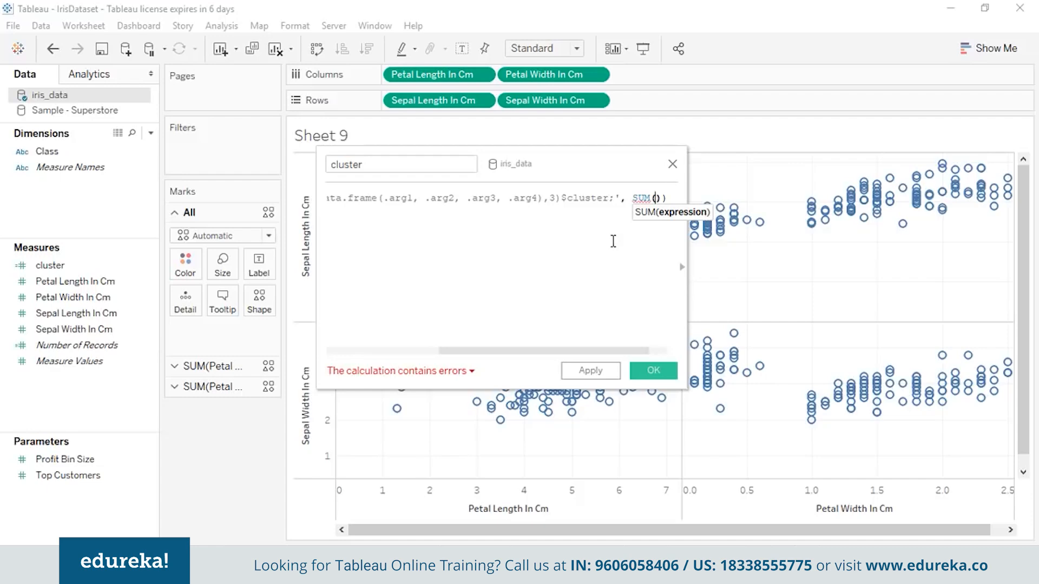
text([Peta)
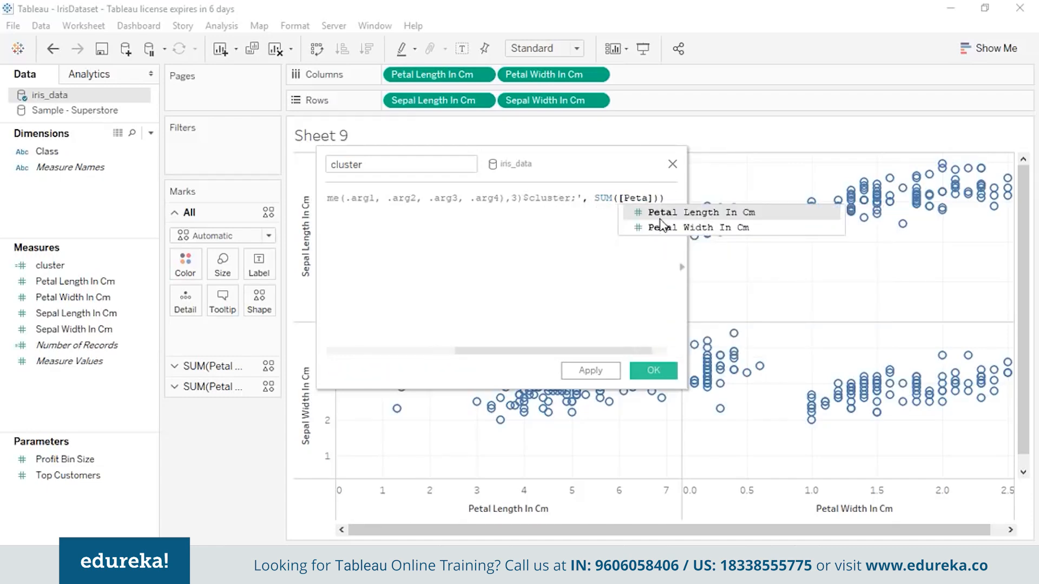
click(663, 215)
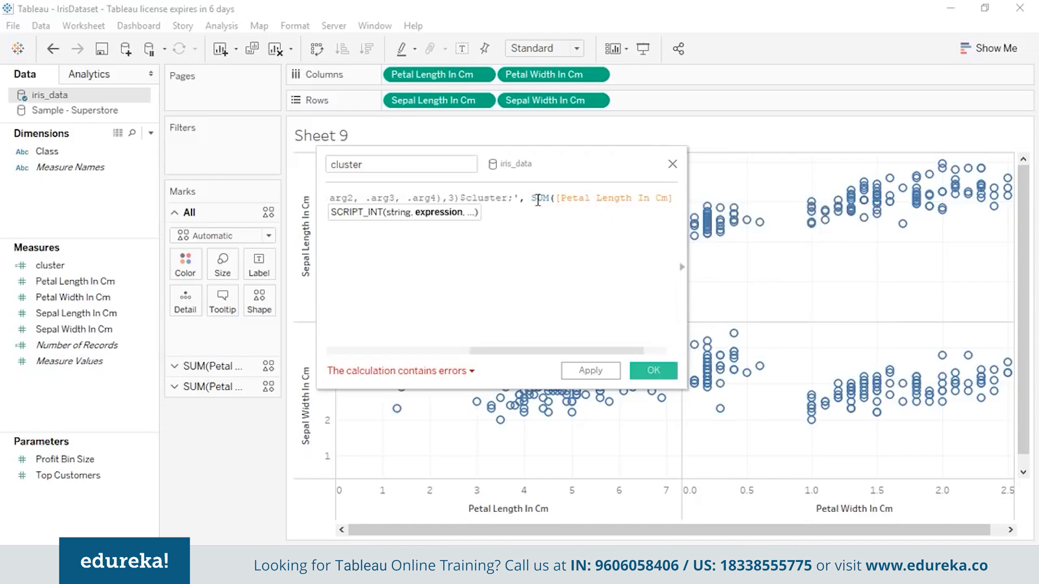
text()))
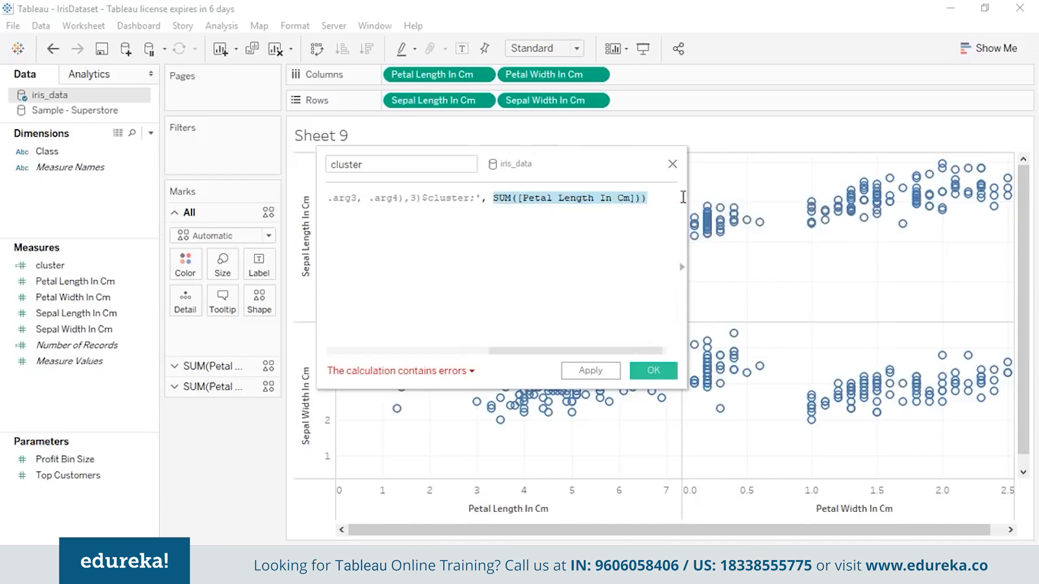
Add SUM([Petal Width In Cm]) as the second data argument by reusing and editing the Petal Length expression.
click(642, 199)
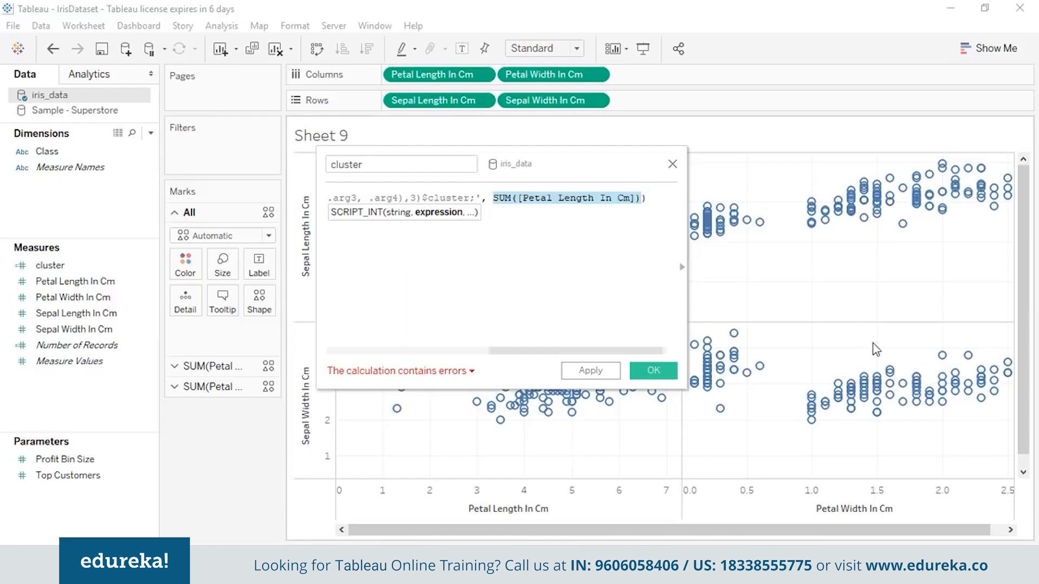
key(Right)
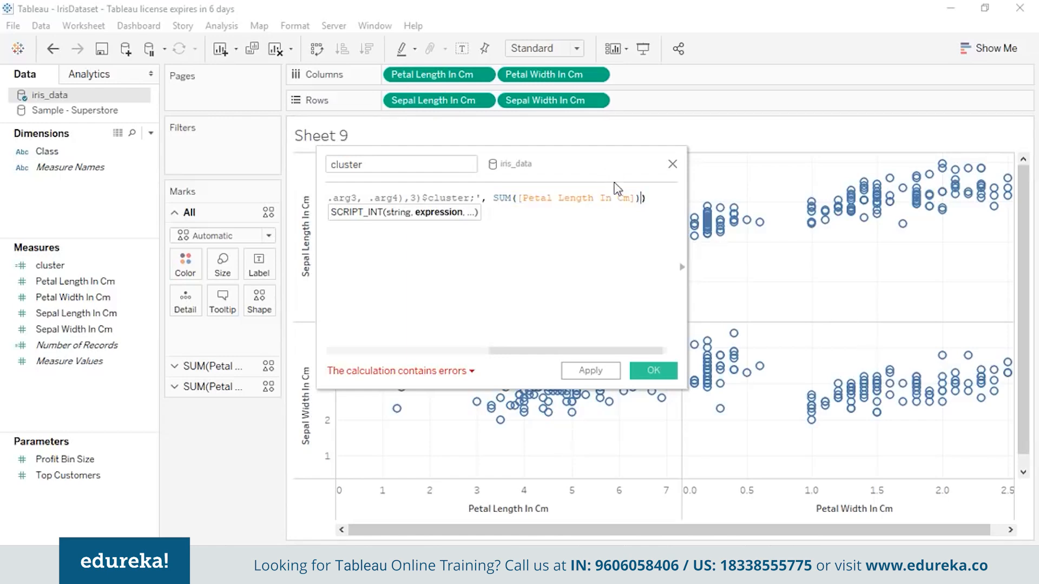
text(,)
text(SUM([Petal Length In Cm]))
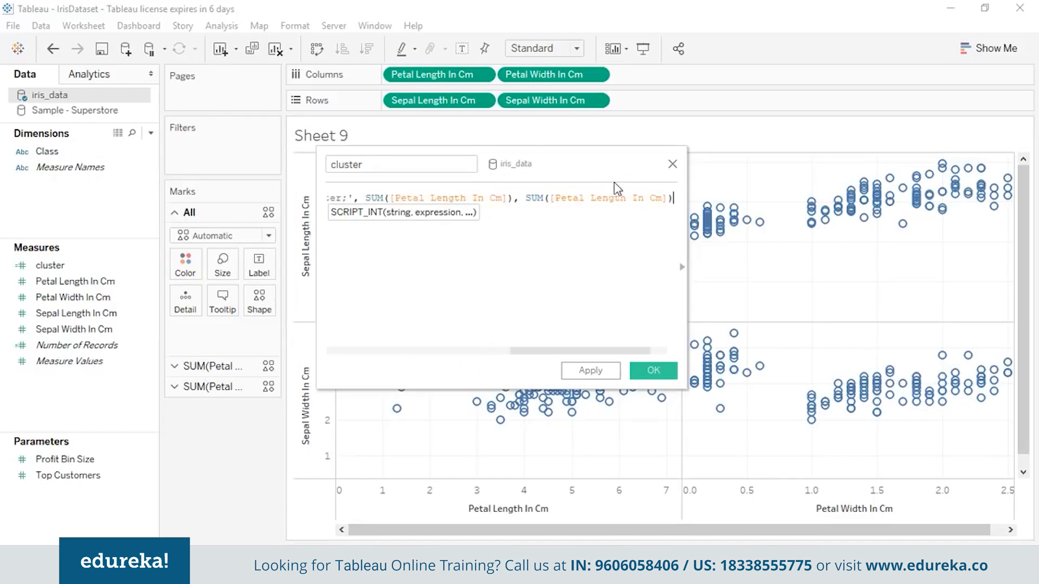
drag(623, 198, 596, 198)
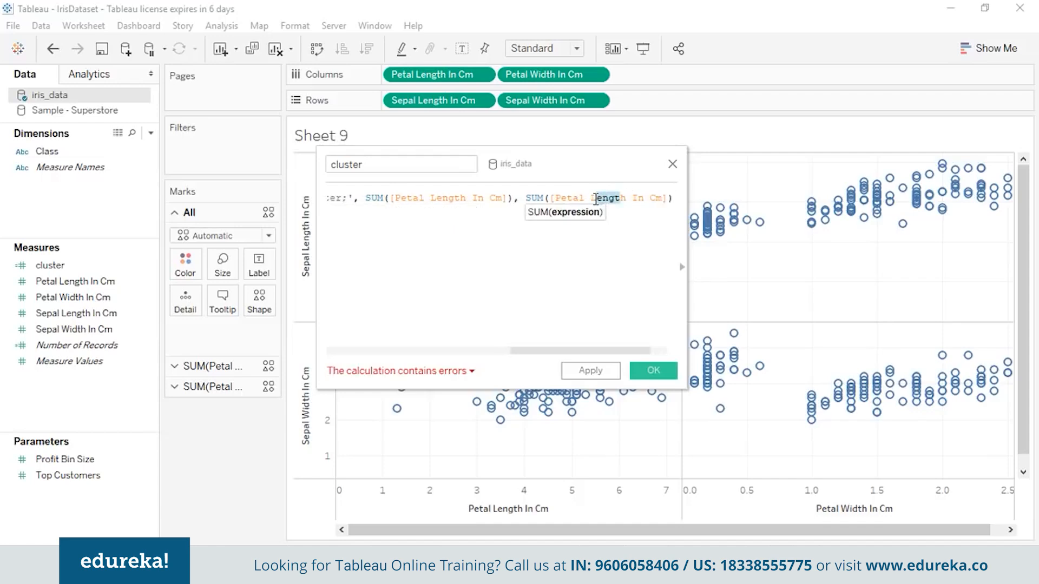
key(BackSpace)
key(BackSpace)
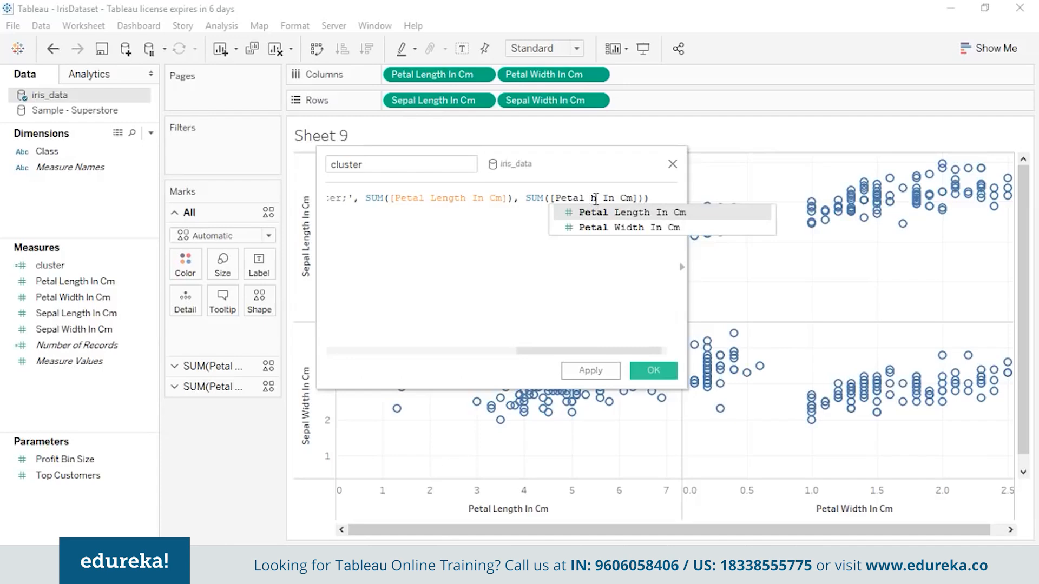
click(602, 228)
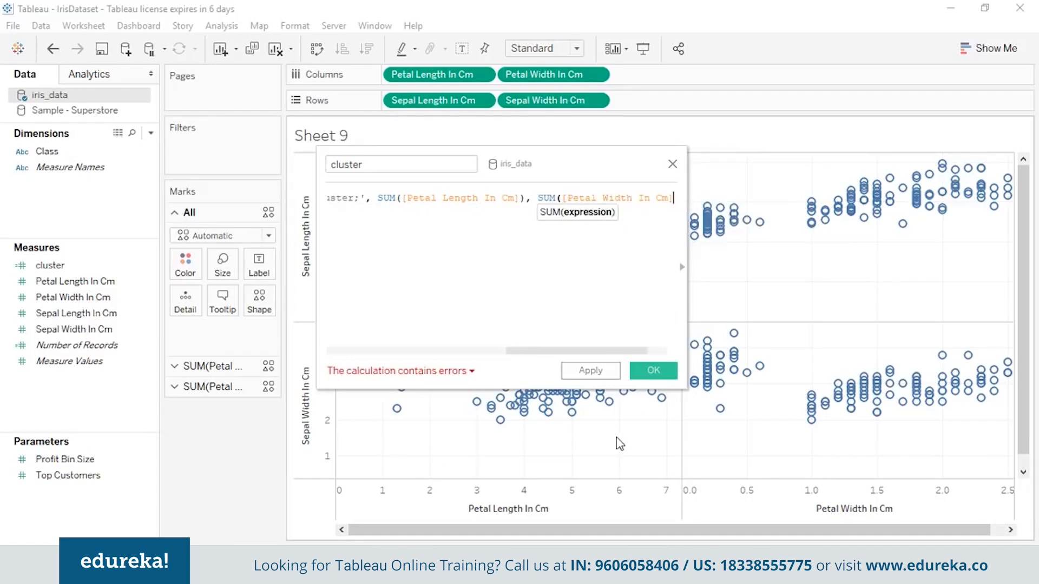
text())
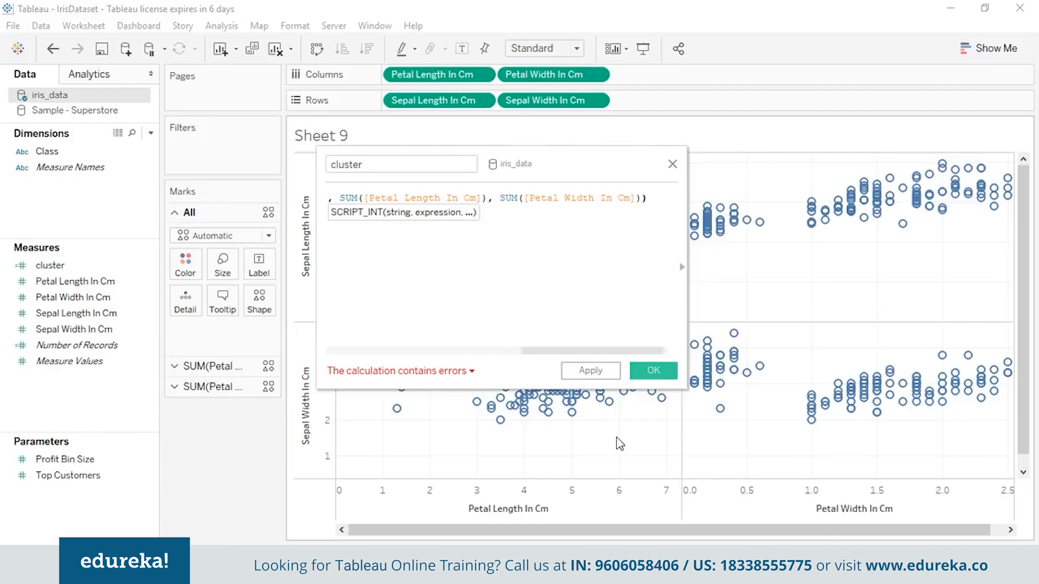
Add SUM([Sepal Length In Cm]) as the third data argument by reusing and editing the Petal Length expression.
text(, SUM([Petal Length In Cm]))
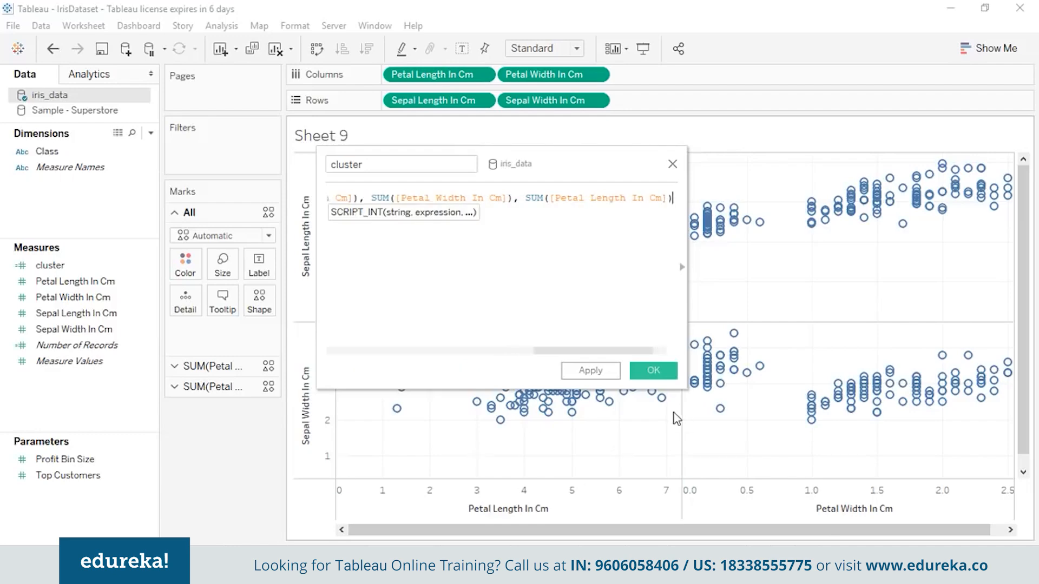
click(585, 198)
drag(584, 198, 557, 199)
text(SE)
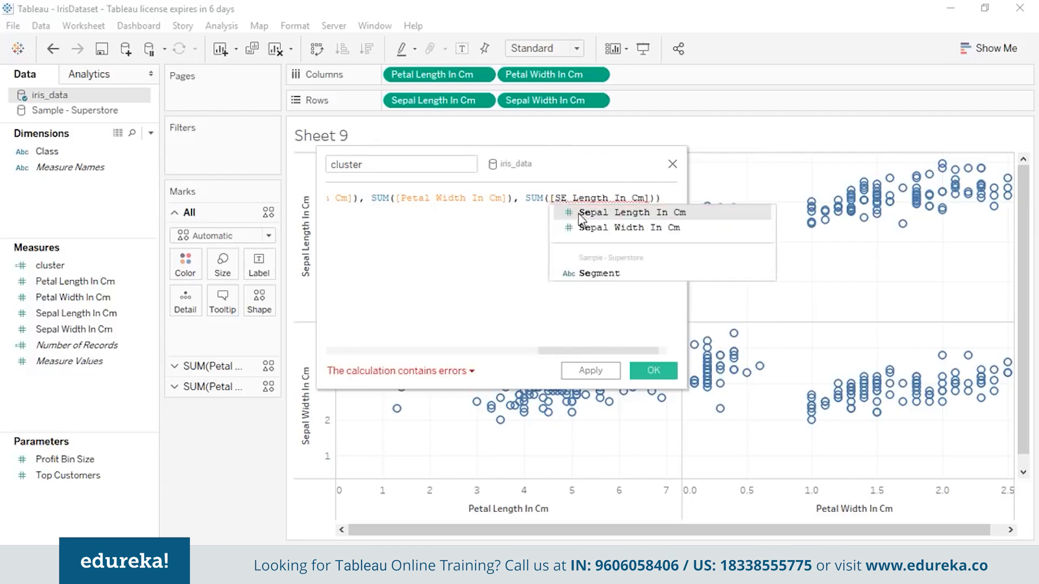
click(578, 214)
click(673, 198)
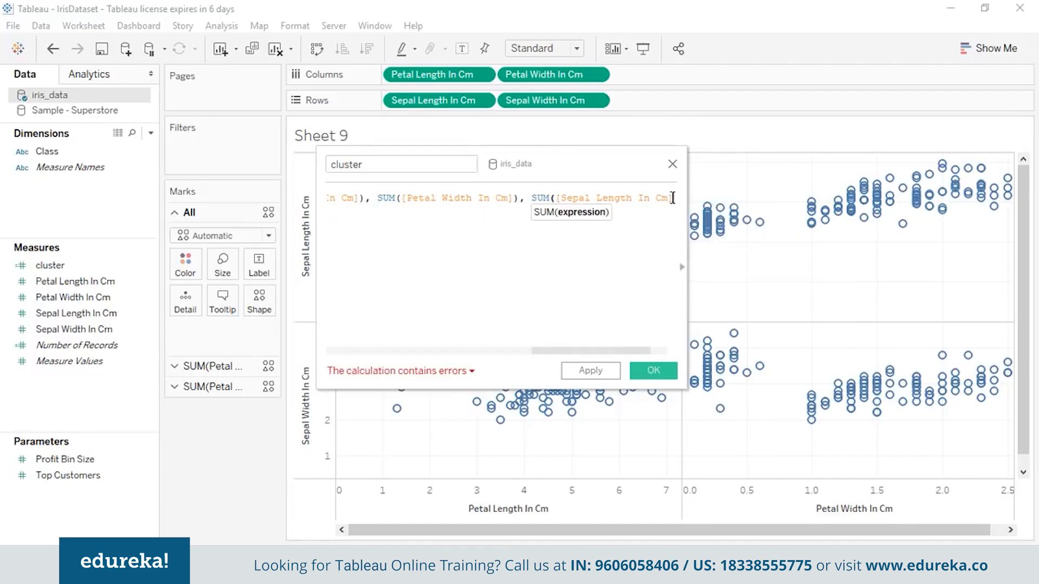
key(Right)
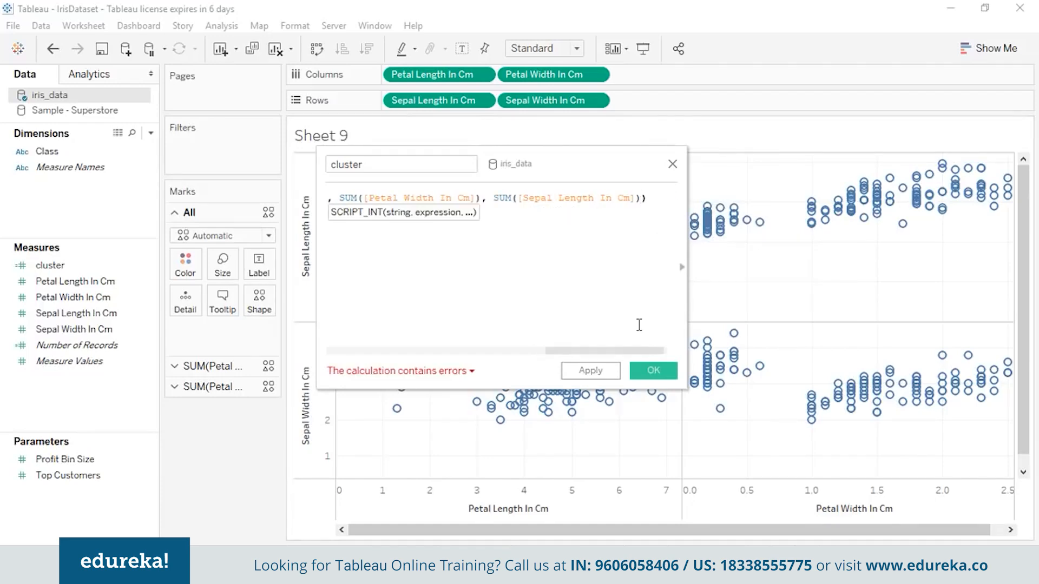
Add SUM([Sepal Width In Cm]) as the fourth data argument and close the SCRIPT_INT call.
text(, SUM([Petal Length In Cm]))
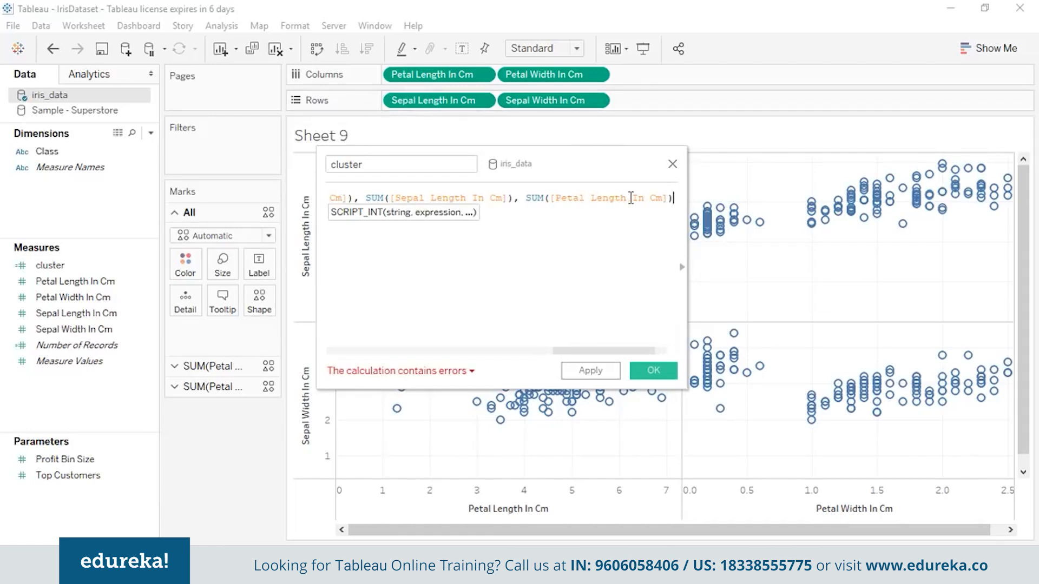
drag(627, 197, 558, 200)
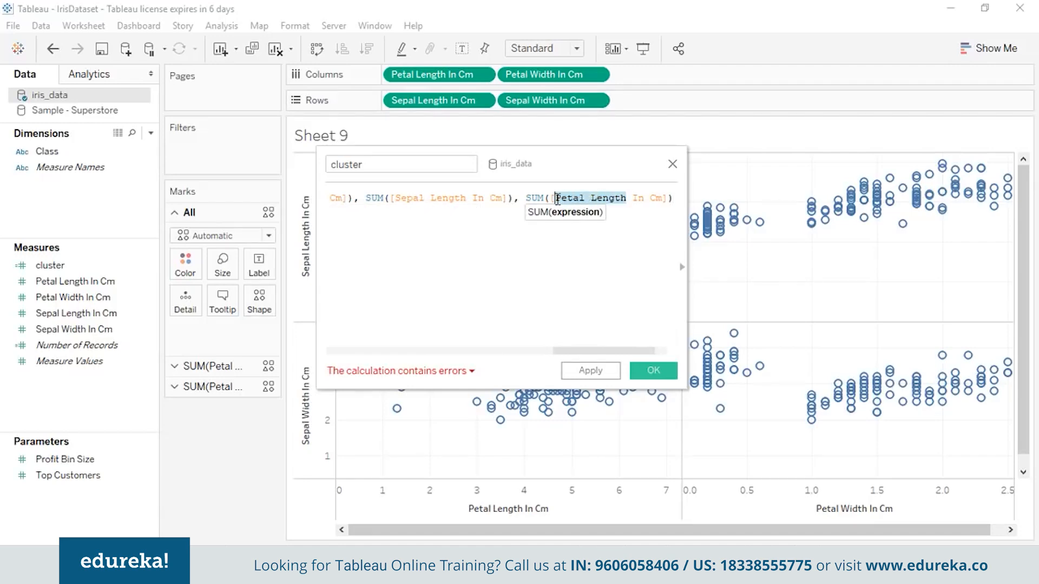
text(s)
click(611, 227)
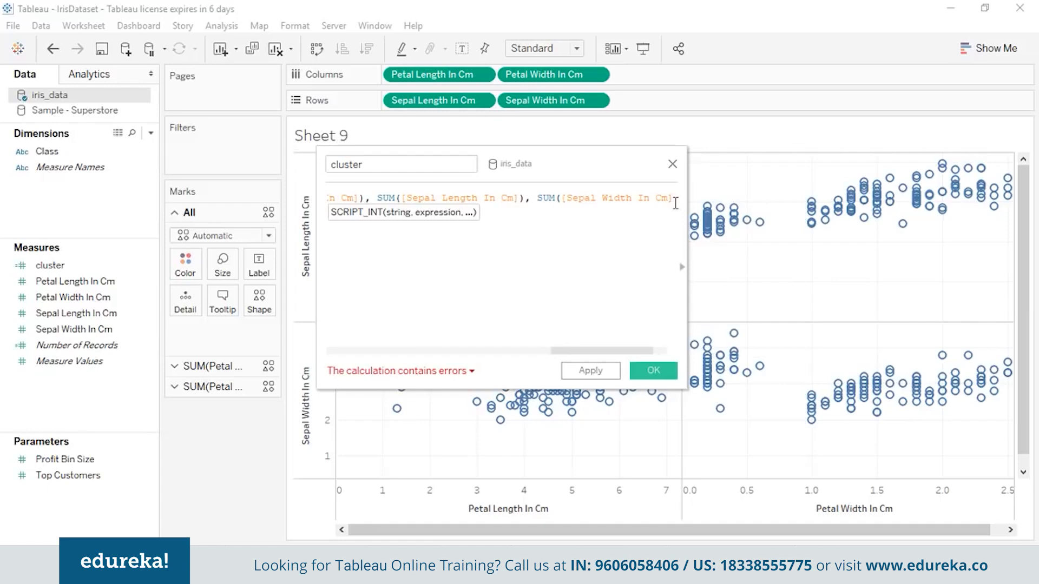
text())
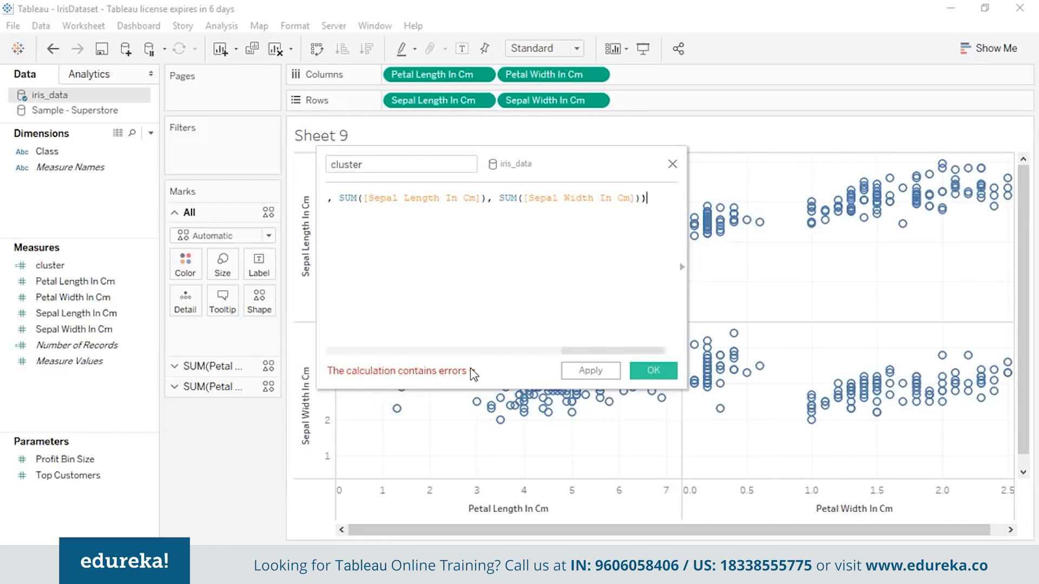
Check the calculation error, rename the calculated field to 'cluster 2', and save it.
mouse_move(474, 374)
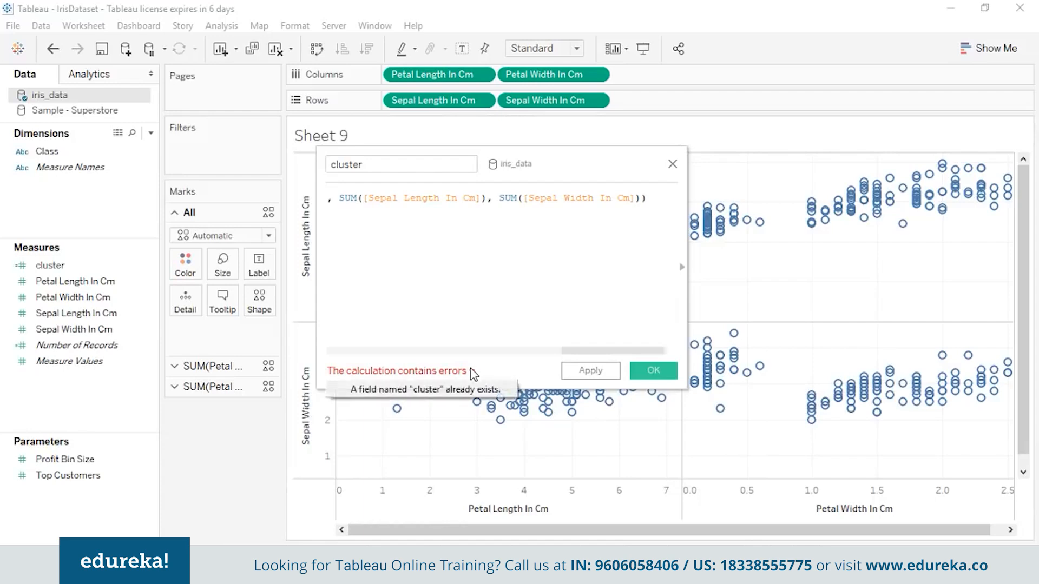
click(377, 168)
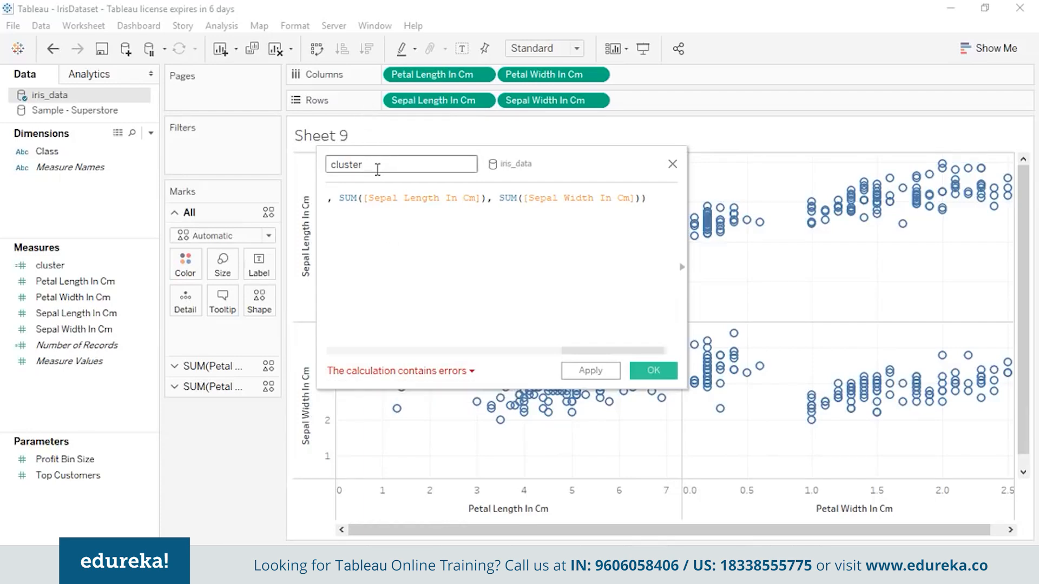
text(2)
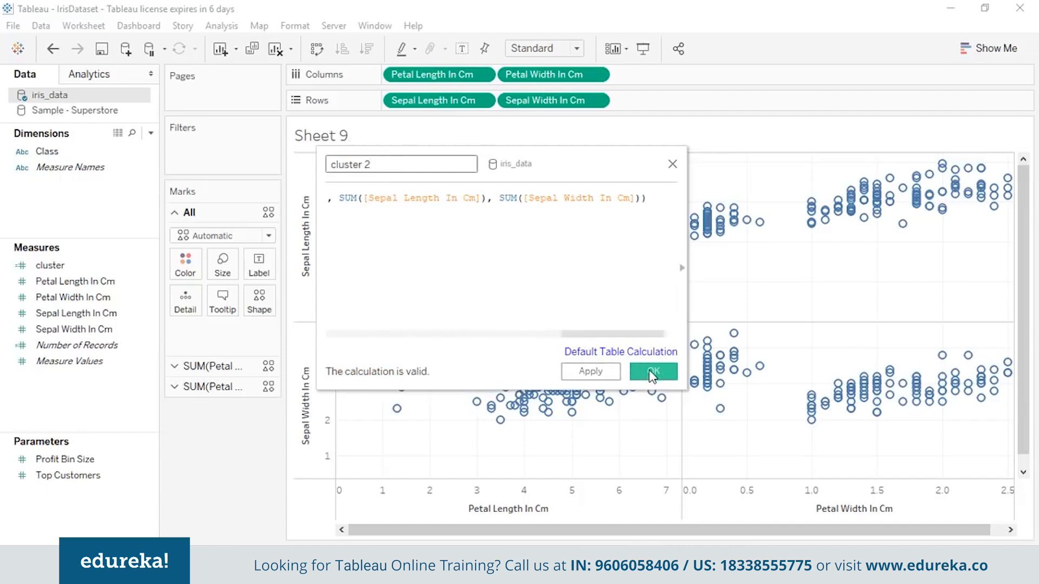
click(581, 372)
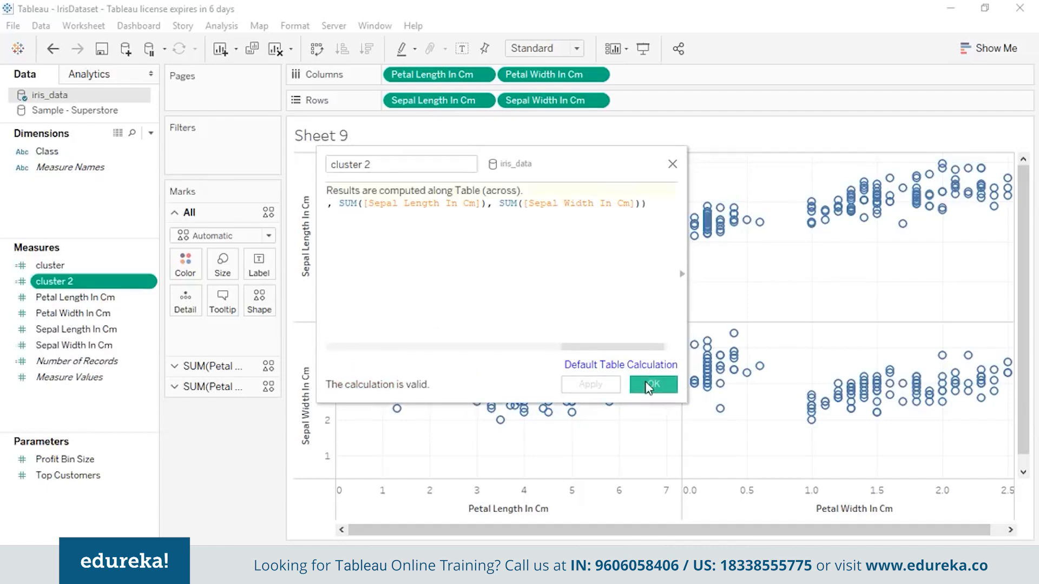
click(648, 385)
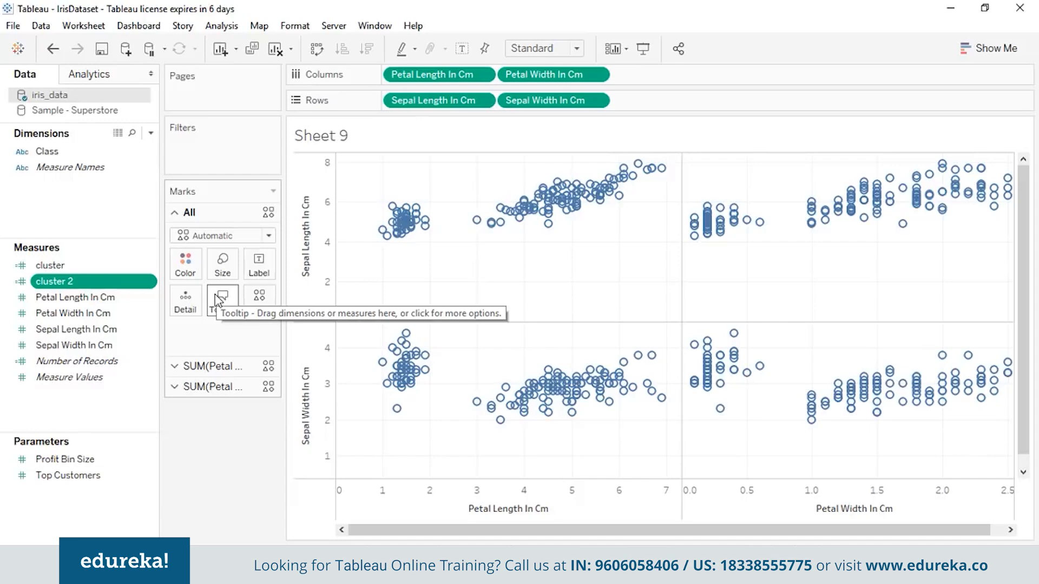
Color the marks in all scatter plots on Sheet 9 by the existing cluster measure.
click(84, 267)
drag(86, 271, 188, 262)
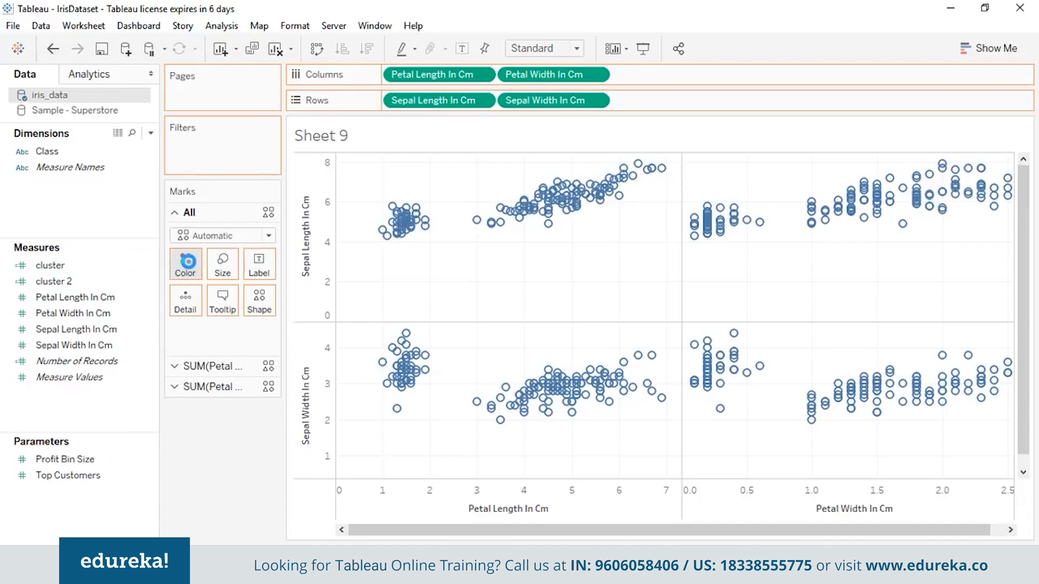
drag(188, 262, 189, 266)
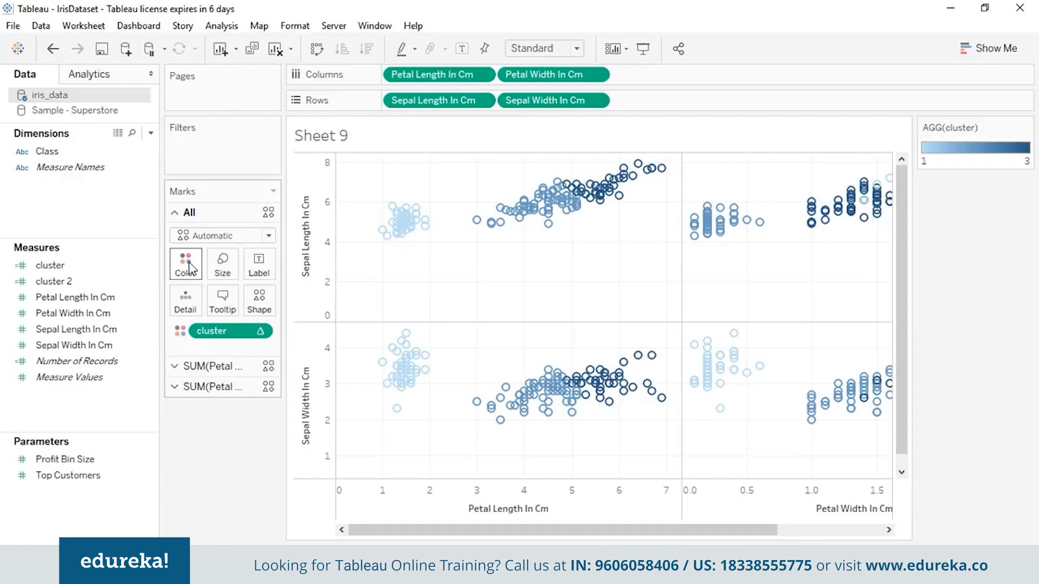
Change the cluster color palette to Temperature Diverging and apply it to the scatter plots.
click(196, 269)
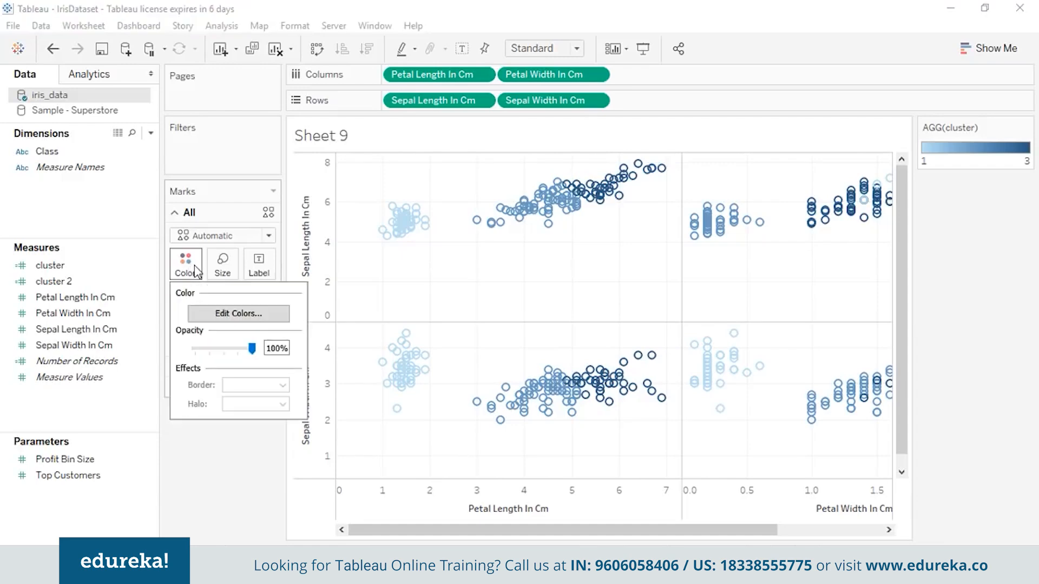
click(230, 314)
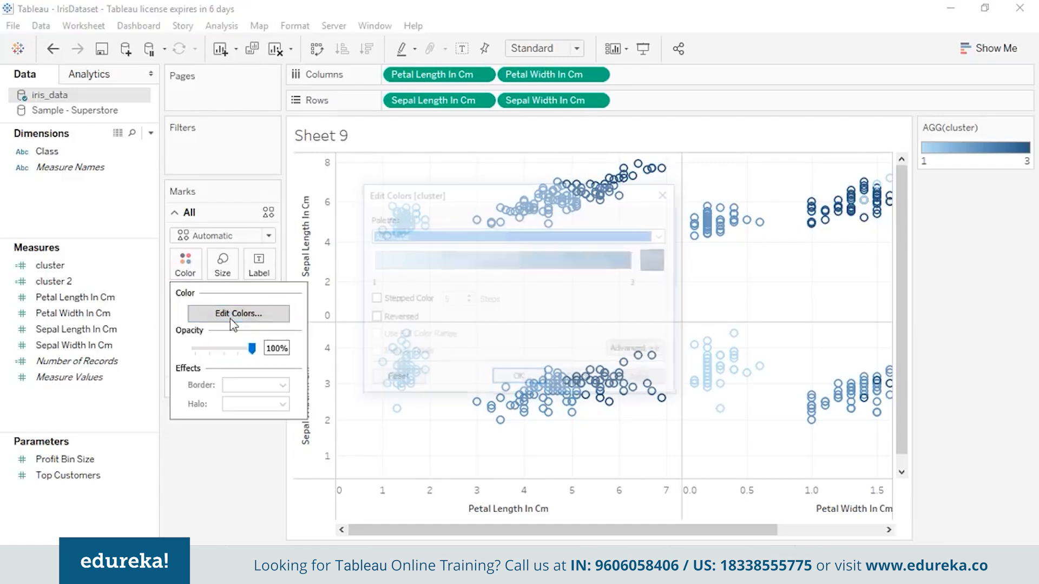
click(664, 235)
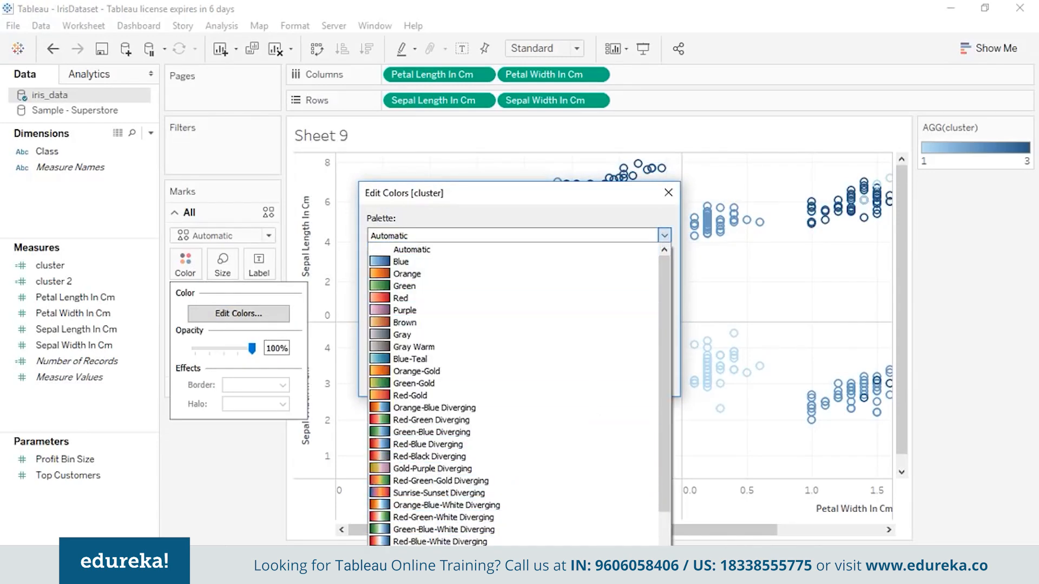
scroll(598, 492, down, 2)
click(584, 541)
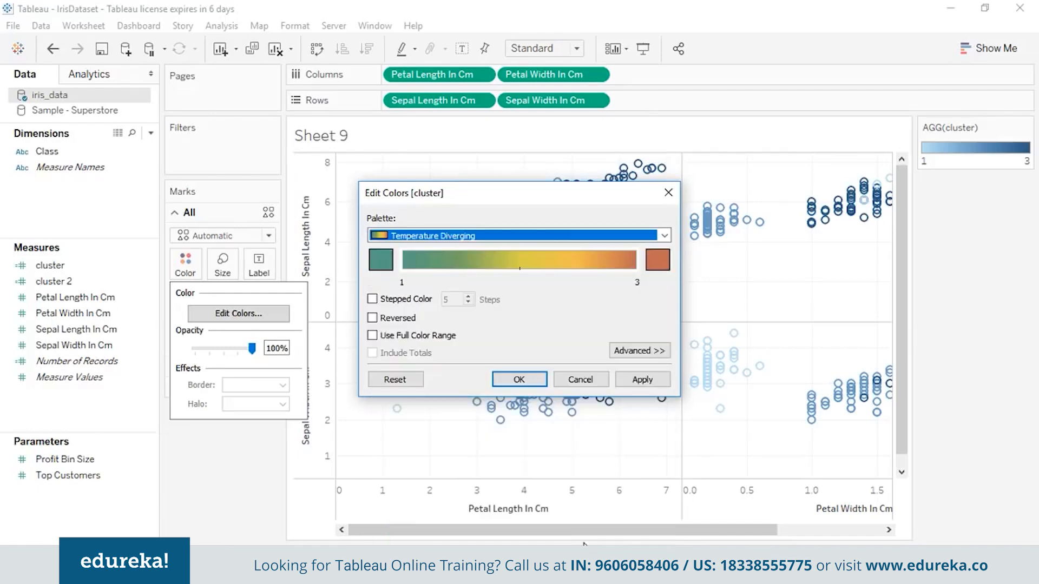
click(641, 377)
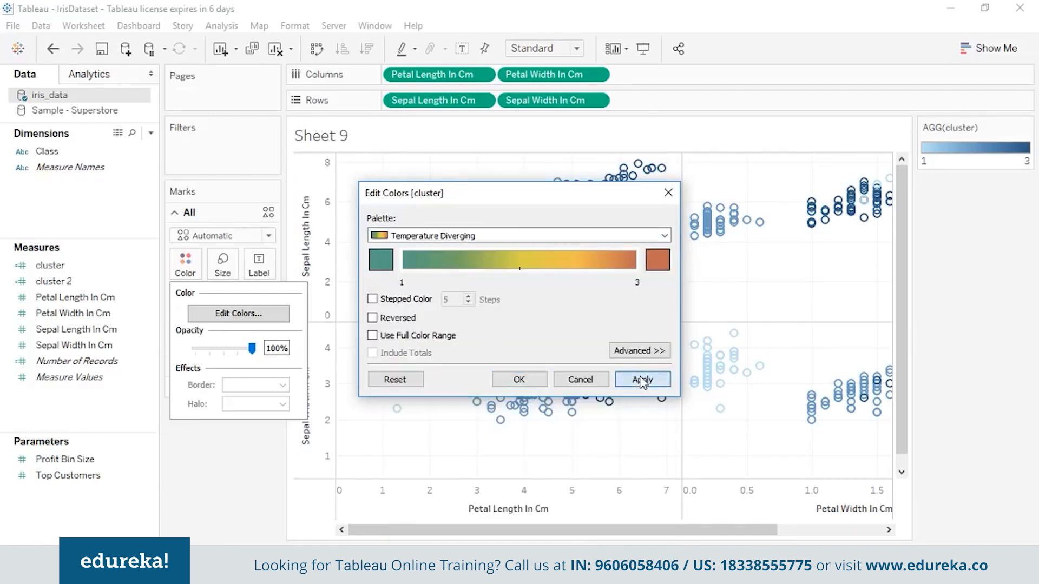
click(511, 380)
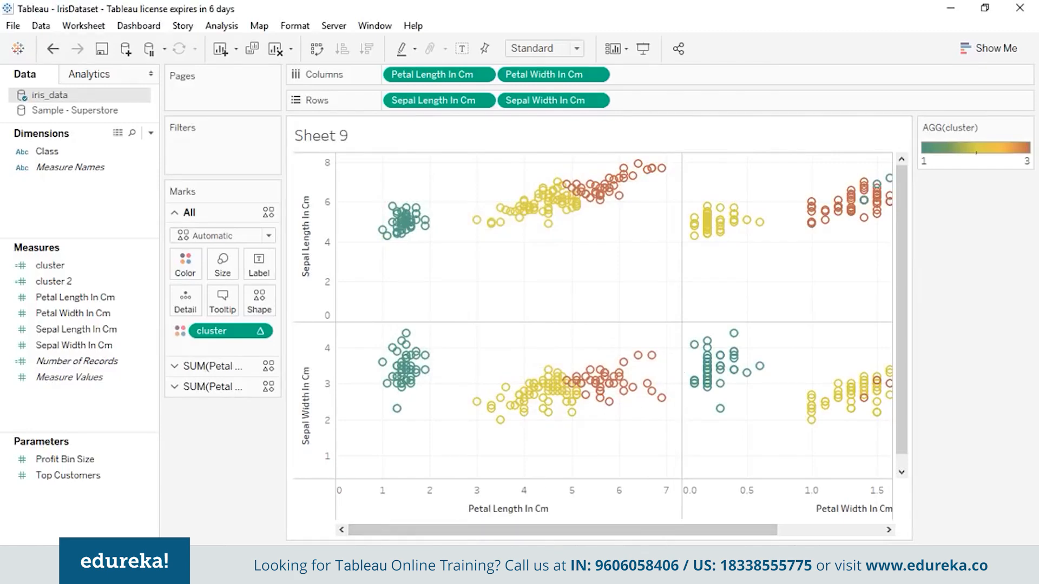
Compare the clusters with the Class-colored scatter plots on the R-Integration sheet, and return to Sheet 9.
click(552, 555)
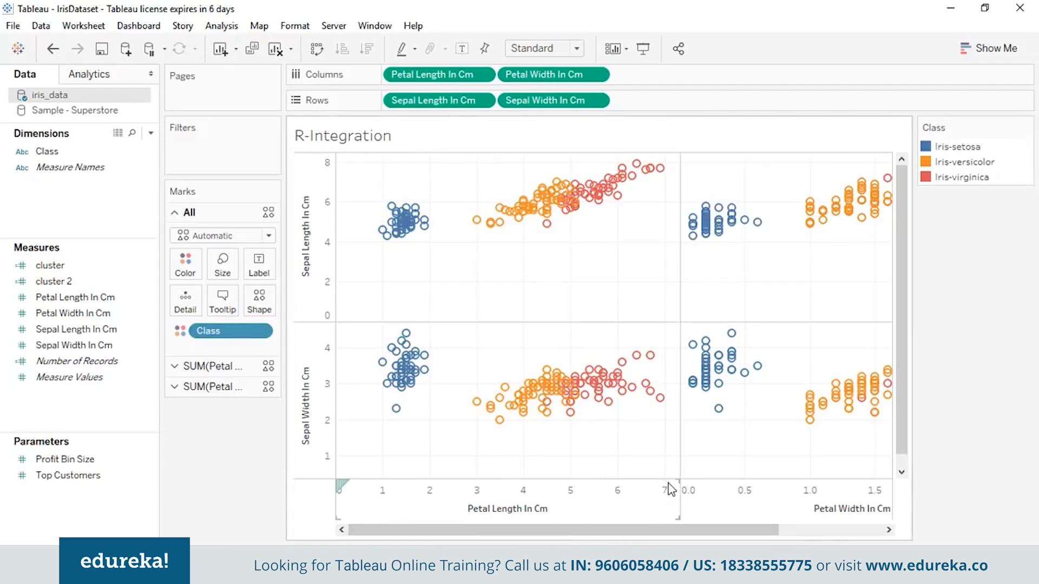
click(644, 555)
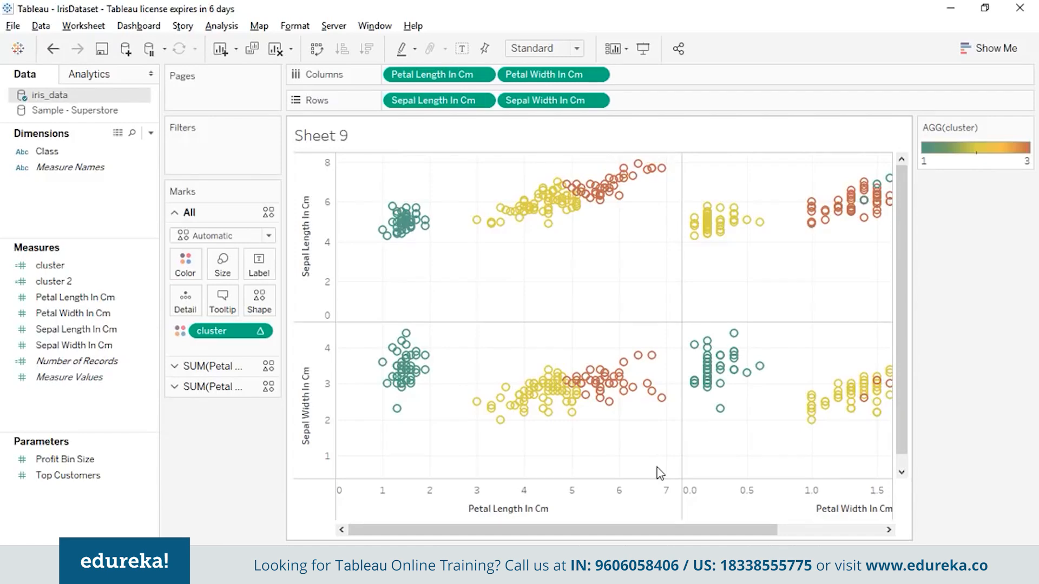
Switch to the Tableau Public gallery in Chrome and look over the Viz of the Day examples.
key(alt+Tab)
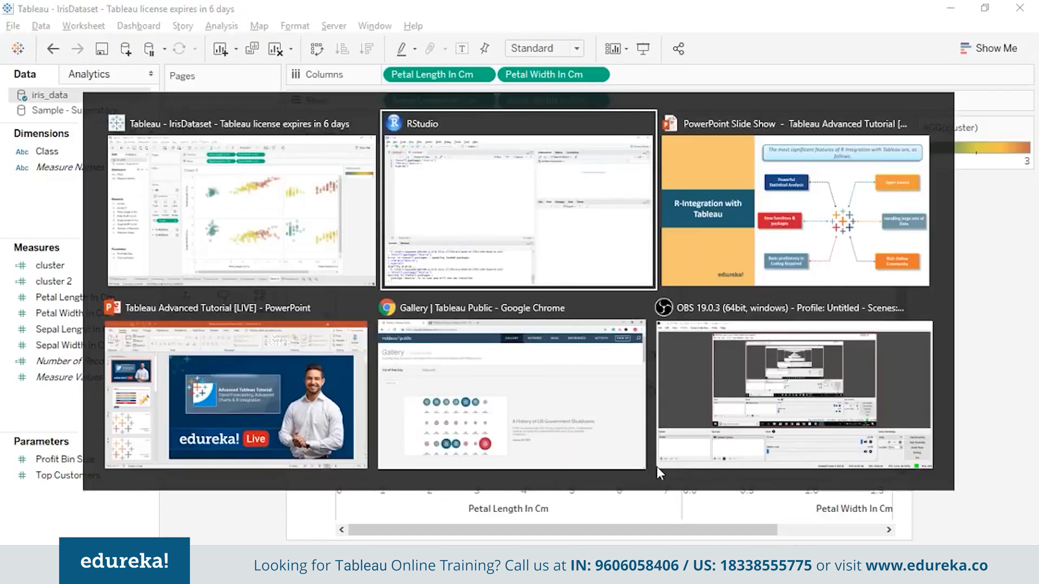
key(alt+Tab)
key(alt+Tab)
key(alt+Tab)
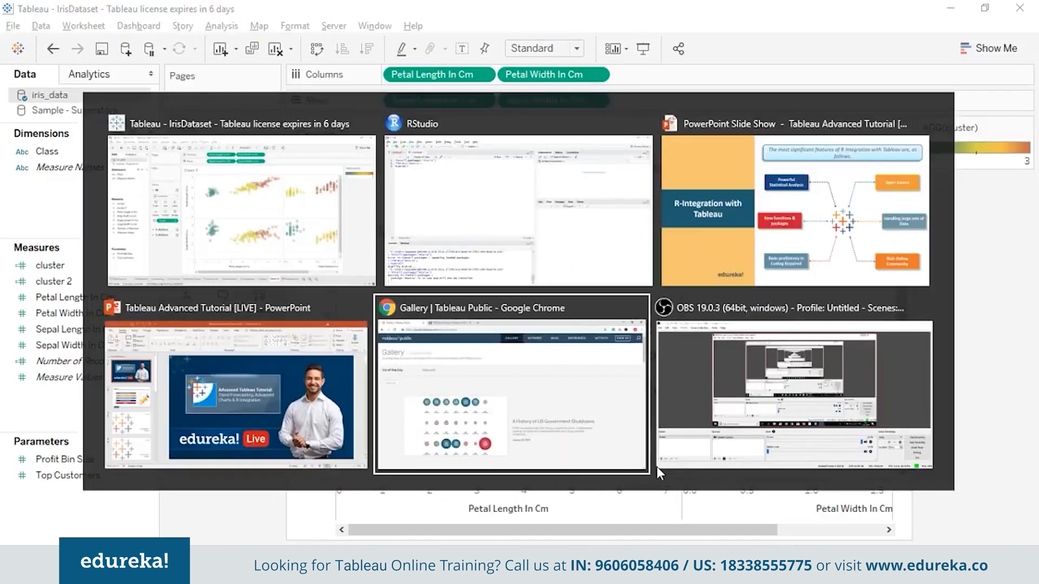
scroll(1036, 206, down, 5)
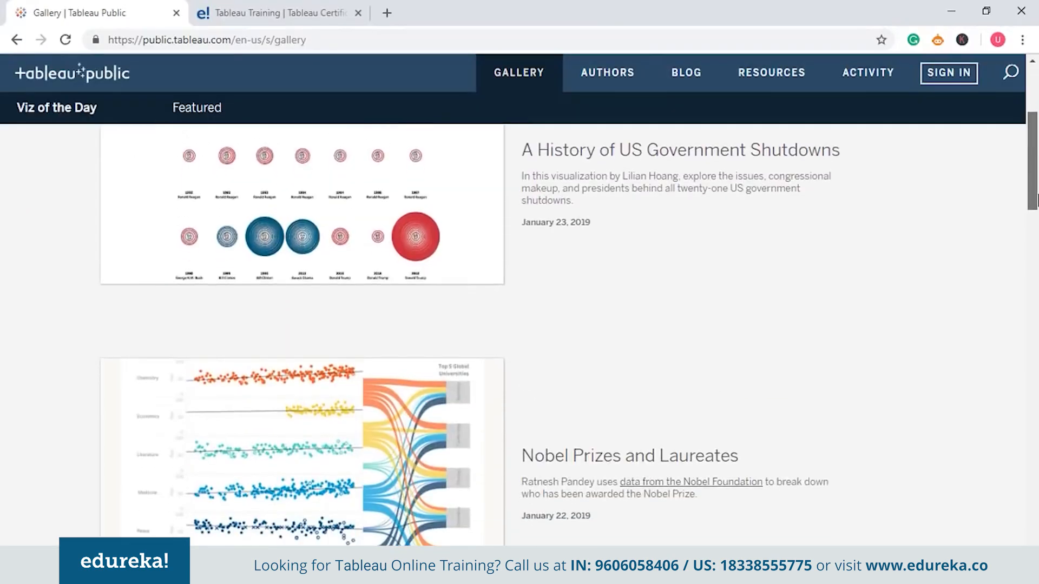
drag(1038, 207, 1023, 144)
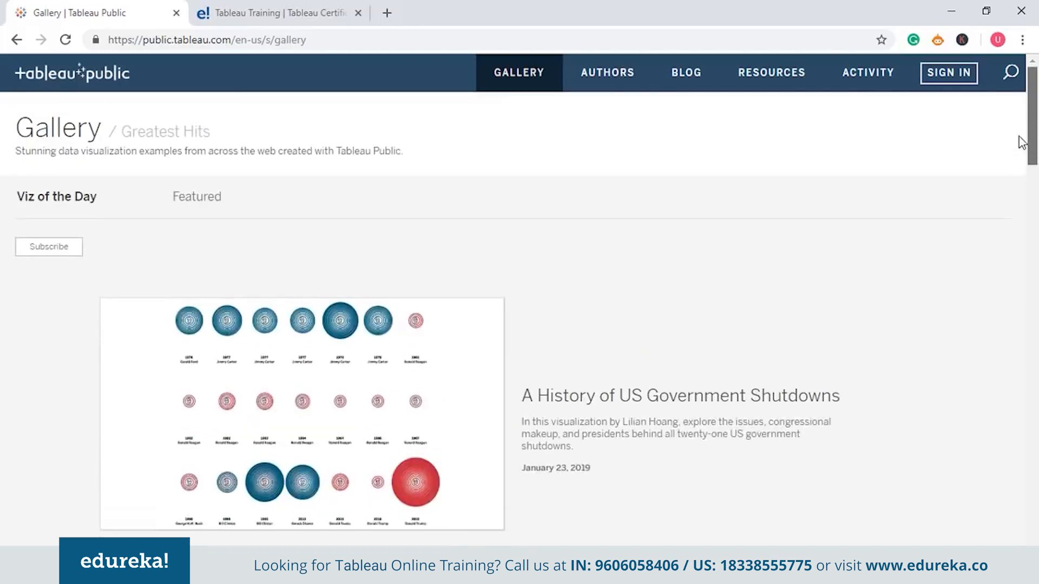